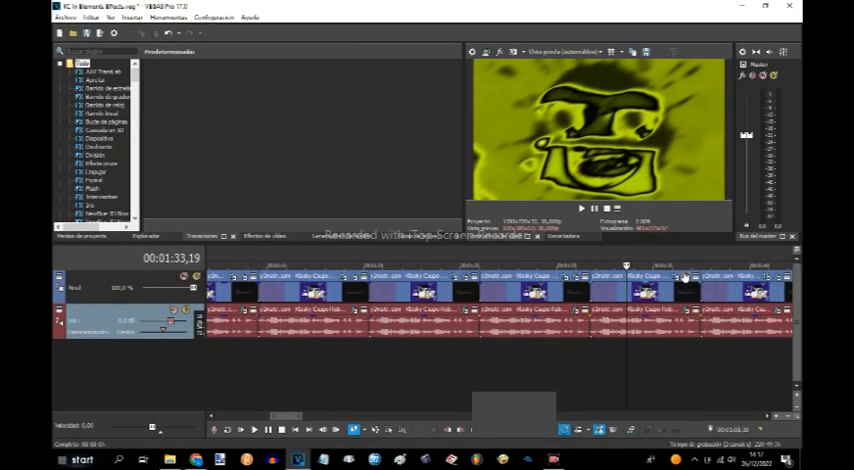
Adjust the yellow logo clip's gradient map stop colours, including the bright end stop.
{"action": "left_click", "coordinate": [367, 284]}
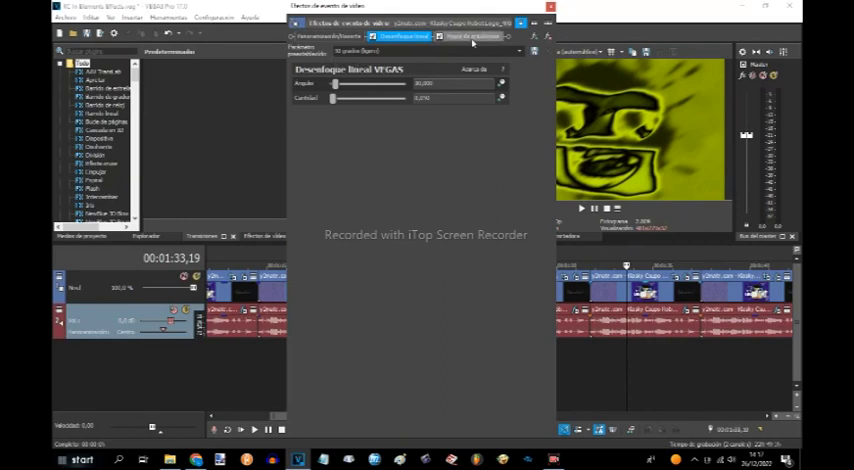
{"action": "left_click", "coordinate": [470, 37]}
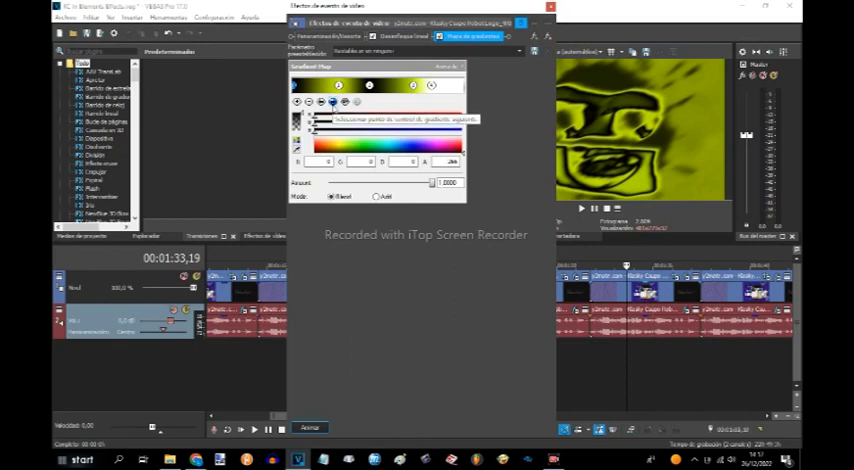
{"action": "left_click", "coordinate": [331, 101]}
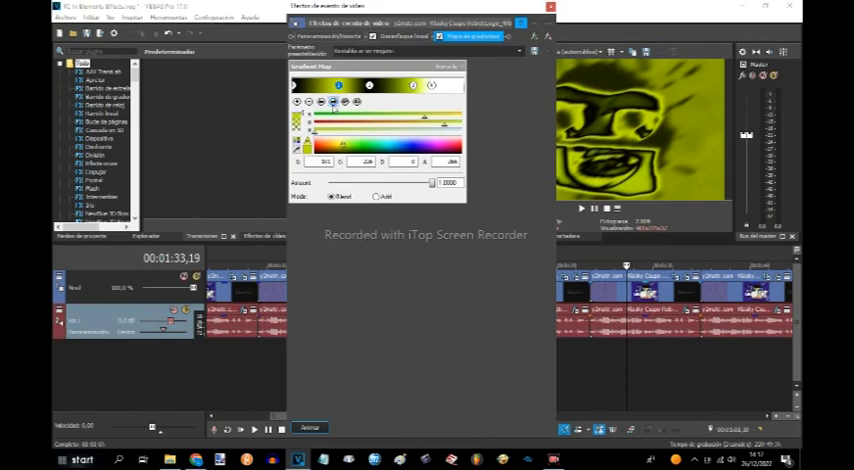
{"action": "left_click", "coordinate": [297, 101]}
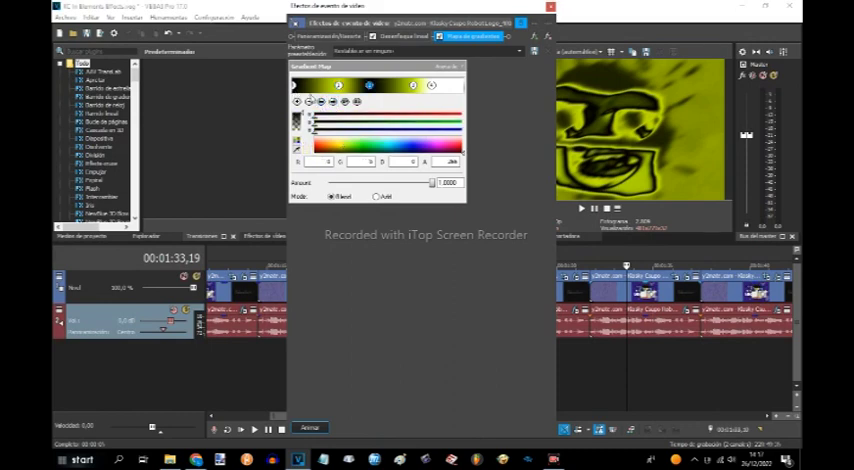
{"action": "left_click", "coordinate": [331, 101]}
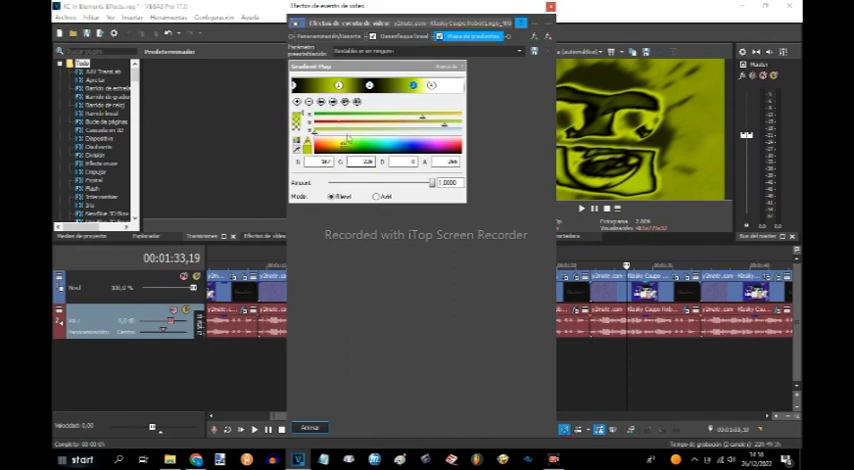
{"action": "left_click", "coordinate": [333, 103]}
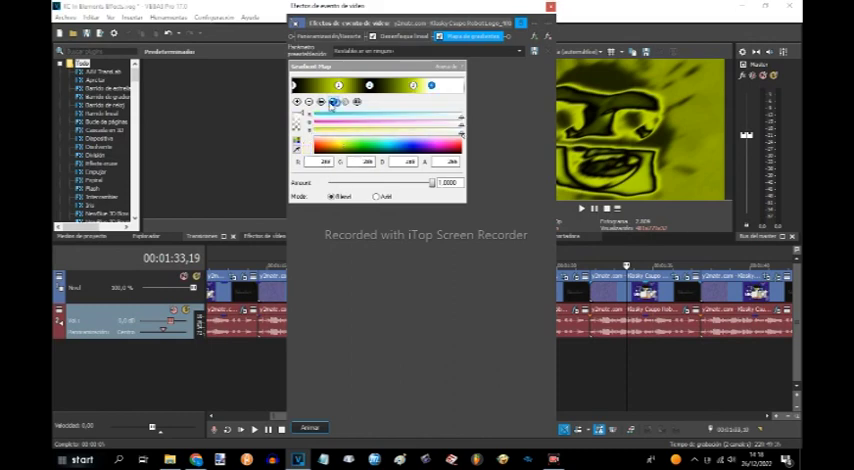
{"action": "left_click", "coordinate": [549, 7]}
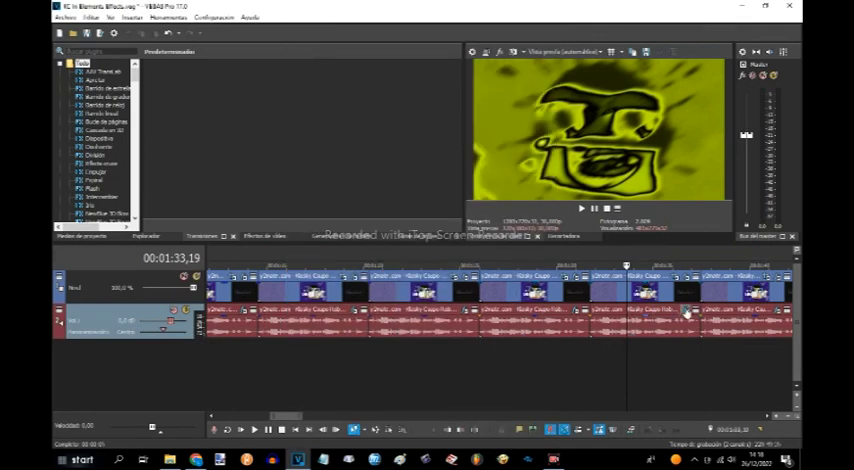
Check the clip's VCX vocoder audio effect, then select the pink-tinted logo clip.
{"action": "left_click", "coordinate": [689, 313]}
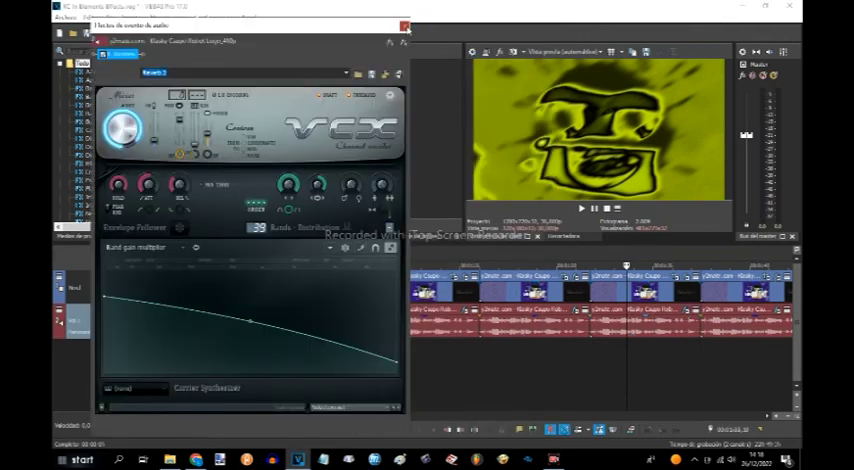
{"action": "left_click", "coordinate": [406, 25]}
{"action": "left_click", "coordinate": [568, 292]}
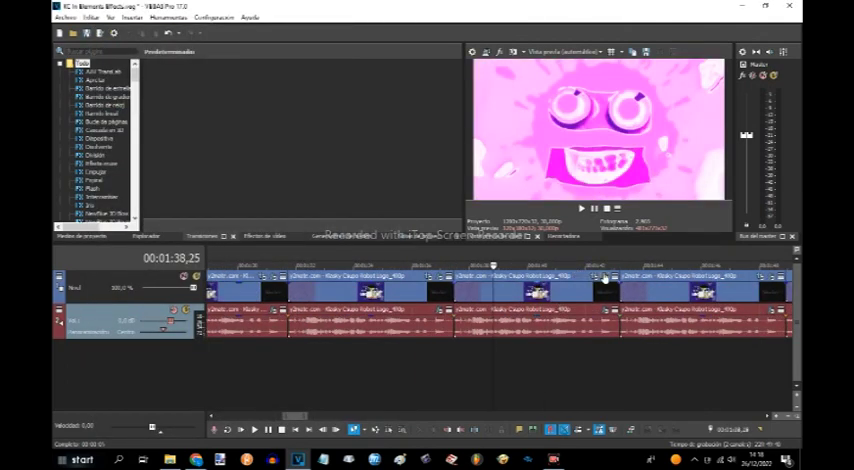
{"action": "left_click", "coordinate": [604, 278]}
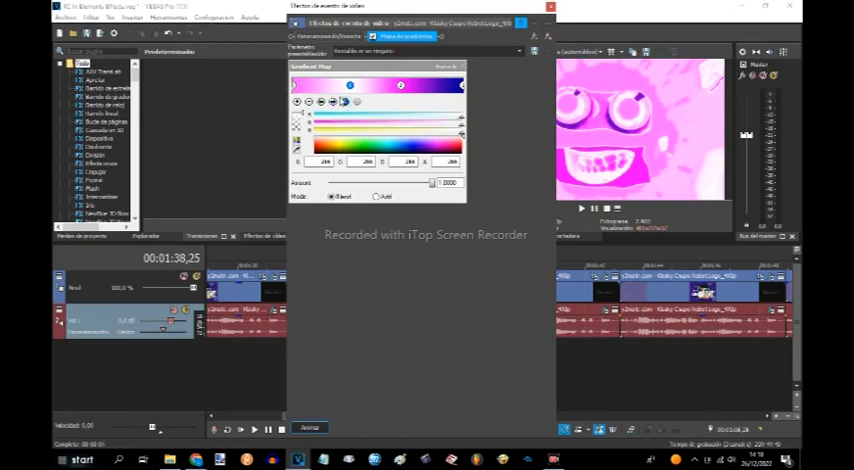
Fine-tune the pink clip's first and white gradient stops, then check its VCX vocoder.
{"action": "left_click", "coordinate": [333, 102]}
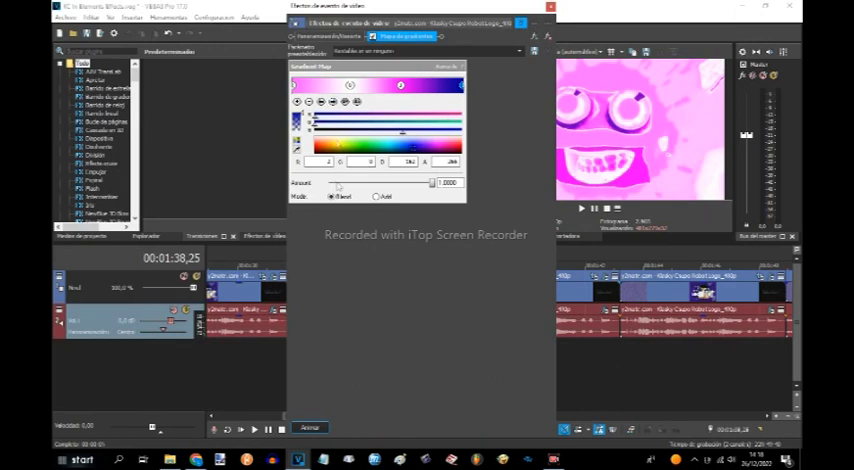
{"action": "left_click", "coordinate": [341, 101]}
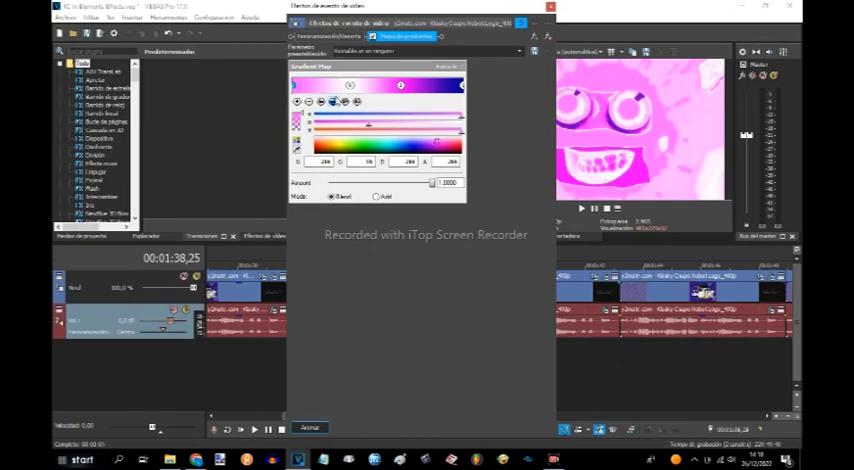
{"action": "left_click", "coordinate": [436, 143]}
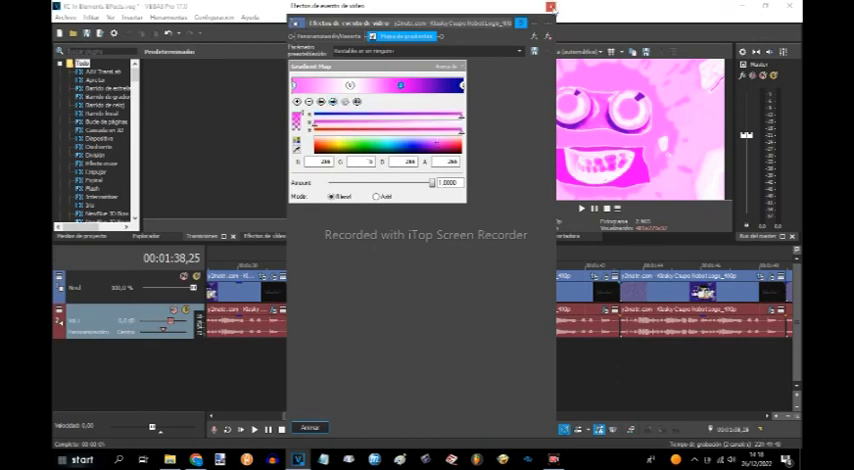
{"action": "left_click", "coordinate": [551, 7]}
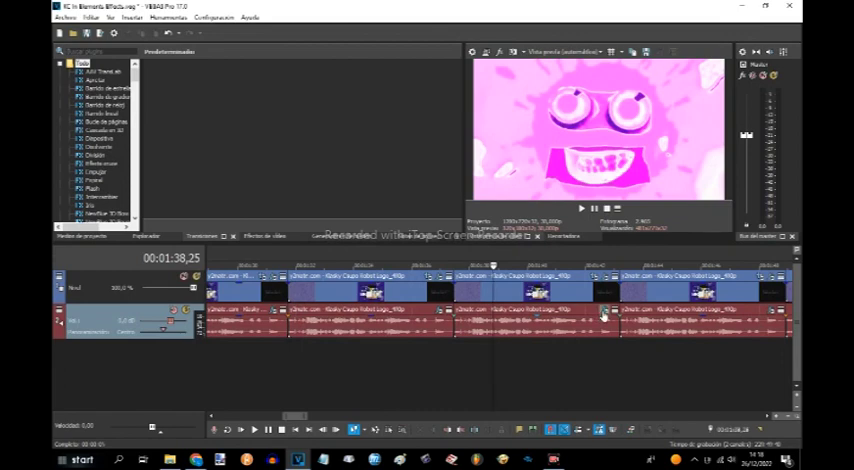
{"action": "left_click", "coordinate": [604, 315]}
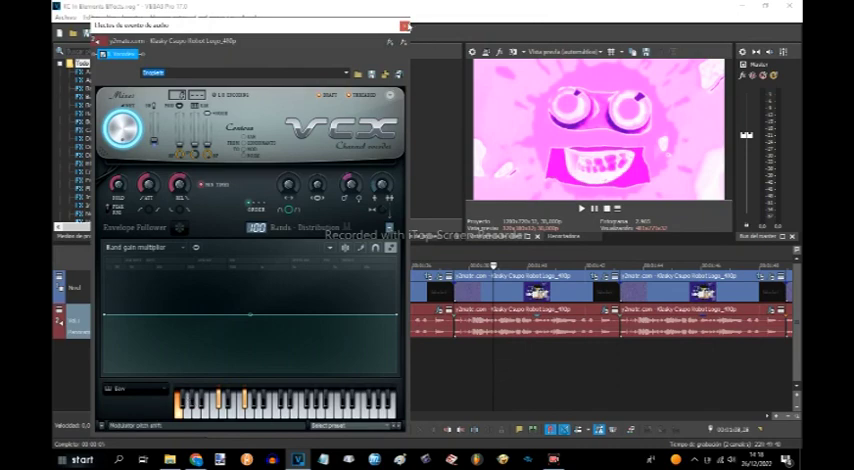
{"action": "left_click", "coordinate": [404, 26]}
Edit the pale blue clip's gradient map stops, through to the last stop.
{"action": "left_click", "coordinate": [627, 283]}
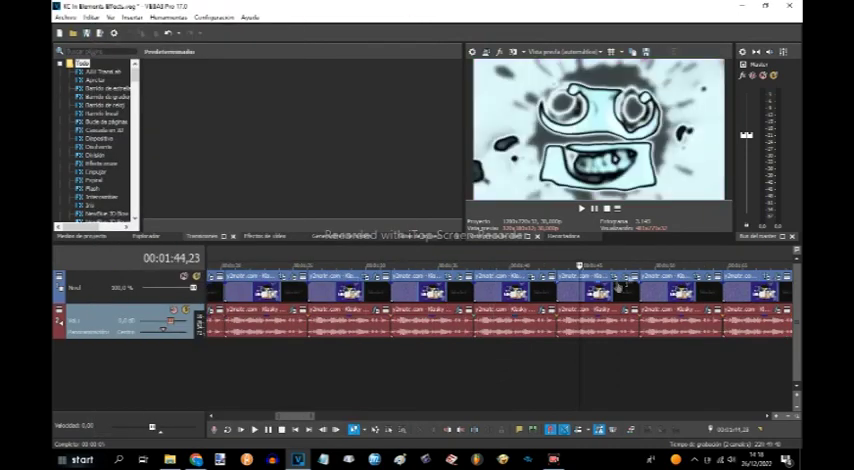
{"action": "left_click", "coordinate": [627, 283]}
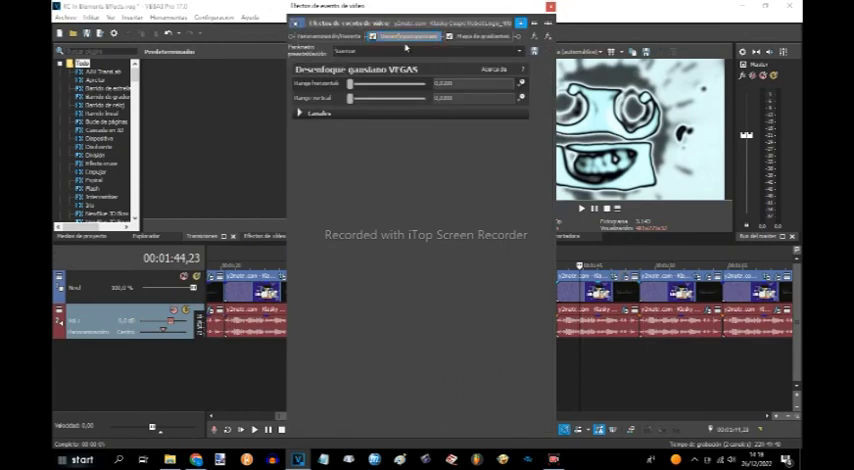
{"action": "left_click", "coordinate": [478, 36]}
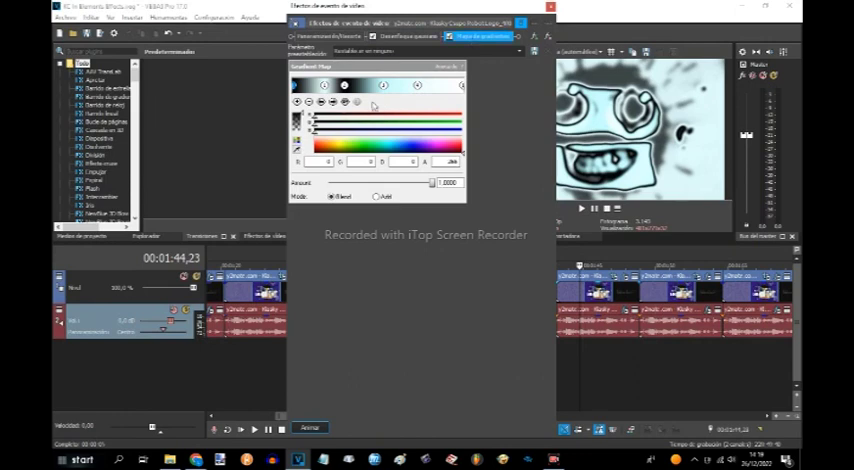
{"action": "left_click", "coordinate": [333, 102]}
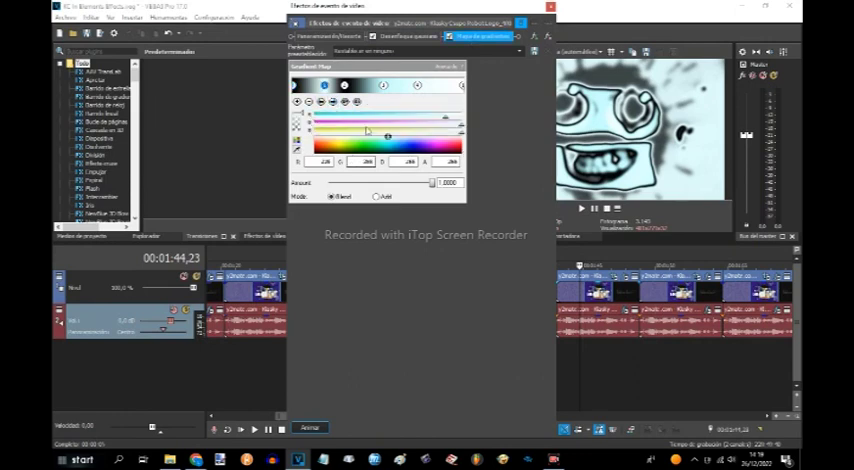
{"action": "left_click", "coordinate": [383, 85]}
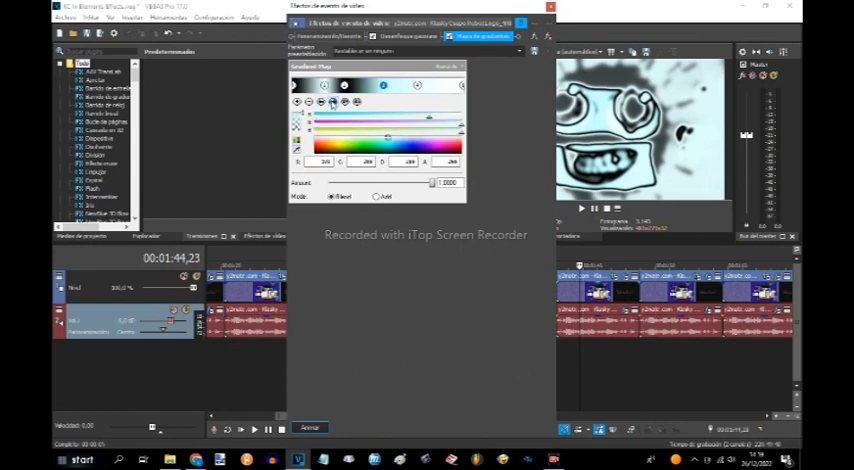
{"action": "left_click", "coordinate": [417, 85]}
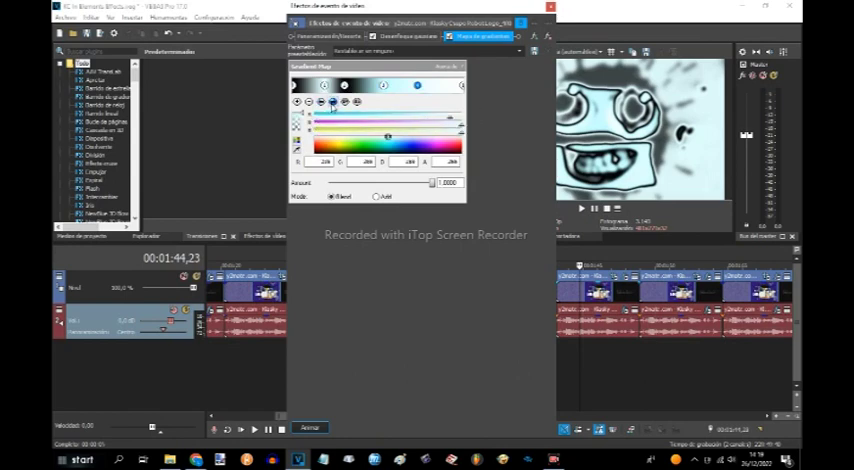
{"action": "left_click", "coordinate": [461, 85]}
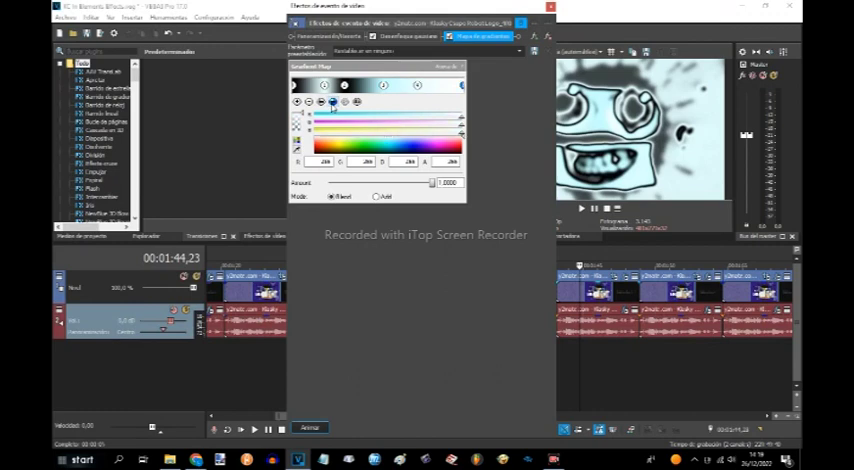
{"action": "left_click", "coordinate": [551, 7]}
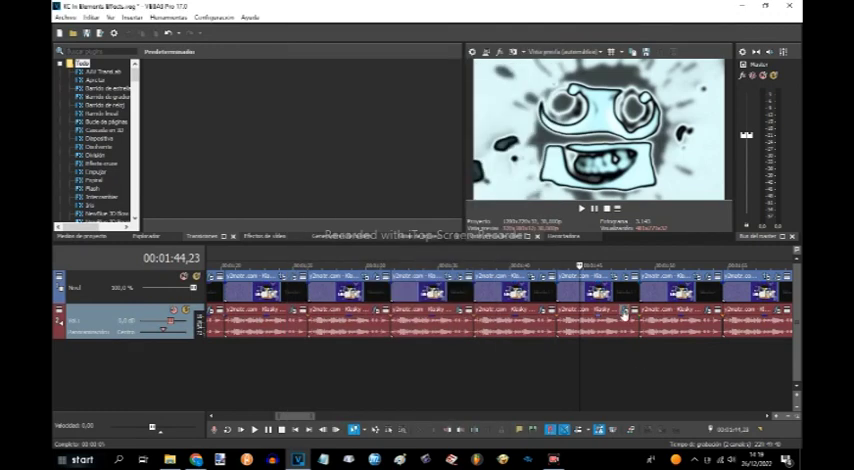
Review the clip's second audio effect, the vocoder, then select the KLASKY CSUPO letters clip.
{"action": "left_click", "coordinate": [626, 315]}
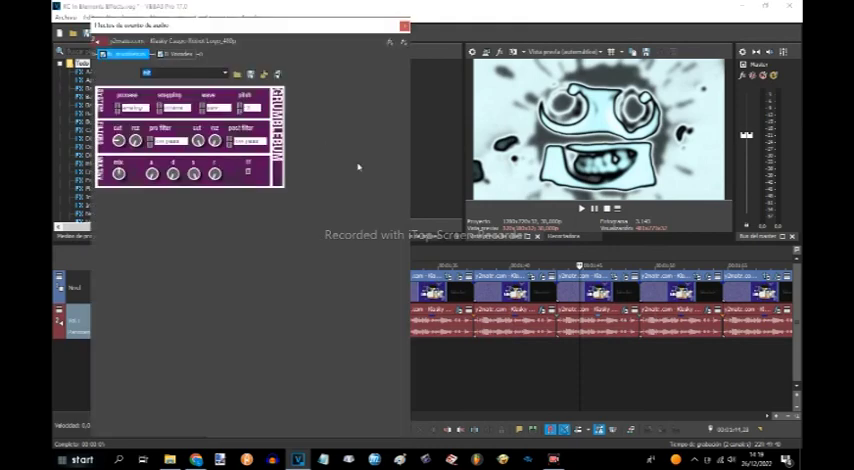
{"action": "left_click", "coordinate": [180, 53]}
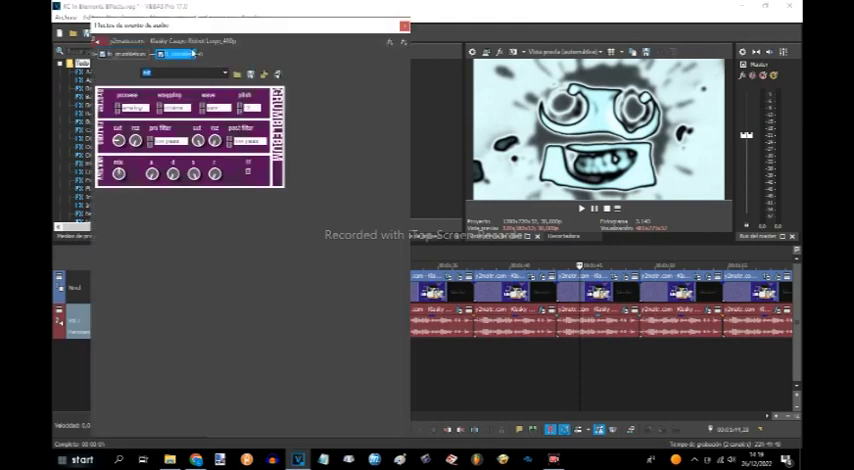
{"action": "left_click", "coordinate": [193, 53]}
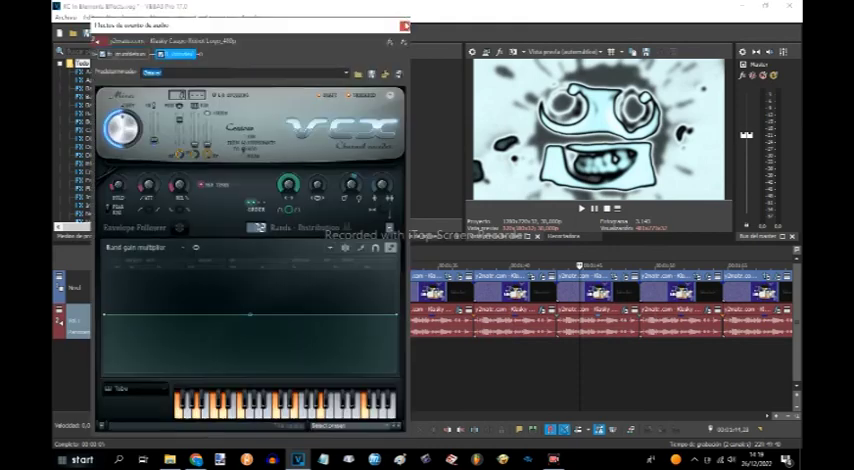
{"action": "left_click", "coordinate": [404, 25]}
{"action": "left_click", "coordinate": [693, 276]}
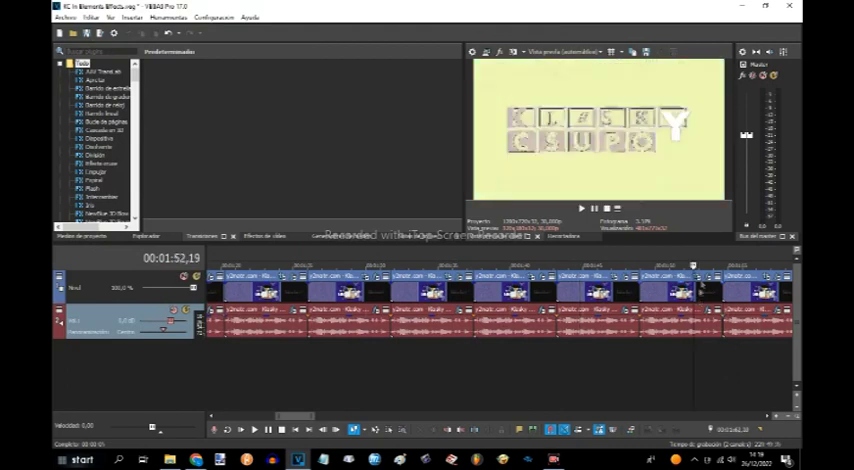
Recolour the letters clip's three gradient map stops, then bring up its audio effects.
{"action": "double_click", "coordinate": [705, 276]}
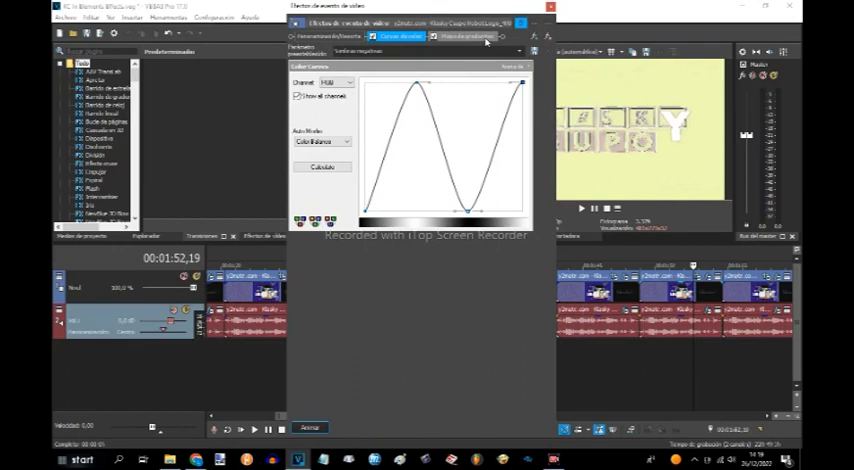
{"action": "left_click", "coordinate": [486, 38]}
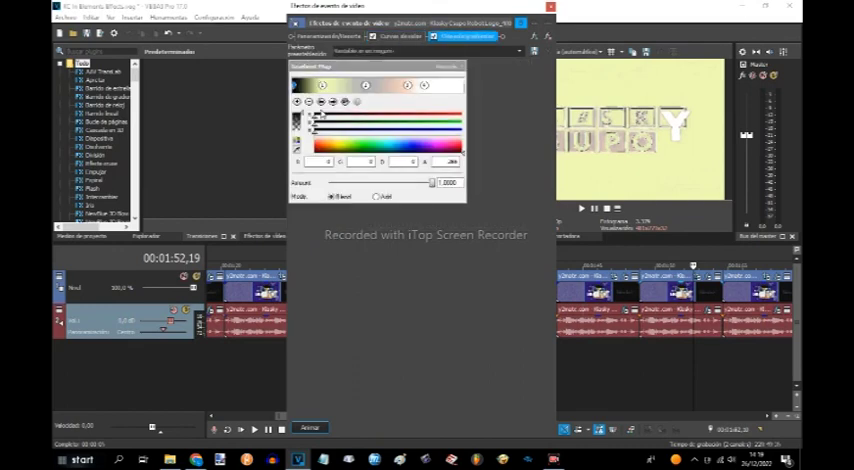
{"action": "left_click", "coordinate": [322, 85]}
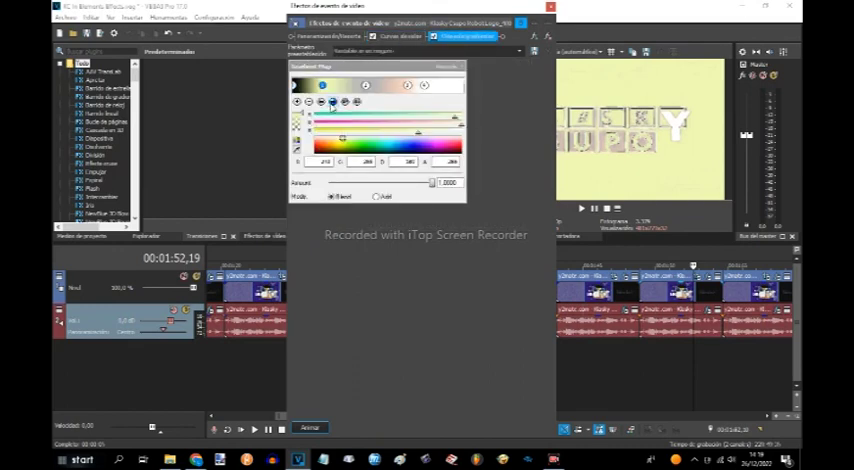
{"action": "left_click", "coordinate": [331, 107]}
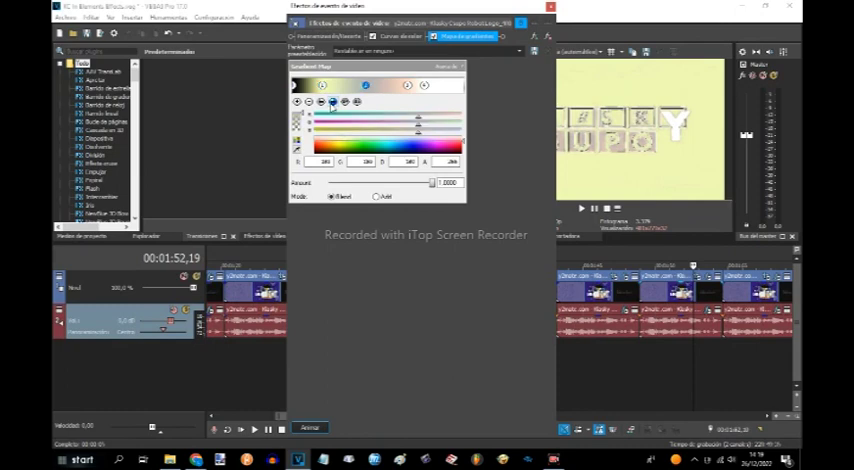
{"action": "left_click", "coordinate": [331, 107]}
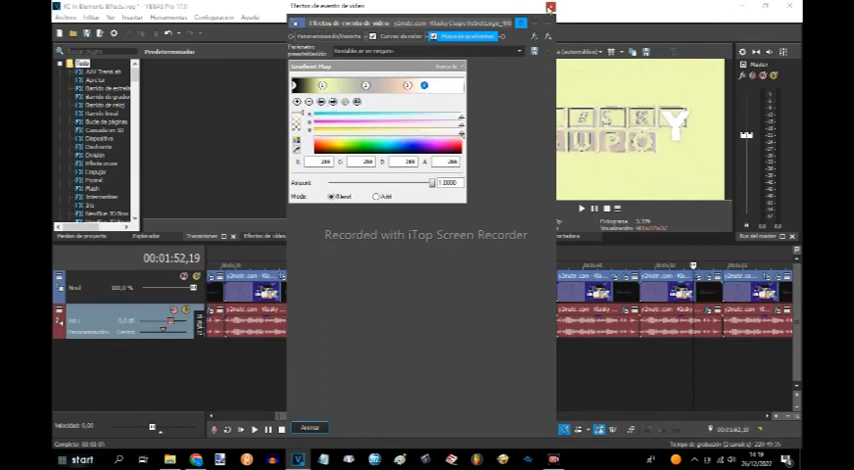
{"action": "left_click", "coordinate": [551, 6]}
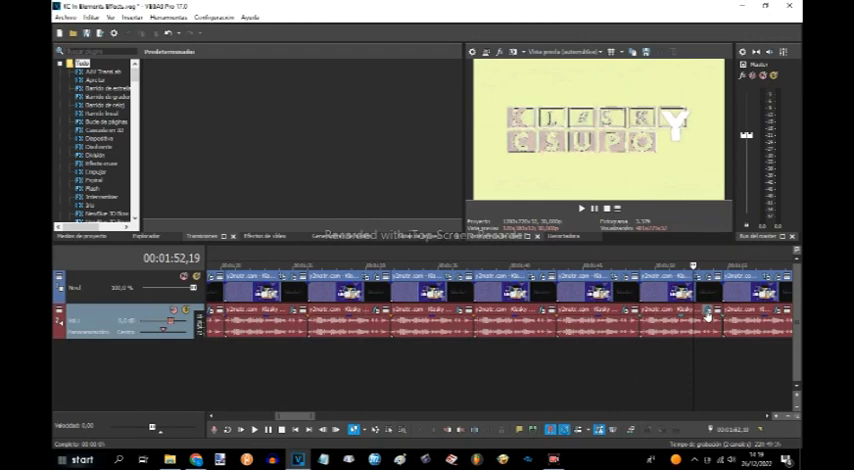
{"action": "left_click", "coordinate": [708, 318]}
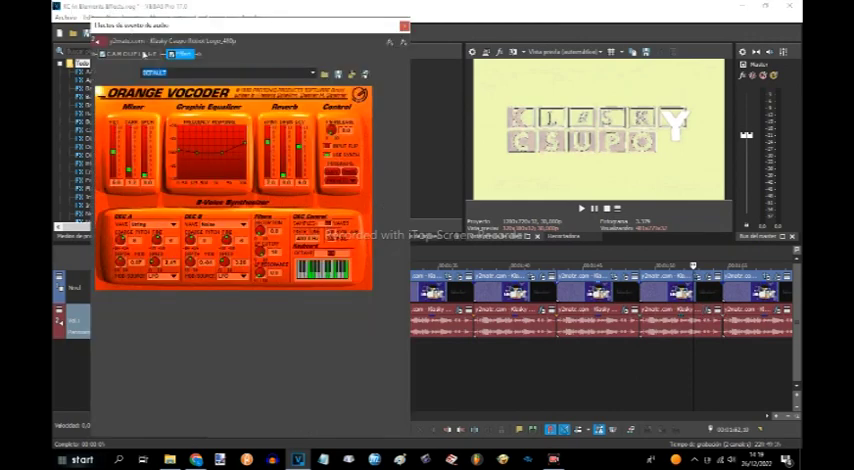
{"action": "left_click", "coordinate": [130, 53]}
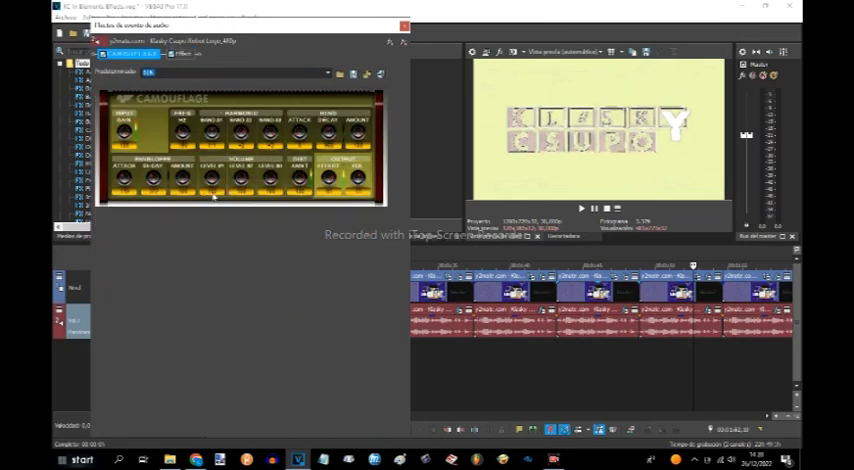
{"action": "left_click", "coordinate": [182, 54]}
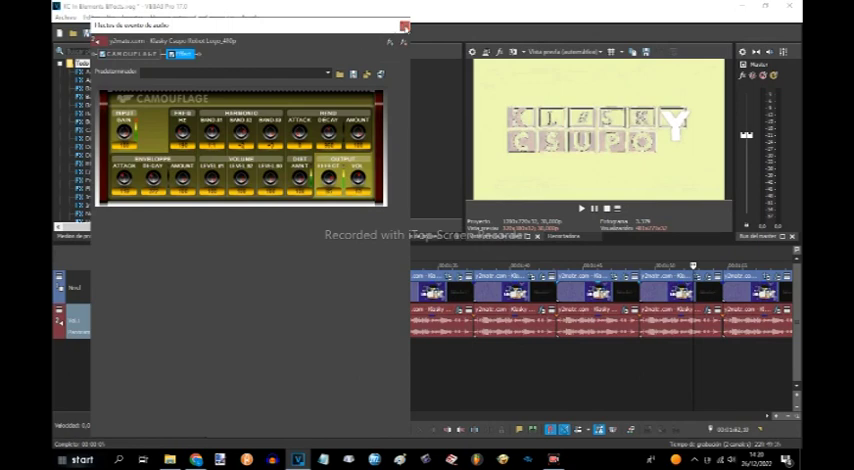
{"action": "left_click", "coordinate": [404, 27]}
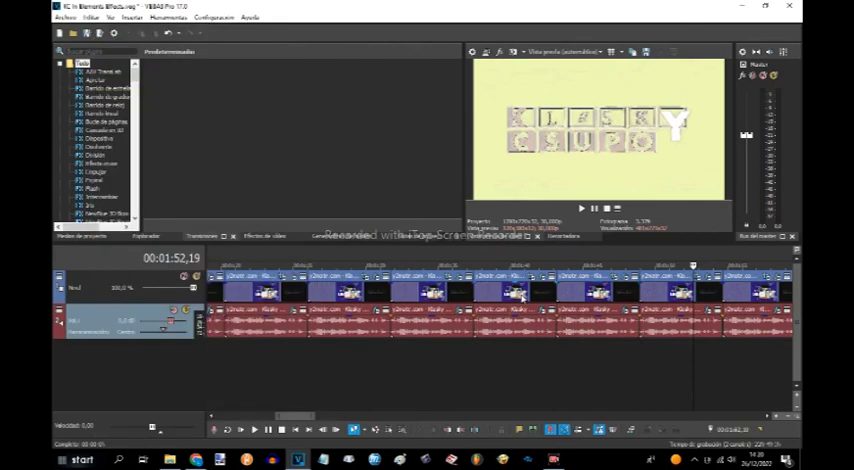
{"action": "left_click", "coordinate": [518, 355]}
{"action": "scroll", "coordinate": [518, 355], "scroll_direction": "up", "scroll_amount": 3}
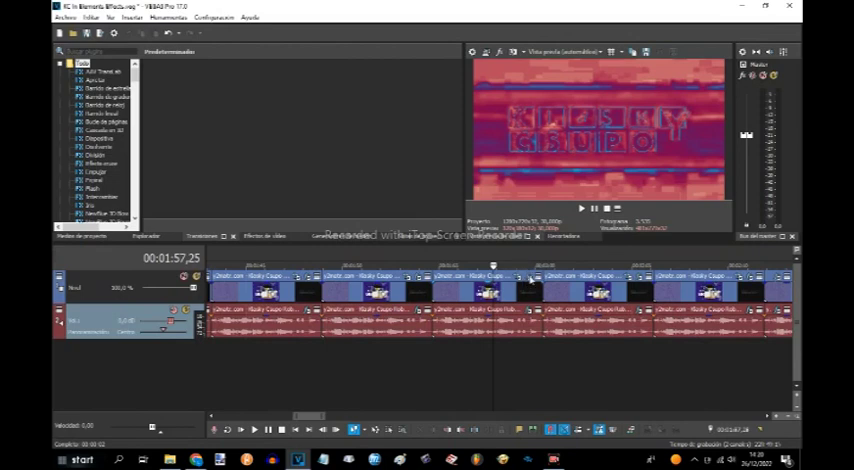
Inspect the next clip's glow and two Color Curves effects, leaving presets unchanged.
{"action": "left_click", "coordinate": [528, 285]}
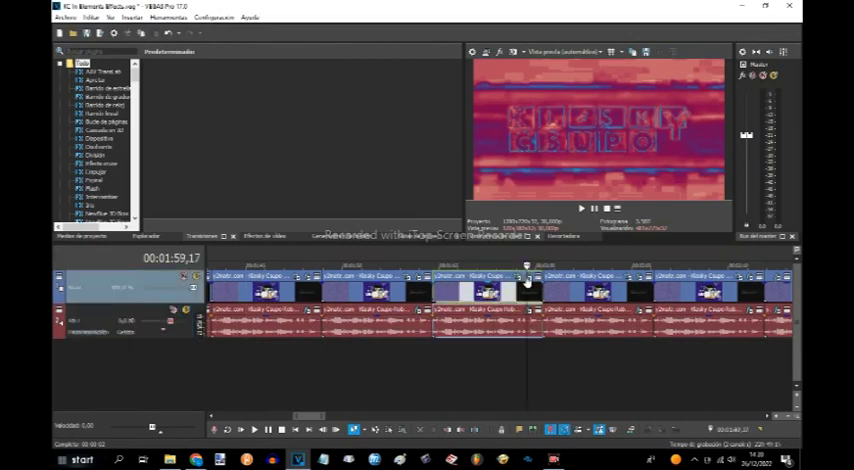
{"action": "left_click", "coordinate": [528, 277]}
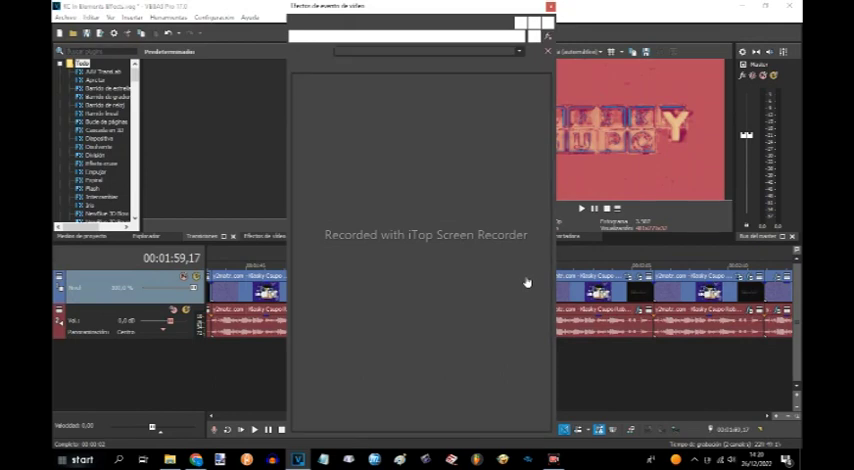
{"action": "left_click", "coordinate": [386, 36]}
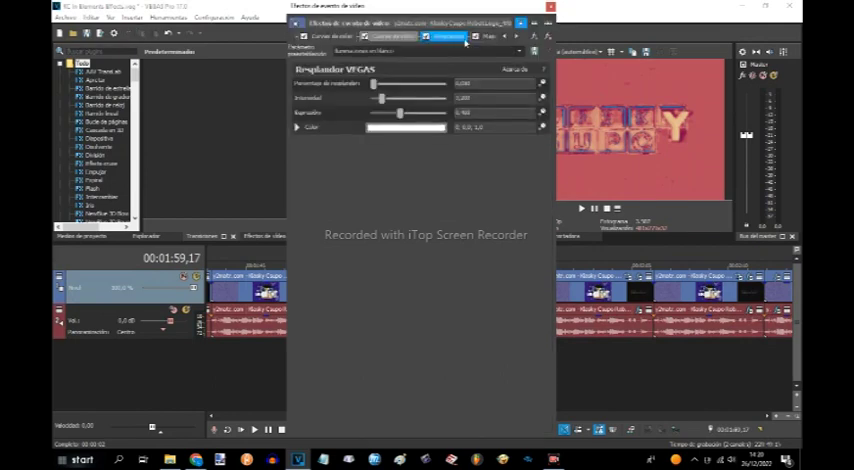
{"action": "left_click", "coordinate": [400, 36]}
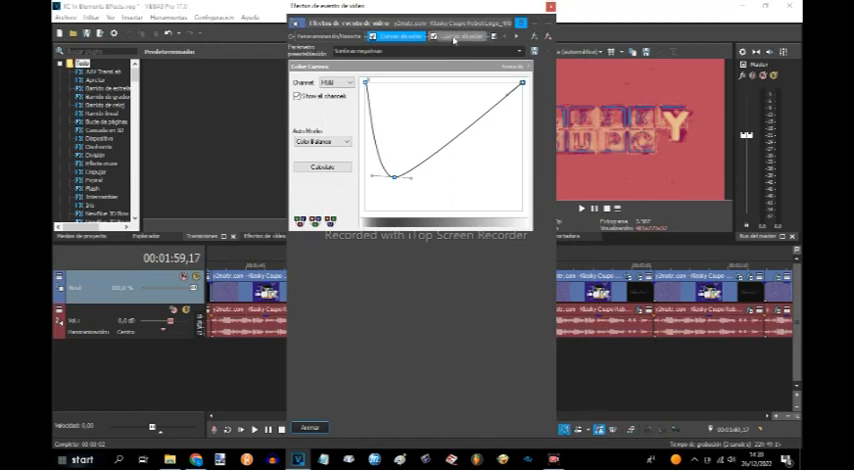
{"action": "left_click", "coordinate": [517, 51]}
{"action": "left_click", "coordinate": [345, 35]}
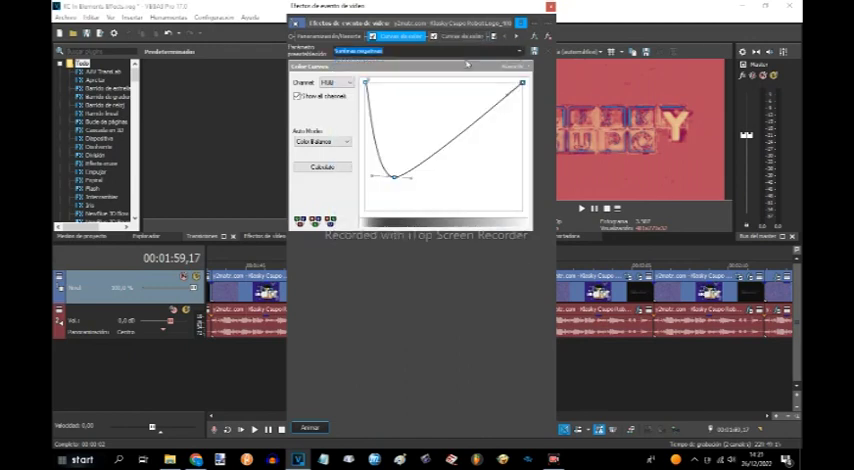
{"action": "left_click", "coordinate": [462, 38]}
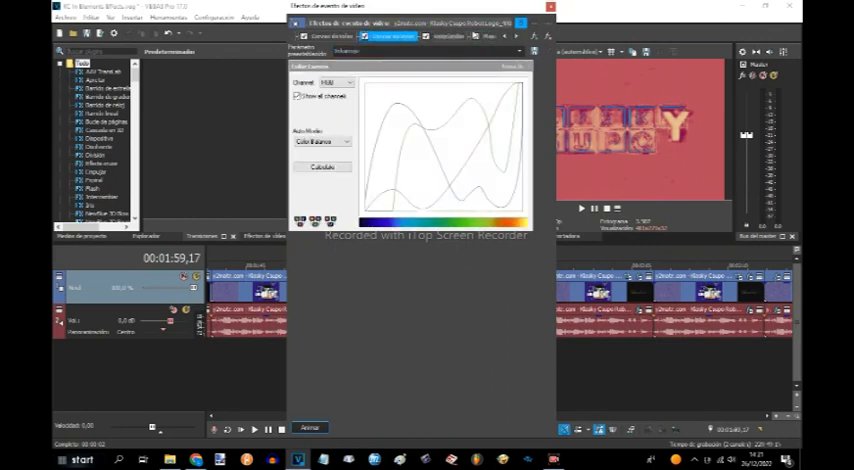
{"action": "left_click", "coordinate": [460, 38]}
{"action": "left_click", "coordinate": [458, 38]}
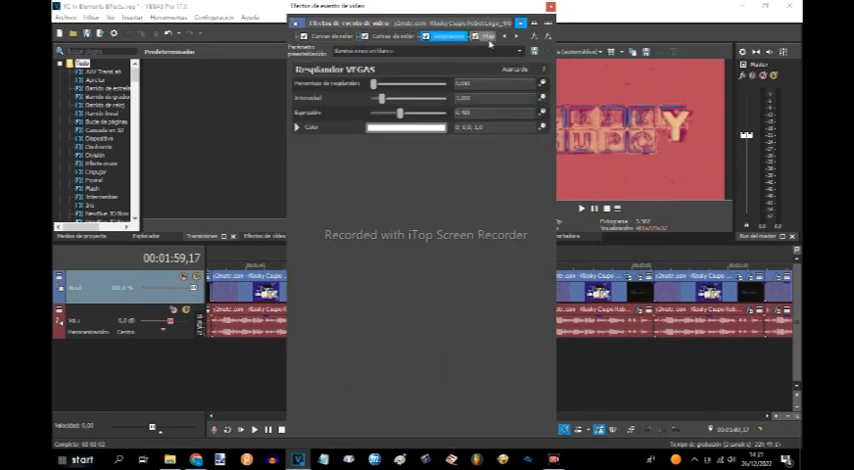
Retune each gradient map control point through to the last one.
{"action": "left_click", "coordinate": [488, 38]}
{"action": "left_click", "coordinate": [489, 38]}
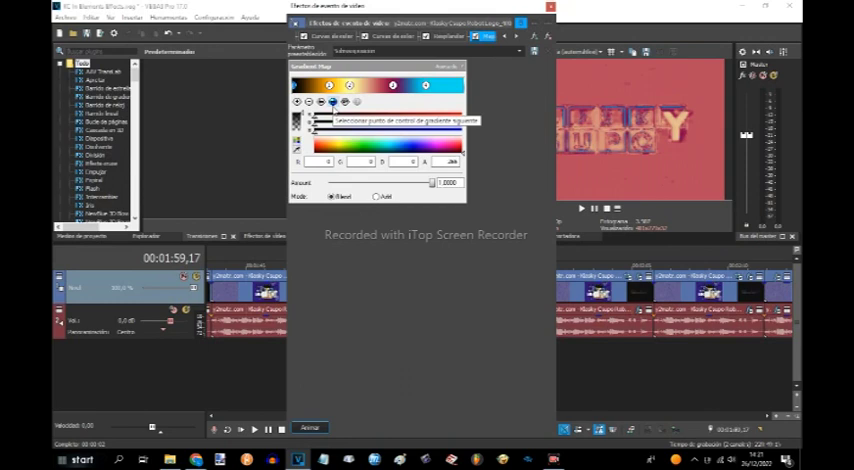
{"action": "left_click", "coordinate": [333, 102]}
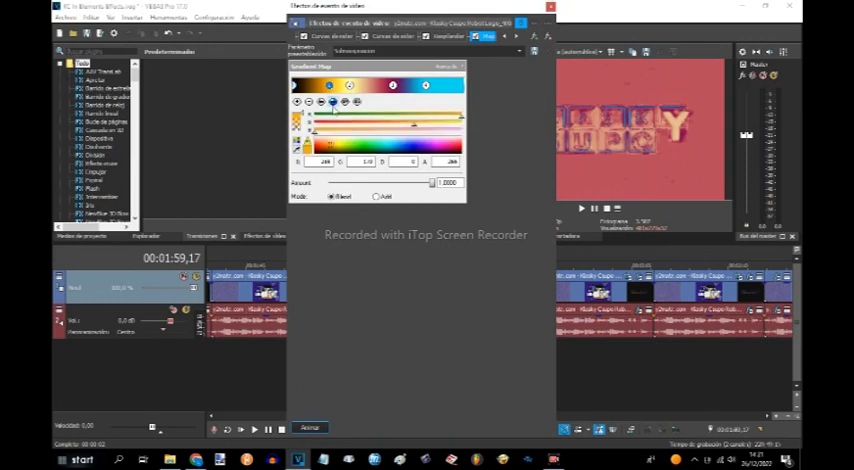
{"action": "left_click", "coordinate": [333, 102]}
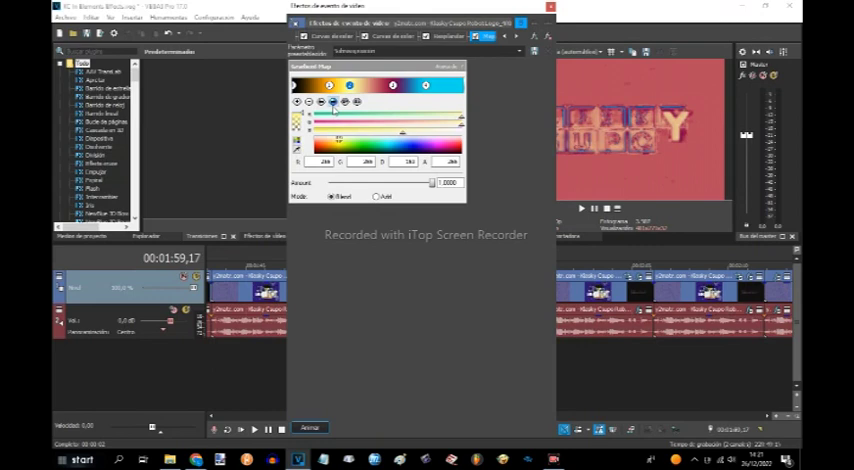
{"action": "left_click", "coordinate": [333, 103]}
{"action": "left_click", "coordinate": [333, 103]}
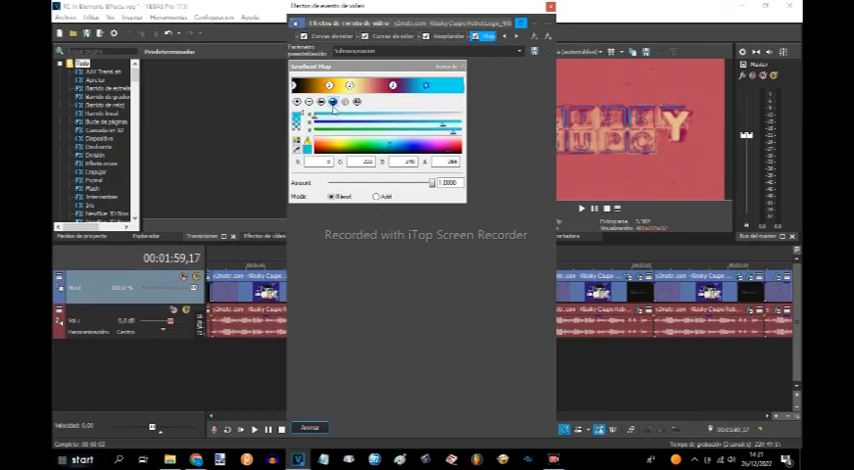
{"action": "left_click", "coordinate": [550, 6]}
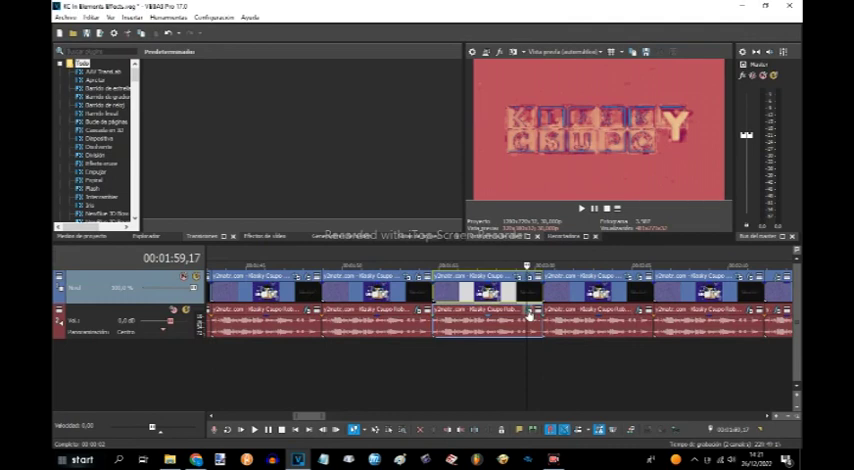
Drag the Orange Vocoder ahead of the VCX vocoder in the clip's audio chain.
{"action": "double_click", "coordinate": [530, 316]}
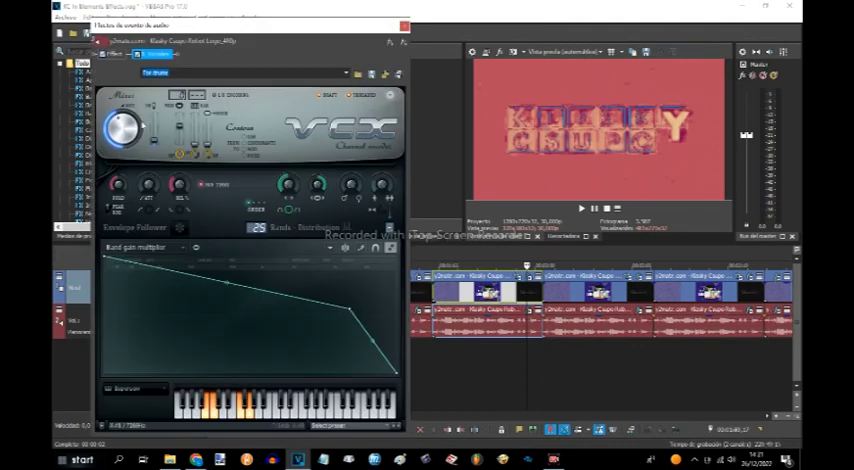
{"action": "left_click", "coordinate": [112, 54]}
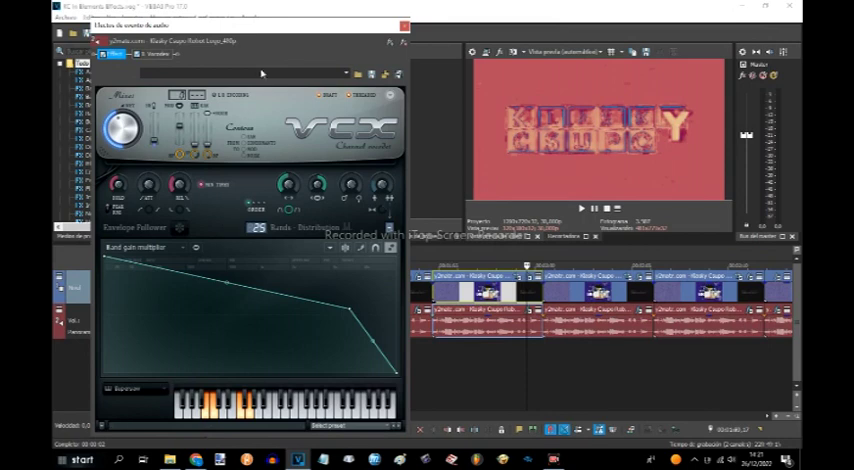
{"action": "left_click", "coordinate": [157, 53]}
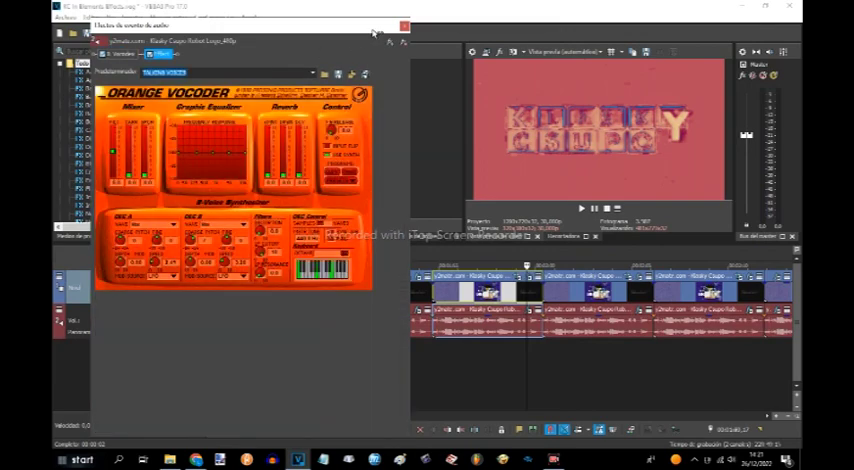
{"action": "left_click_drag", "start_coordinate": [157, 53], "coordinate": [105, 53]}
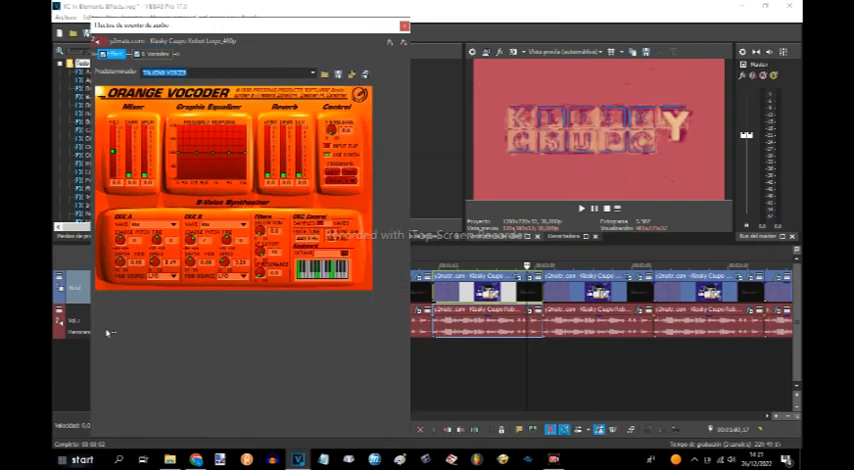
{"action": "left_click", "coordinate": [404, 26]}
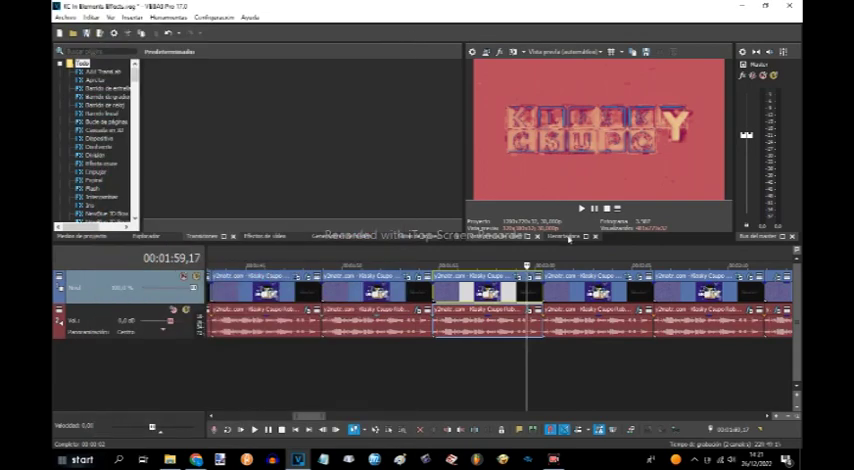
Apply the Titanium preset to the next clip's glow effect.
{"action": "left_click", "coordinate": [575, 361]}
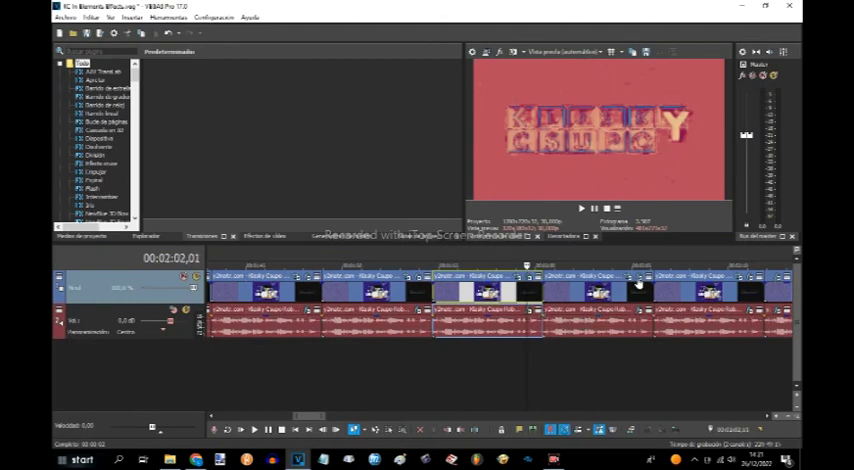
{"action": "left_click", "coordinate": [638, 283]}
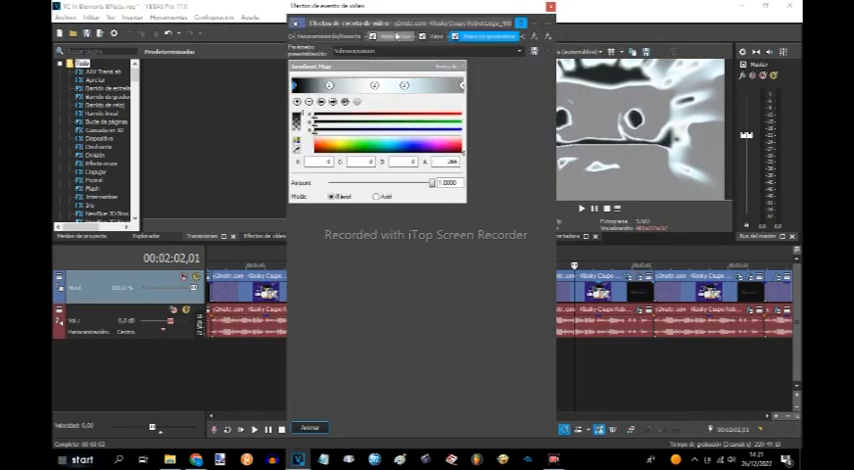
{"action": "left_click", "coordinate": [397, 37]}
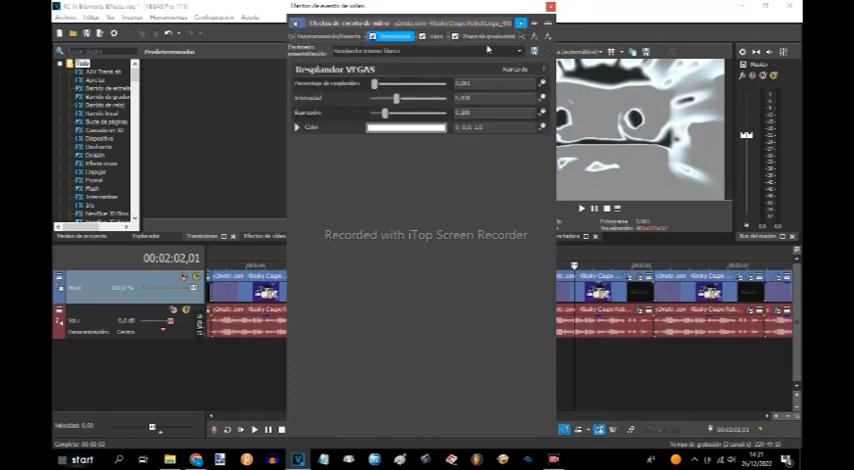
{"action": "left_click", "coordinate": [380, 51]}
{"action": "scroll", "coordinate": [400, 150], "scroll_direction": "down", "scroll_amount": 5}
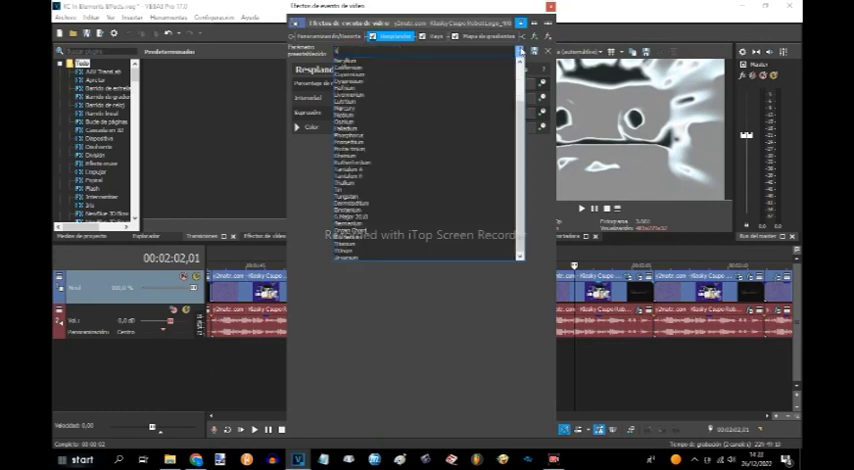
{"action": "key", "text": "Down"}
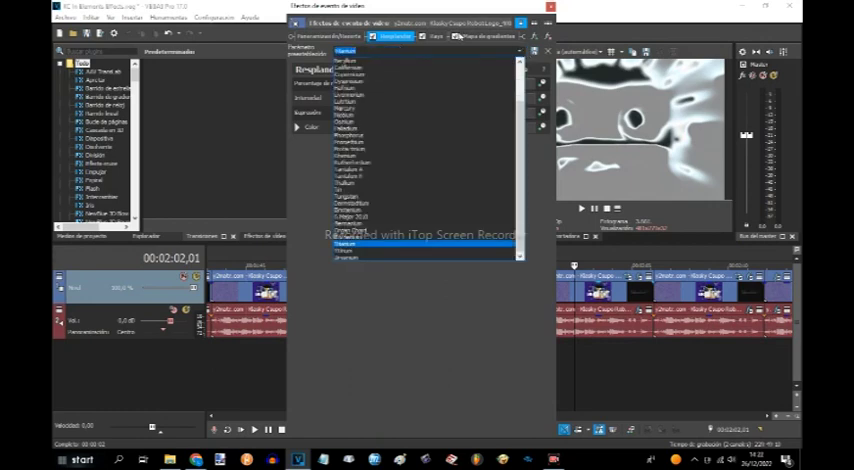
{"action": "key", "text": "Return"}
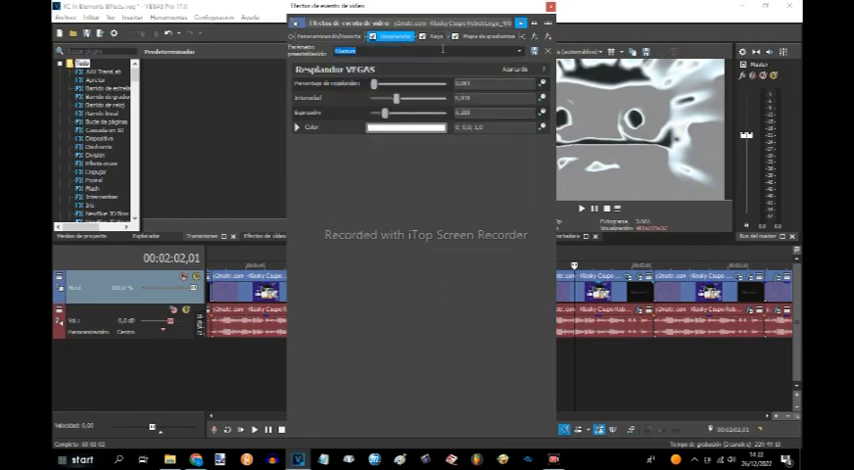
Retune the first, middle and right-hand gradient stops, then select the next logo clip.
{"action": "left_click", "coordinate": [296, 36]}
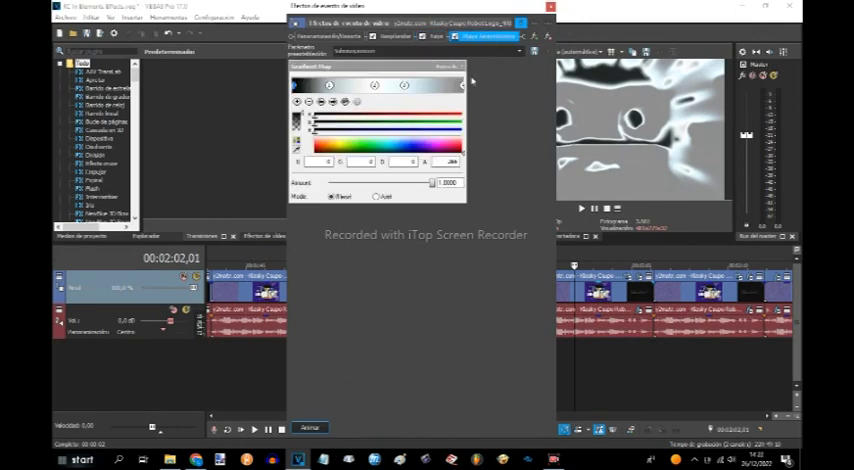
{"action": "left_click", "coordinate": [329, 85]}
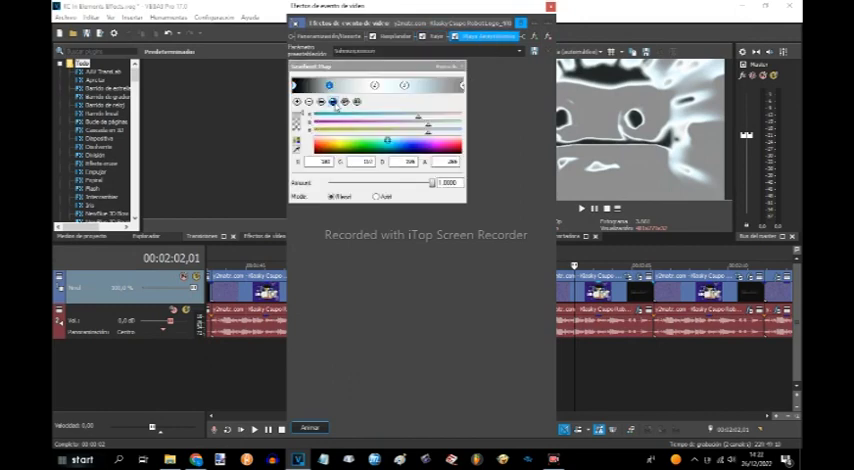
{"action": "left_click", "coordinate": [374, 85]}
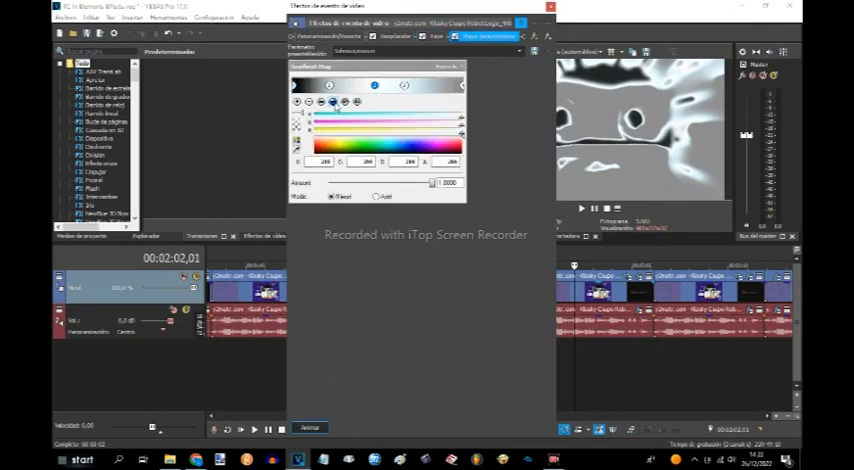
{"action": "left_click", "coordinate": [404, 85]}
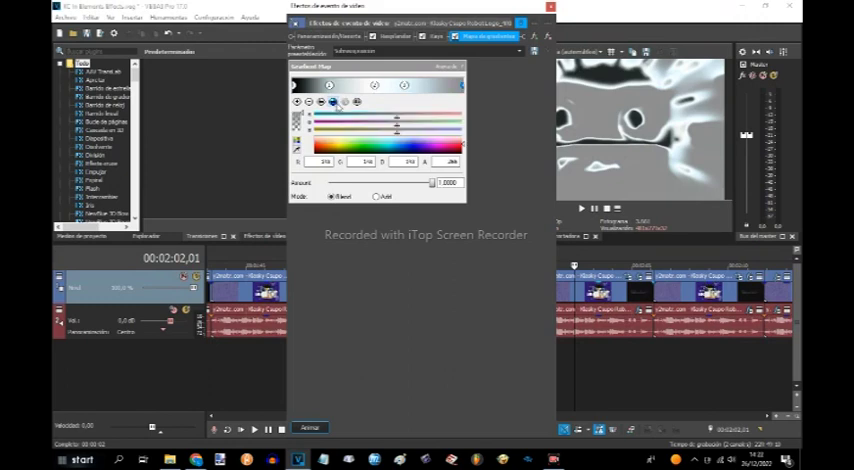
{"action": "left_click", "coordinate": [549, 7]}
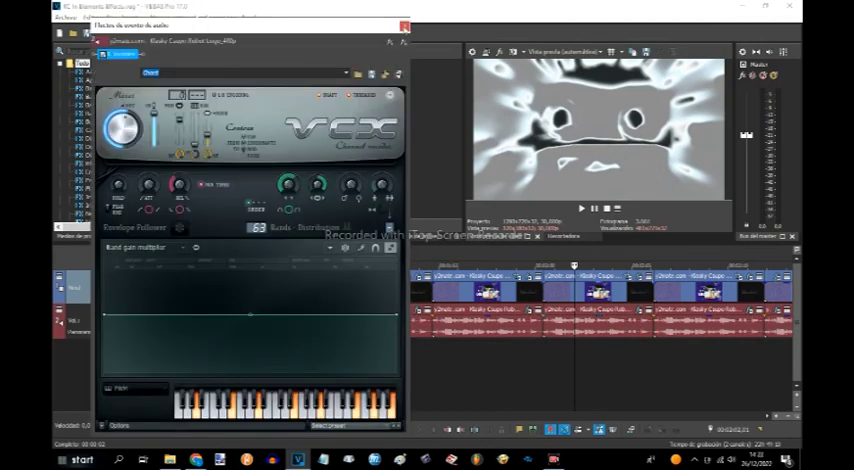
{"action": "left_click", "coordinate": [685, 285]}
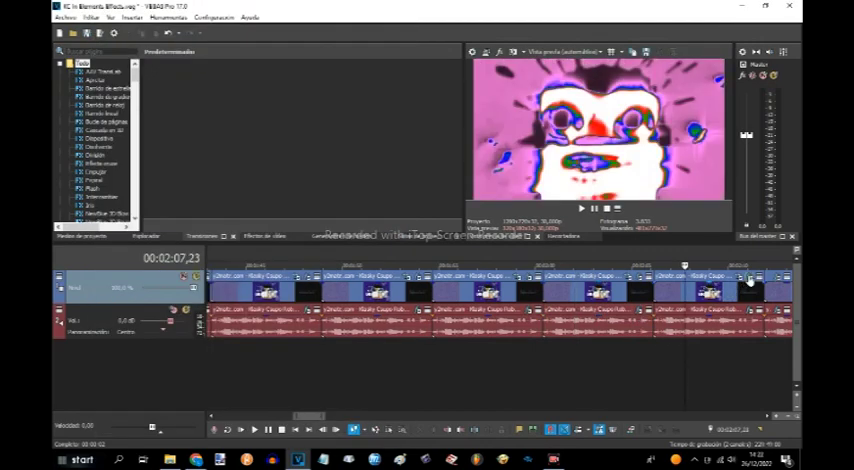
{"action": "left_click", "coordinate": [750, 280]}
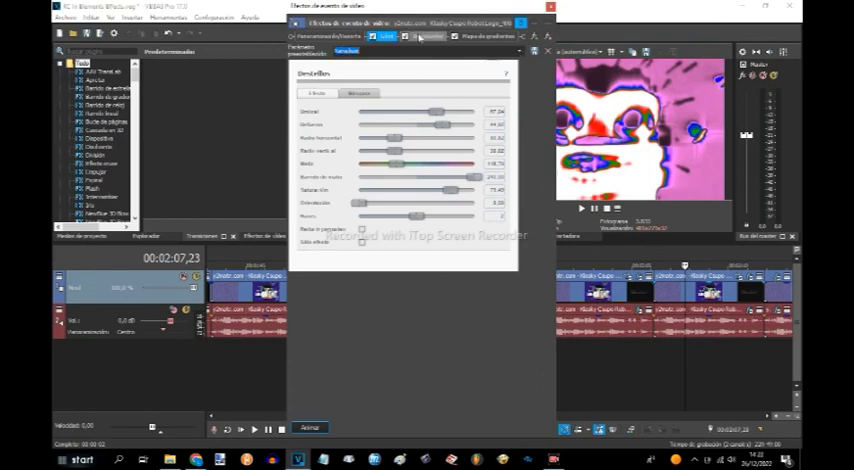
{"action": "left_click", "coordinate": [420, 36]}
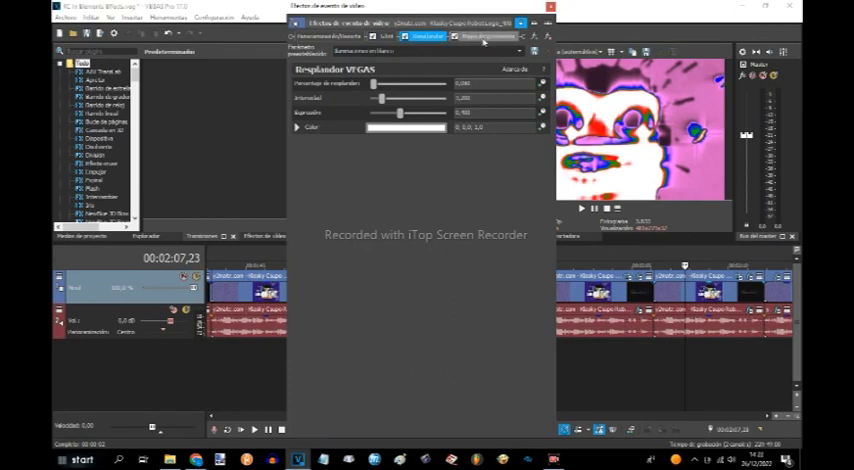
{"action": "left_click", "coordinate": [484, 37]}
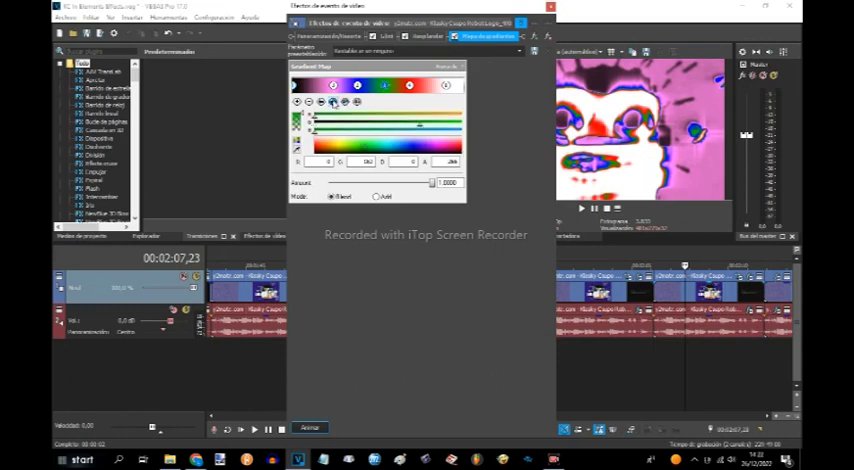
{"action": "left_click", "coordinate": [333, 103]}
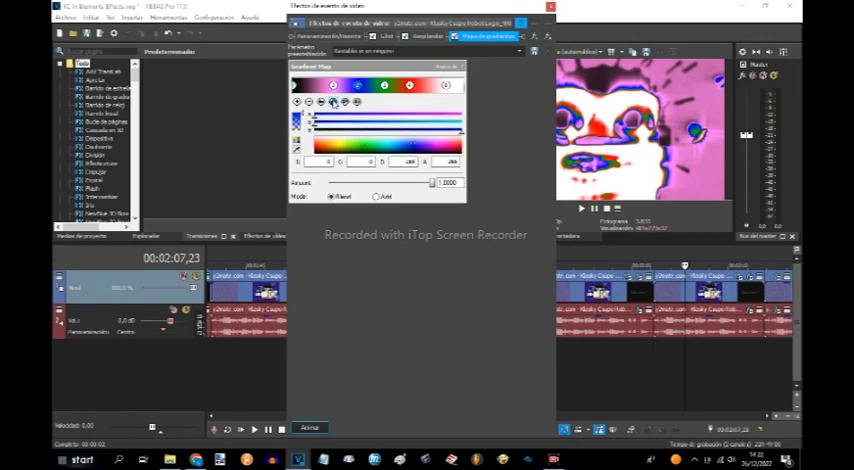
{"action": "left_click", "coordinate": [333, 103]}
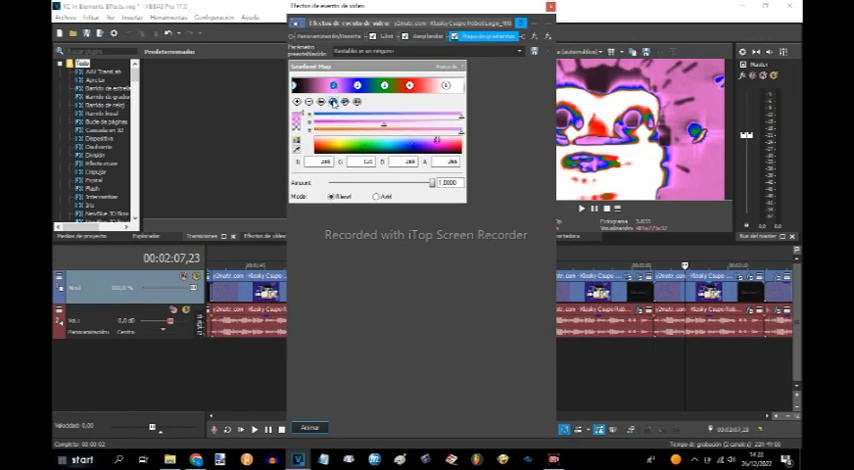
{"action": "left_click", "coordinate": [333, 103]}
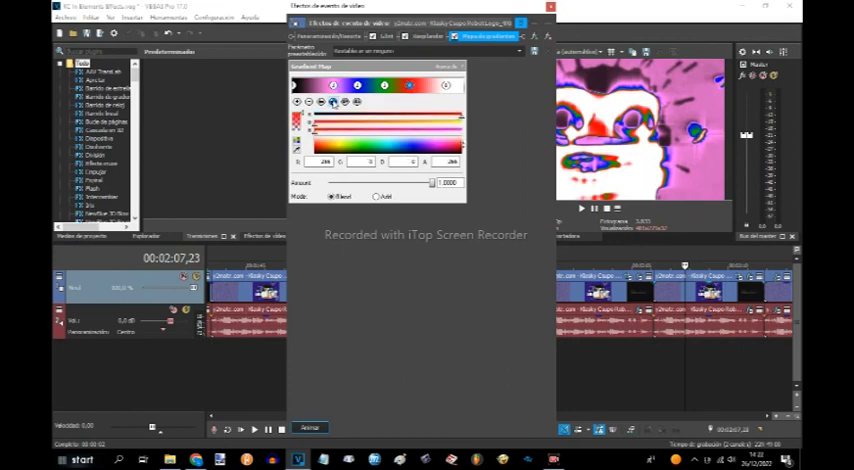
{"action": "left_click", "coordinate": [333, 103]}
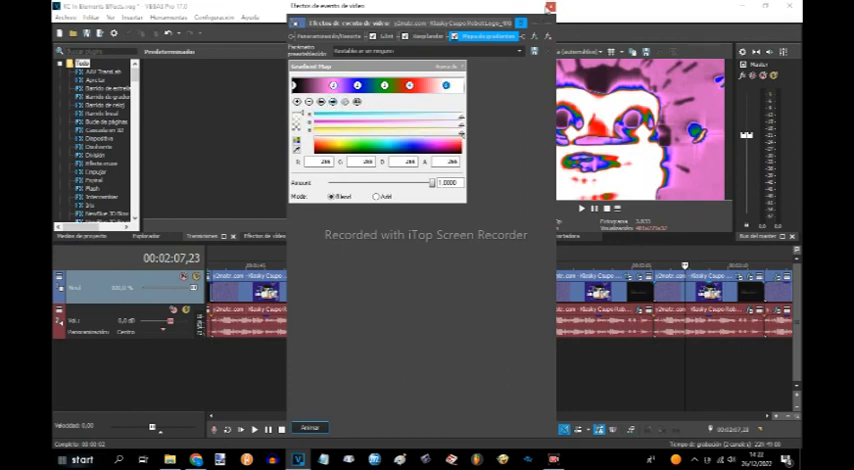
{"action": "left_click", "coordinate": [551, 7]}
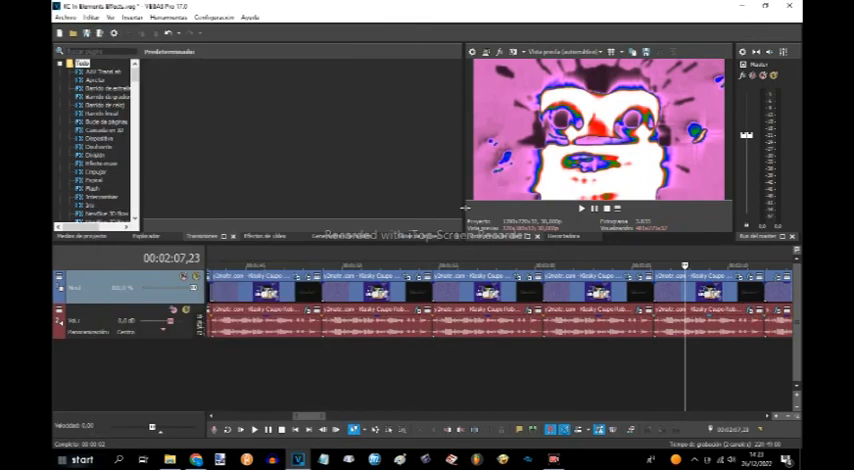
Review the next clip's Color Curves, Ghost and Light Rays effects without changing presets.
{"action": "left_click", "coordinate": [578, 300]}
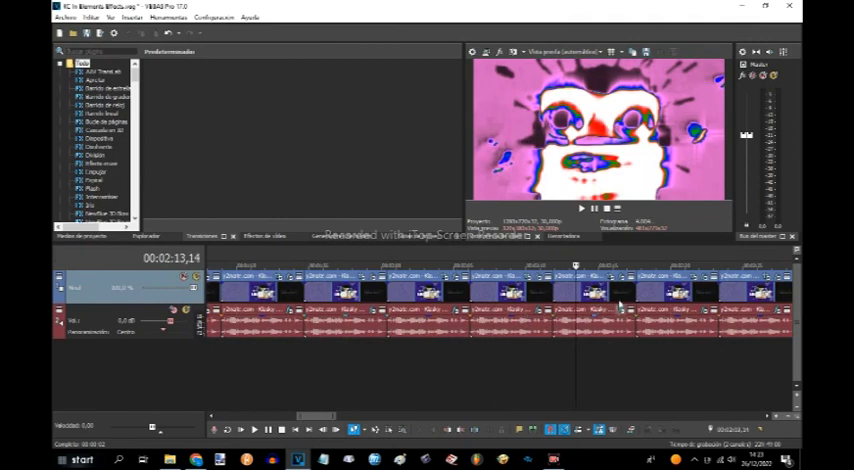
{"action": "left_click", "coordinate": [618, 285]}
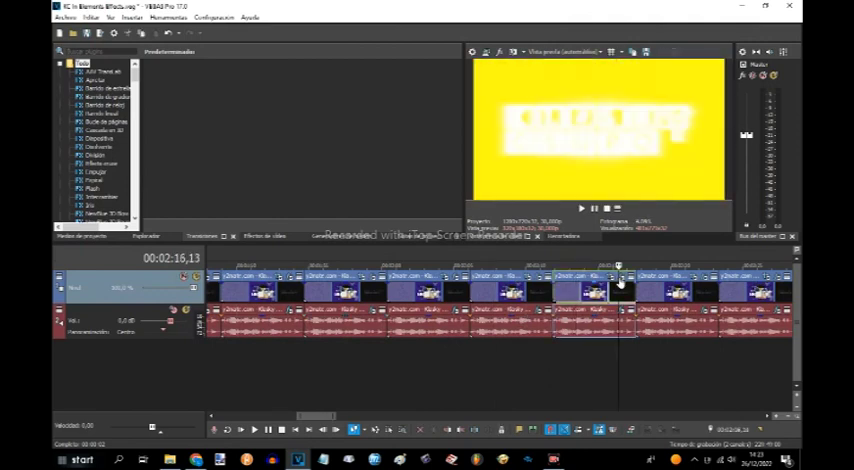
{"action": "left_click", "coordinate": [612, 277]}
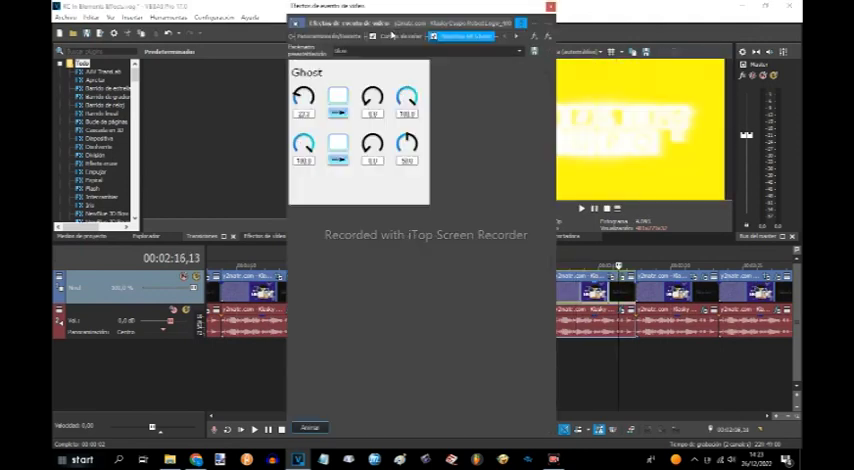
{"action": "left_click", "coordinate": [433, 37]}
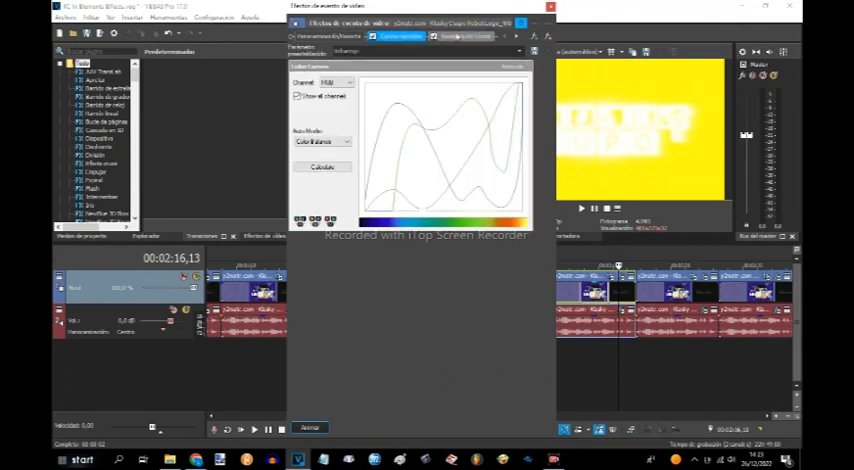
{"action": "left_click", "coordinate": [463, 37]}
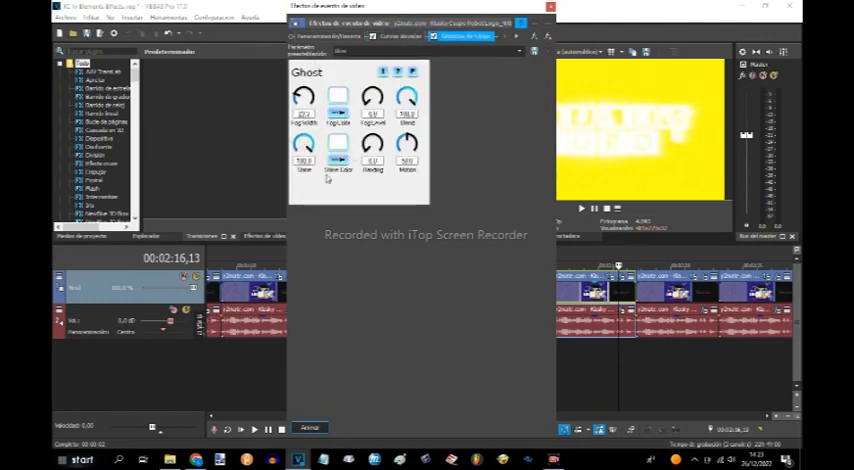
{"action": "left_click", "coordinate": [516, 52]}
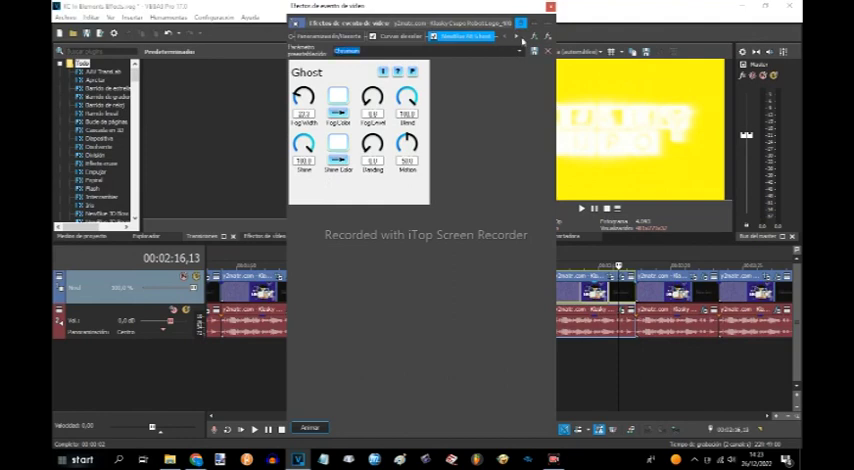
{"action": "left_click", "coordinate": [462, 36]}
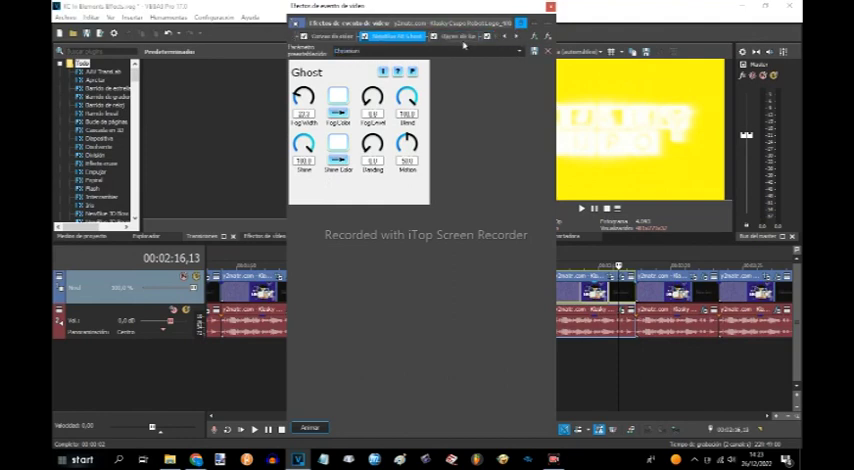
{"action": "left_click", "coordinate": [455, 36]}
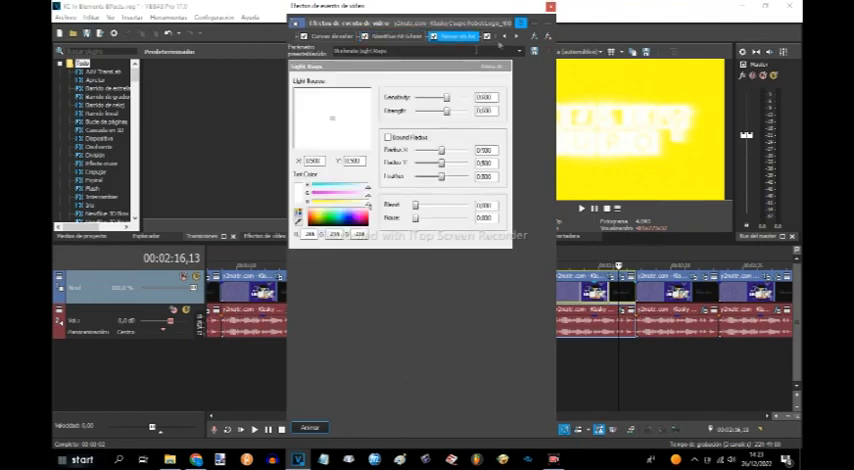
{"action": "left_click", "coordinate": [516, 37]}
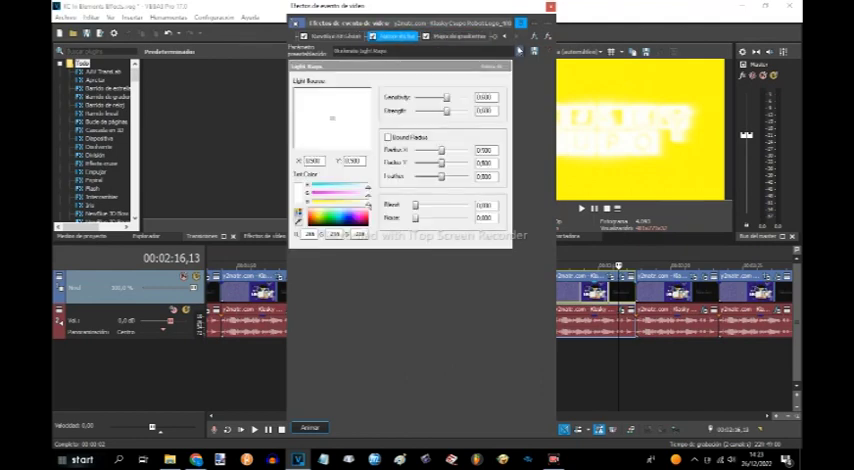
{"action": "left_click", "coordinate": [518, 50]}
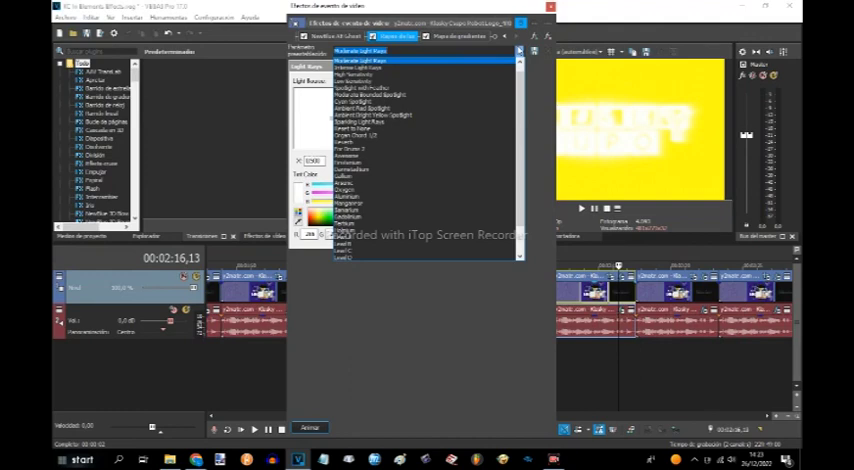
{"action": "left_click", "coordinate": [518, 50]}
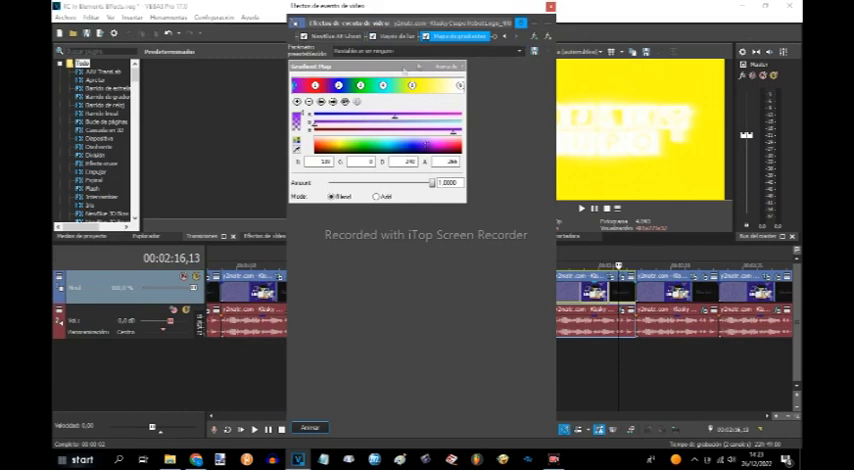
Recolour the red, blue, green, cyan and yellow gradient map stops.
{"action": "left_click", "coordinate": [296, 118]}
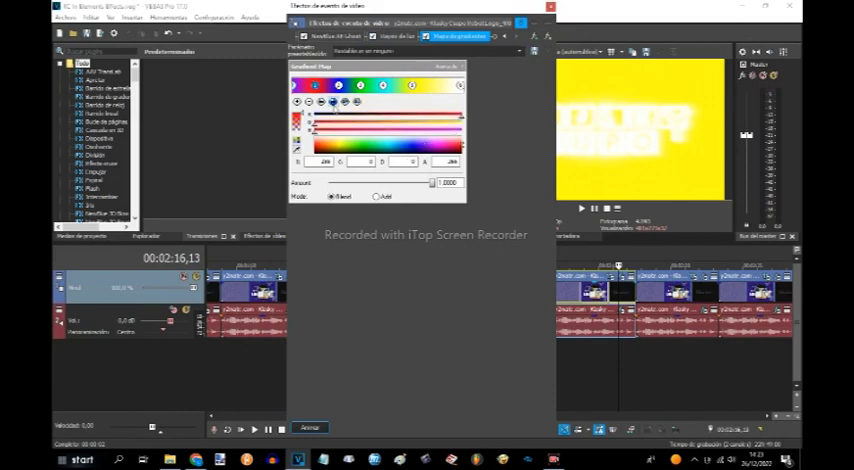
{"action": "left_click", "coordinate": [315, 118]}
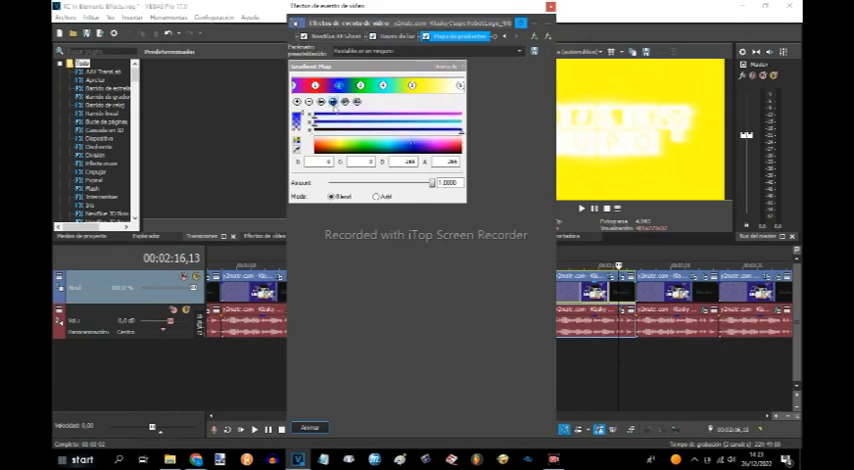
{"action": "left_click", "coordinate": [333, 103]}
{"action": "left_click", "coordinate": [333, 106]}
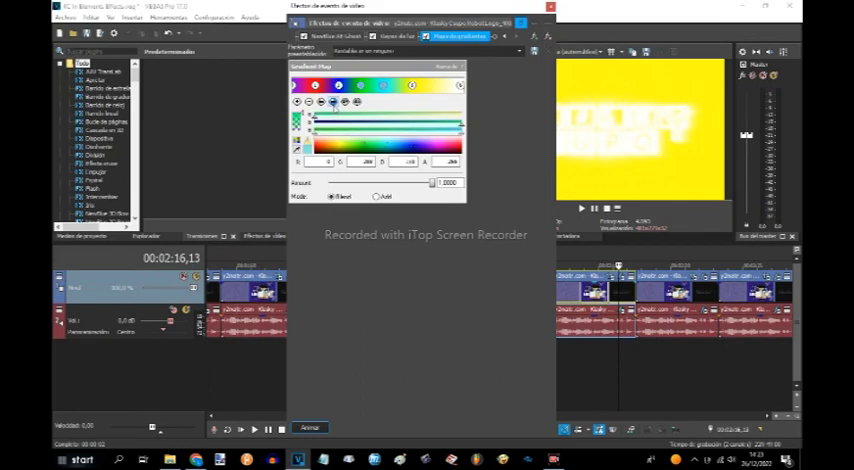
{"action": "left_click", "coordinate": [333, 104]}
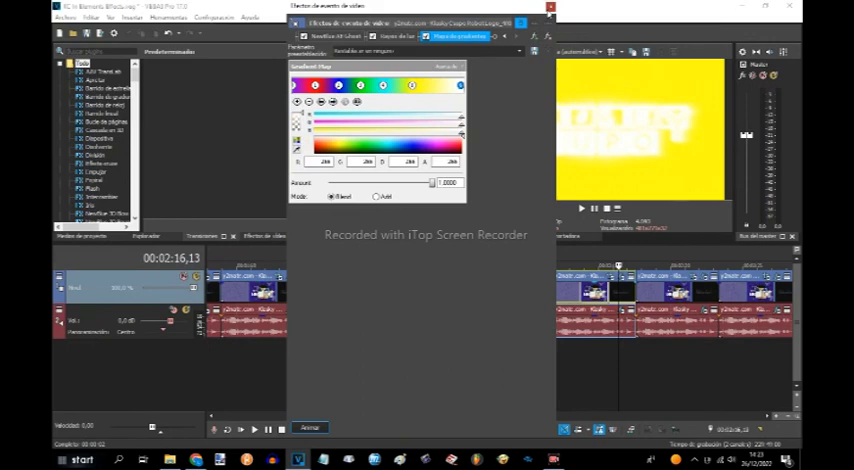
{"action": "left_click", "coordinate": [550, 7]}
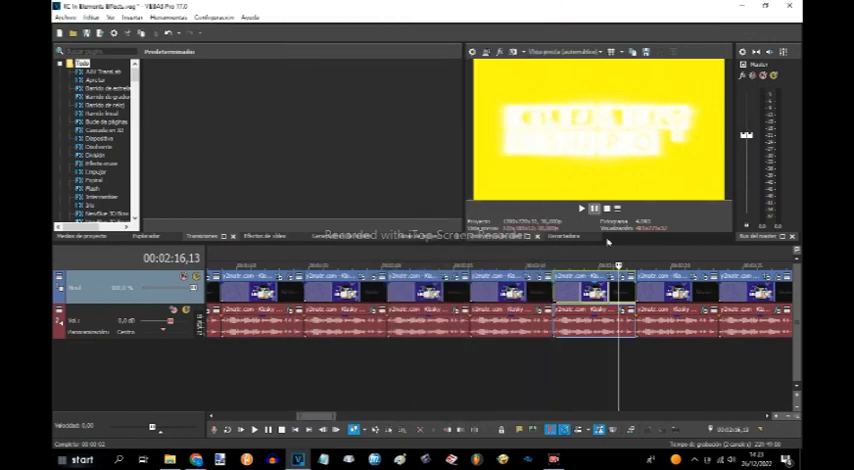
Check the clip's vocoder, then move the playhead to 2:18,16.
{"action": "double_click", "coordinate": [625, 316]}
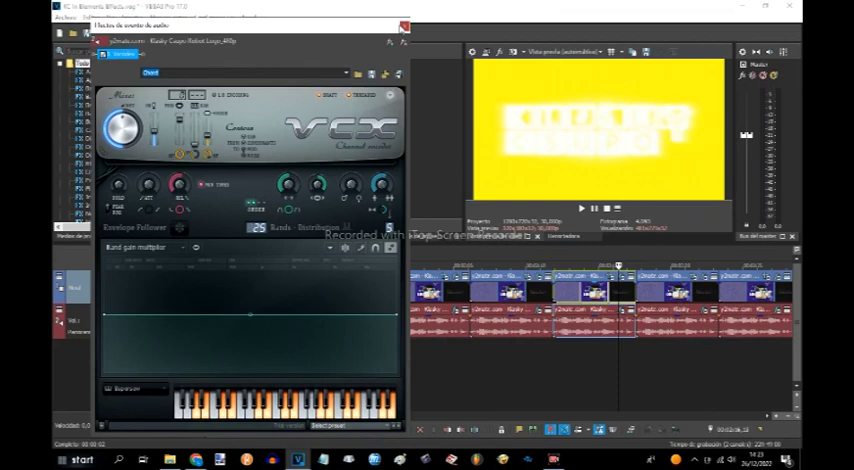
{"action": "left_click", "coordinate": [404, 26]}
{"action": "left_click", "coordinate": [636, 320]}
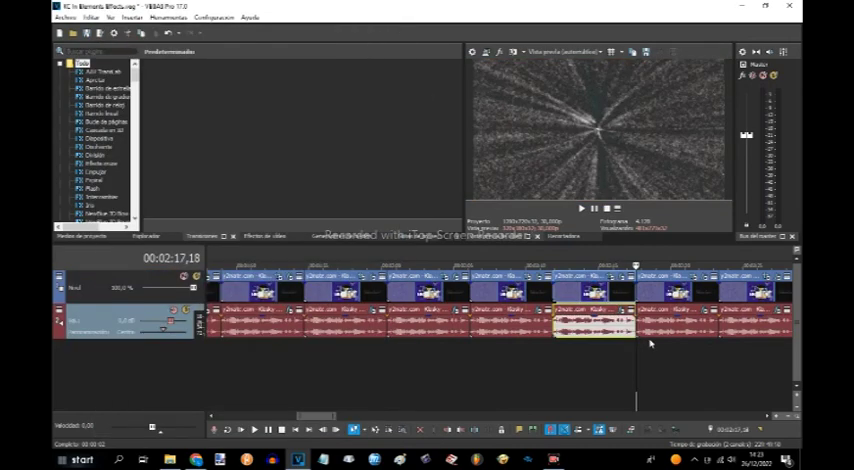
{"action": "left_click", "coordinate": [650, 343]}
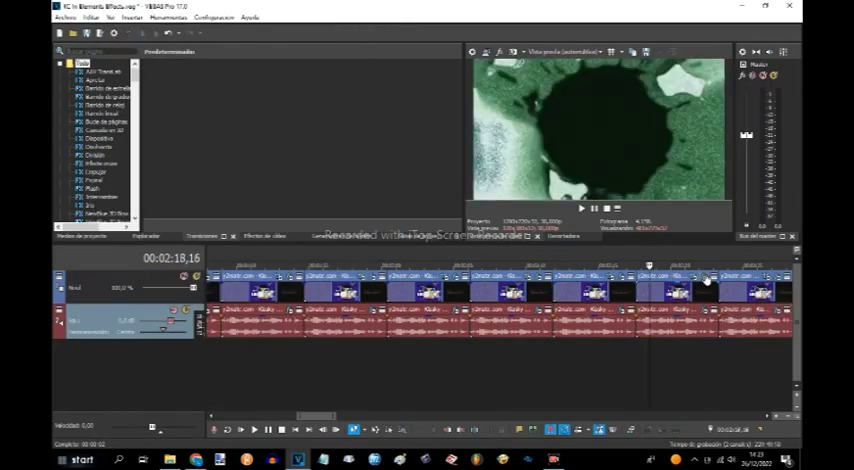
Apply a different Light Rays preset to the next clip.
{"action": "left_click", "coordinate": [707, 280]}
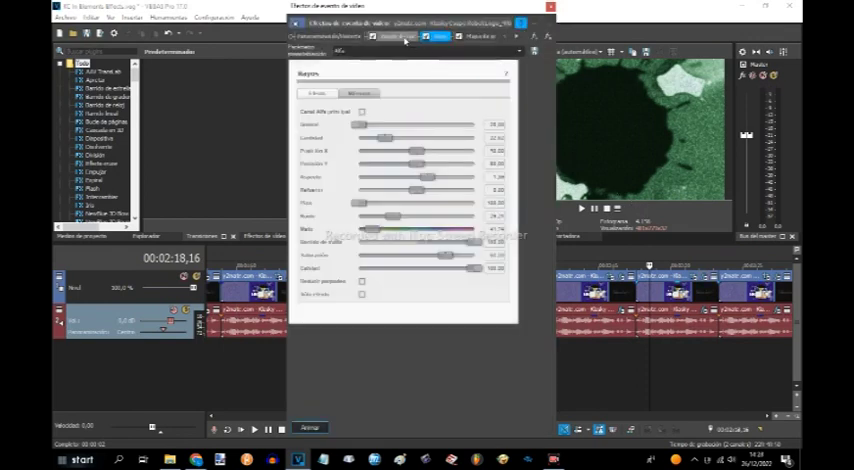
{"action": "left_click", "coordinate": [404, 38]}
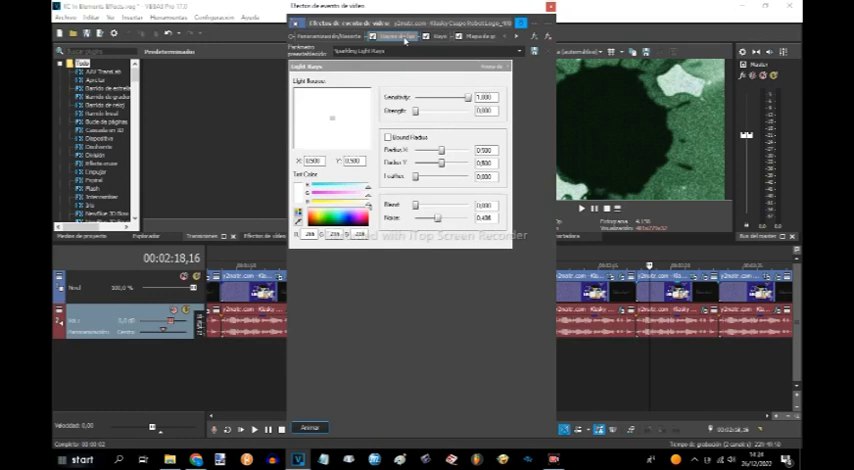
{"action": "left_click", "coordinate": [518, 51]}
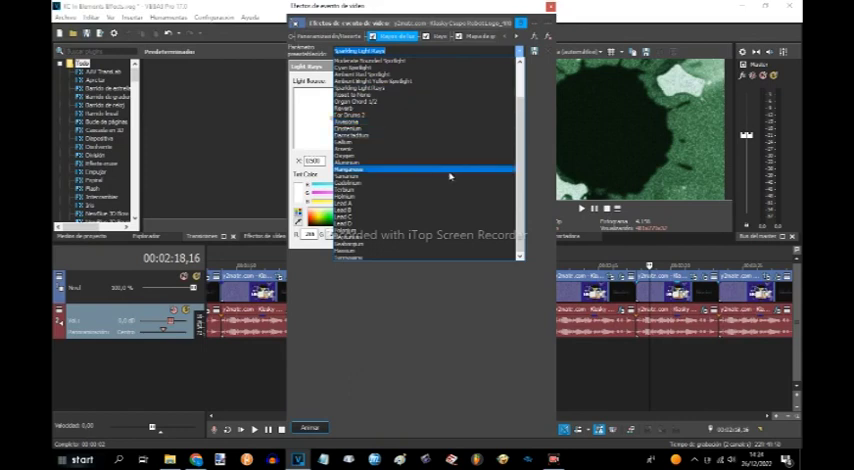
{"action": "left_click", "coordinate": [420, 172]}
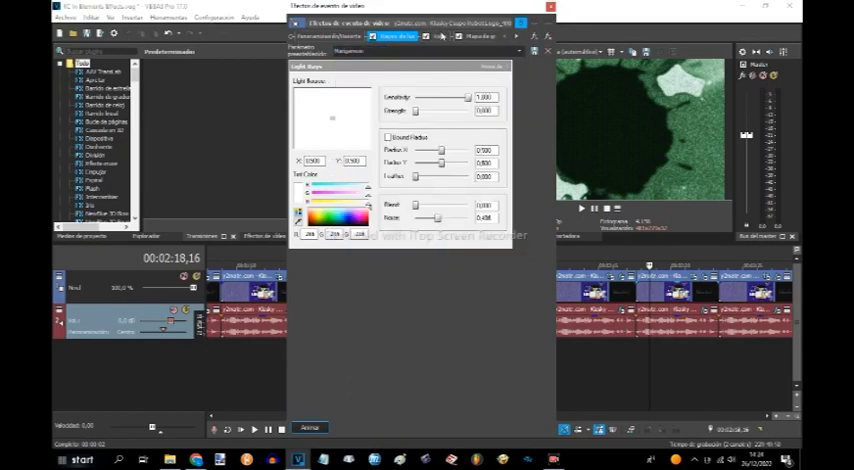
Try the Antimony preset and several others on the Rayos effect.
{"action": "left_click", "coordinate": [441, 37]}
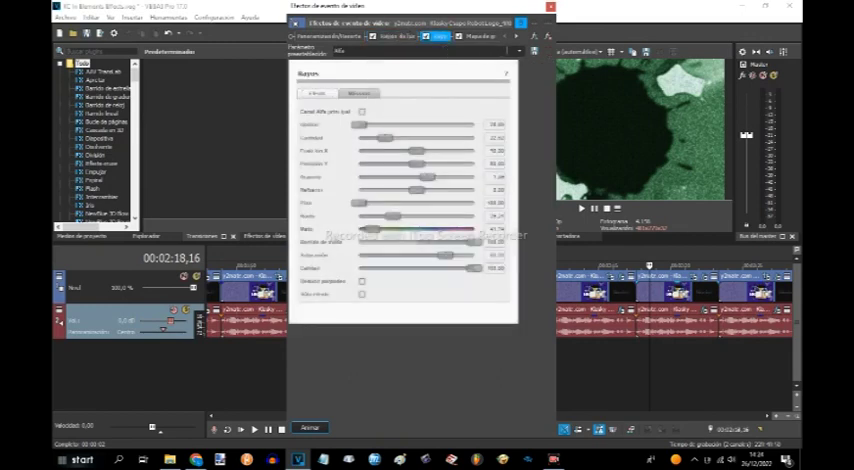
{"action": "left_click", "coordinate": [516, 52]}
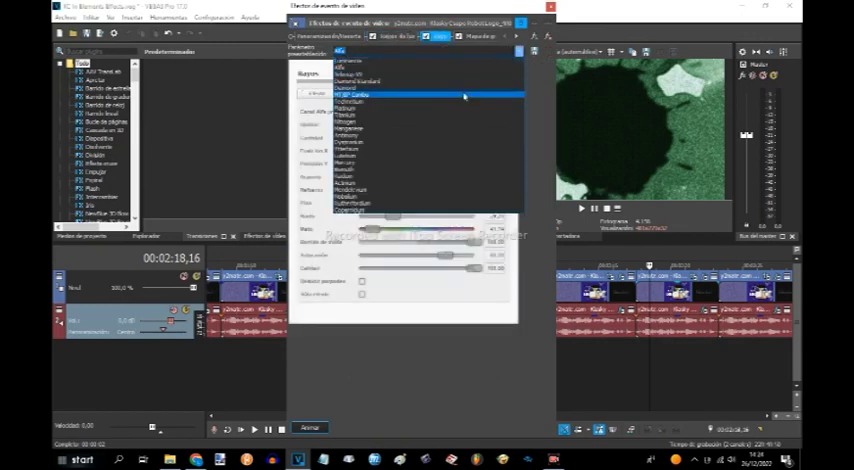
{"action": "left_click", "coordinate": [463, 135]}
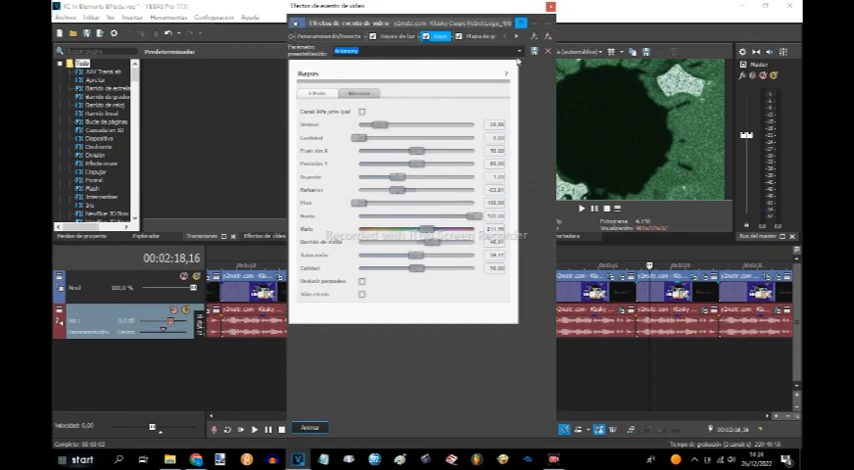
{"action": "left_click", "coordinate": [516, 52]}
{"action": "left_click", "coordinate": [413, 130]}
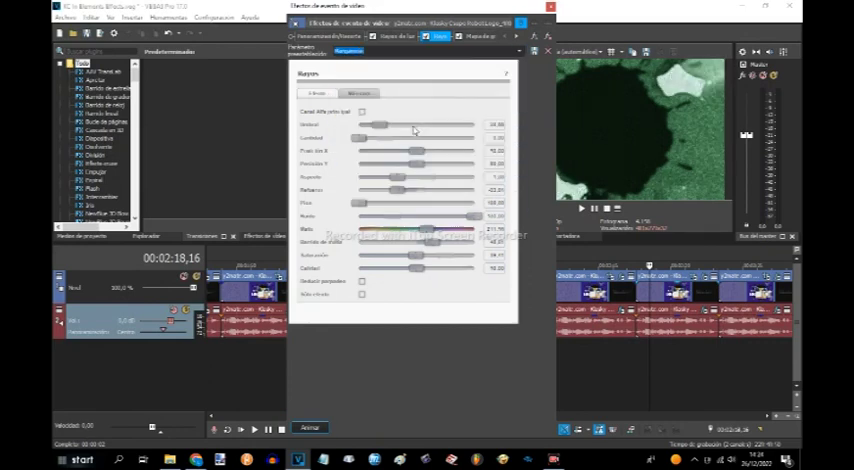
{"action": "left_click", "coordinate": [516, 52]}
{"action": "left_click", "coordinate": [413, 122]}
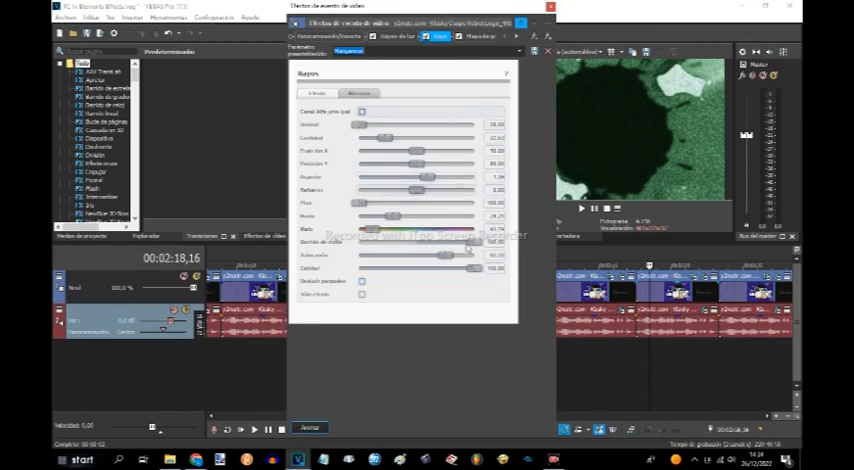
{"action": "left_click", "coordinate": [480, 36]}
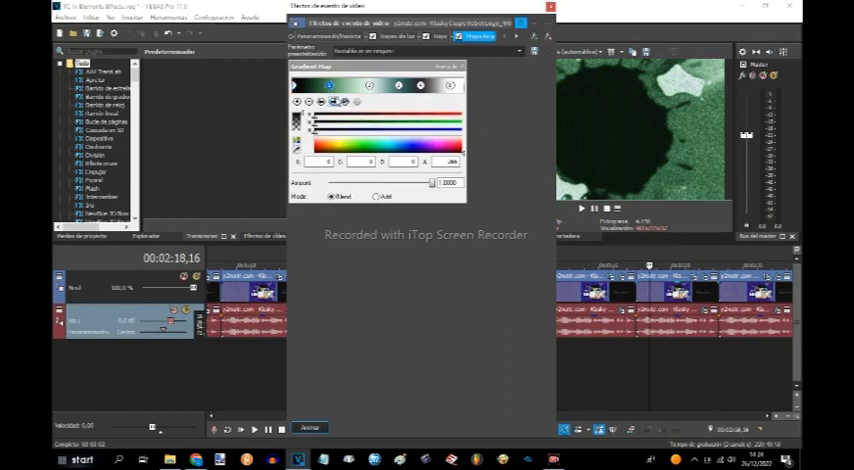
Retune the green clip's gradient stops through to the white end stop.
{"action": "left_click", "coordinate": [369, 85]}
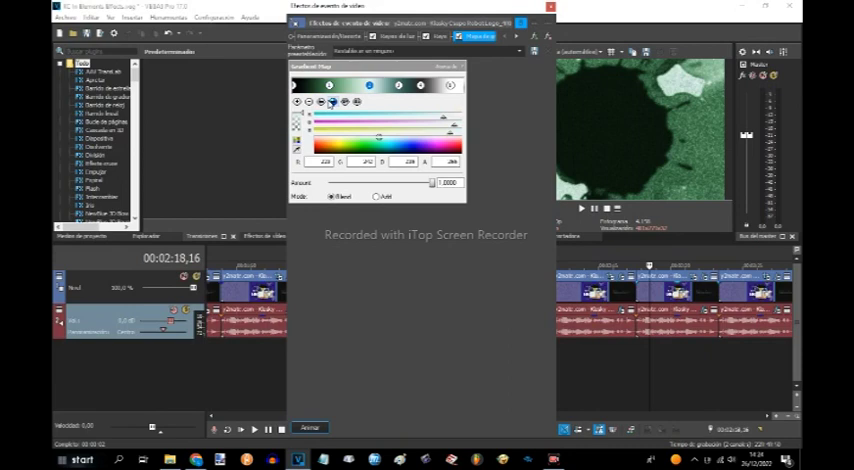
{"action": "left_click", "coordinate": [330, 104]}
{"action": "left_click", "coordinate": [330, 104]}
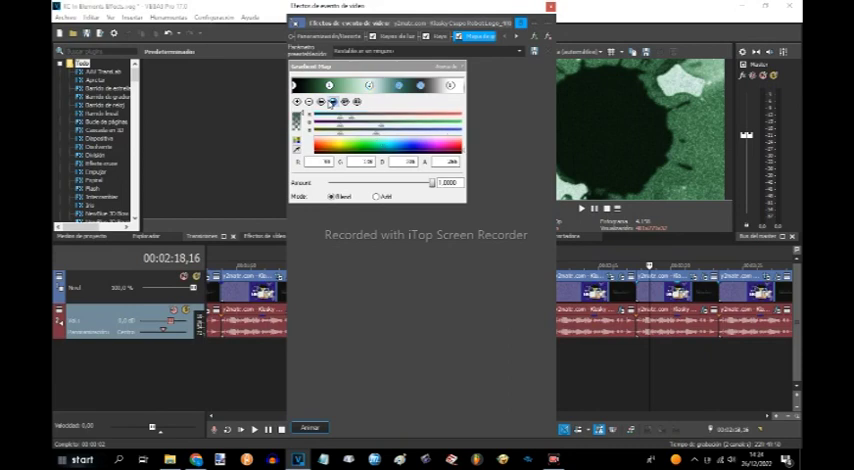
{"action": "left_click", "coordinate": [330, 104]}
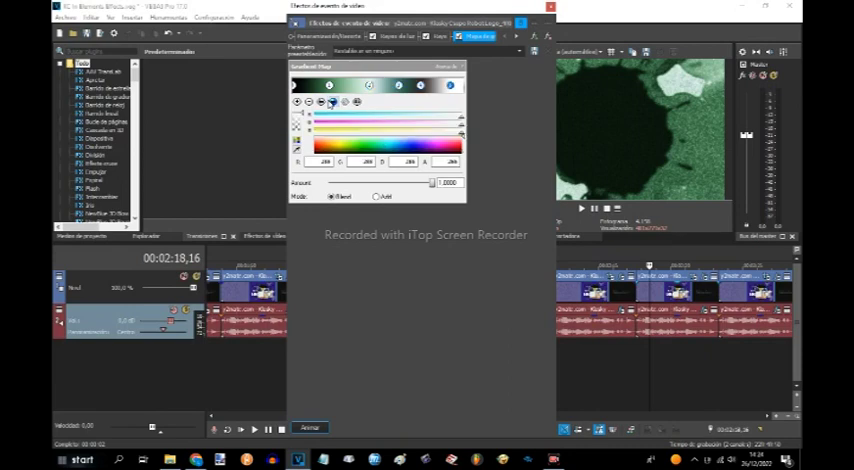
{"action": "left_click", "coordinate": [551, 7]}
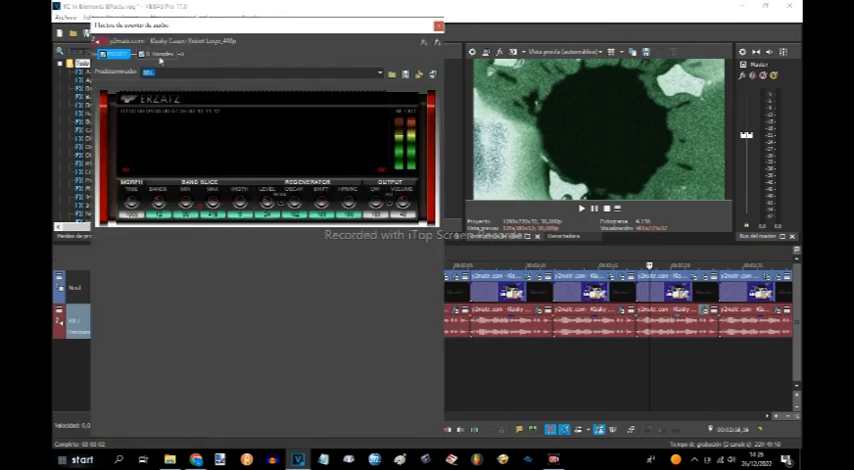
Review the green robot clip's VCX vocoder settings, then close its Audio Event FX.
{"action": "left_click", "coordinate": [165, 54]}
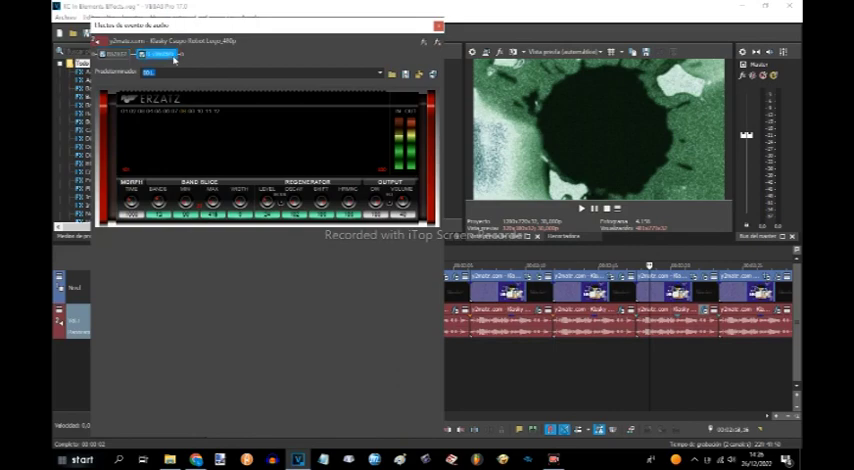
{"action": "left_click", "coordinate": [165, 54]}
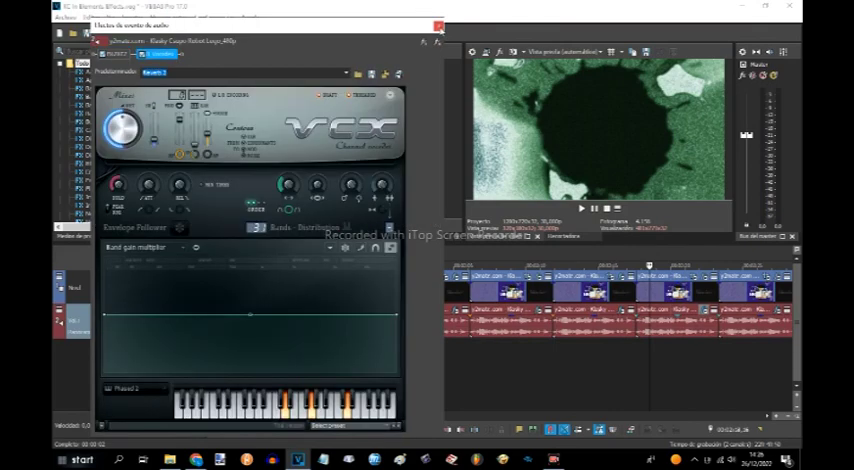
{"action": "left_click", "coordinate": [438, 25]}
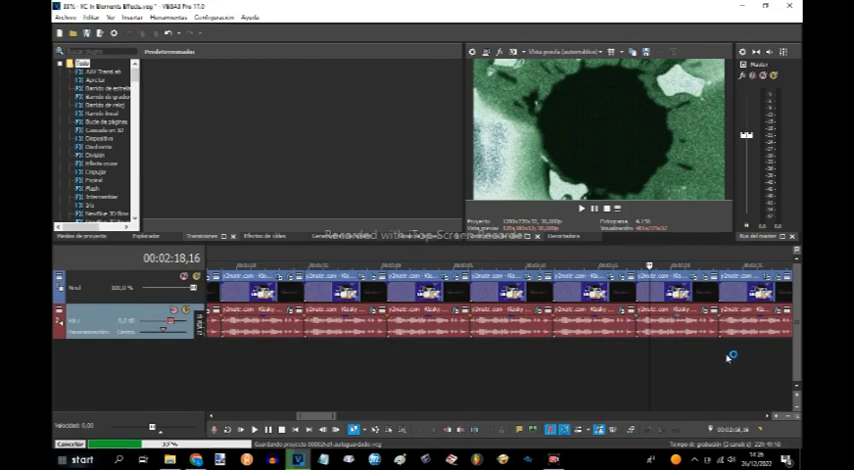
At 2:23,25, apply a different Estallido preset in the clip's video effects.
{"action": "left_click", "coordinate": [726, 355]}
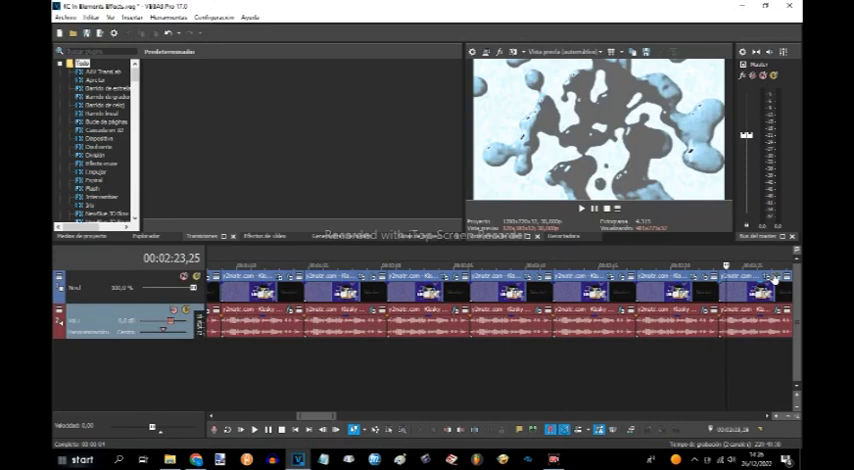
{"action": "left_click", "coordinate": [775, 281]}
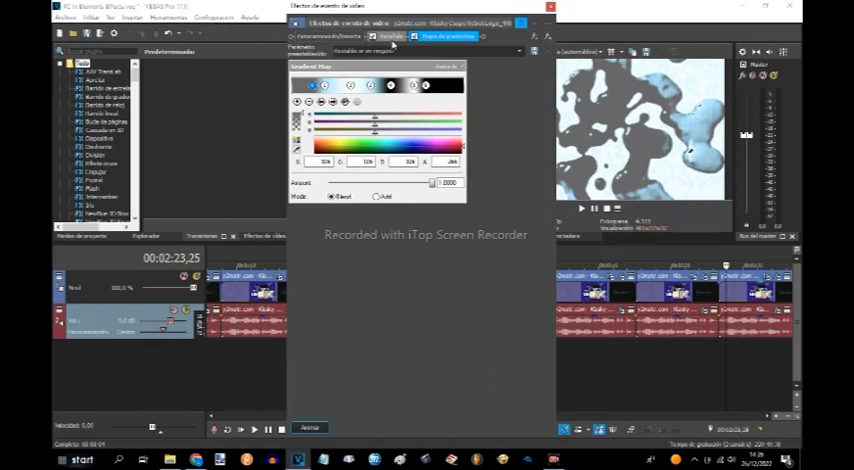
{"action": "left_click", "coordinate": [390, 36]}
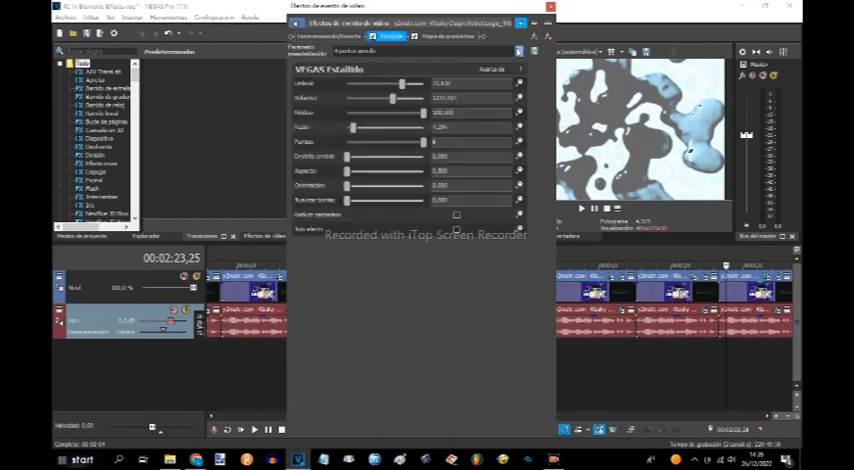
{"action": "left_click", "coordinate": [345, 51]}
{"action": "left_click", "coordinate": [320, 96]}
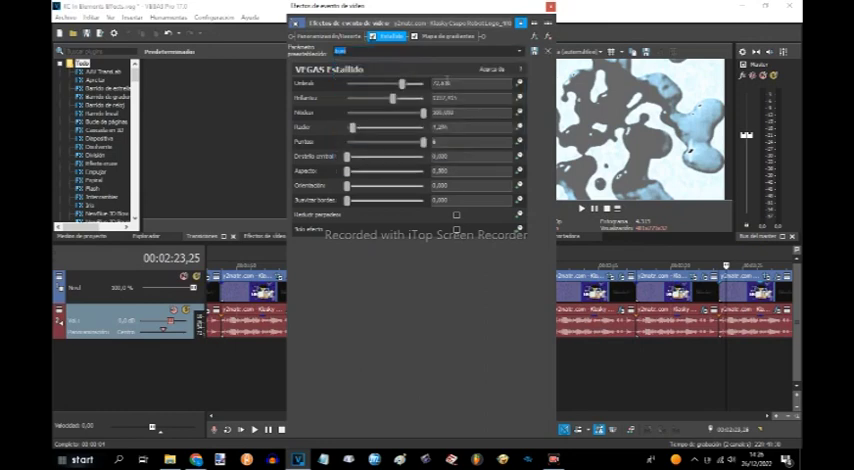
Select the gradient map's cyan, black and rightmost stops, then close the video effects.
{"action": "left_click", "coordinate": [448, 36]}
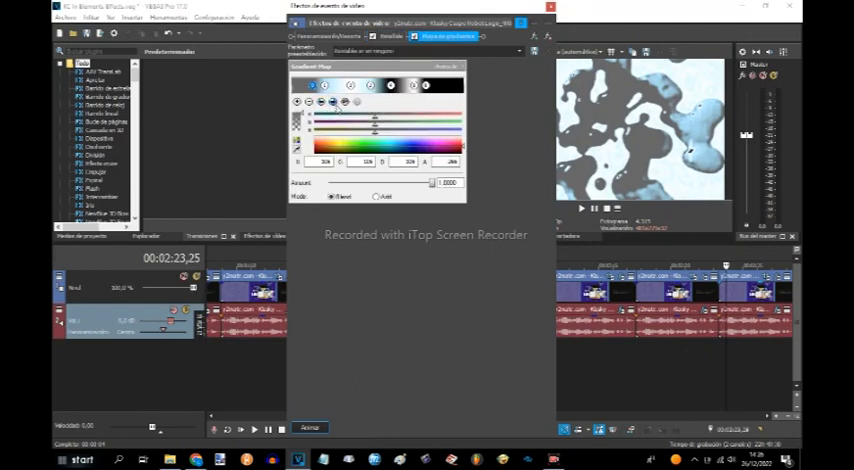
{"action": "left_click", "coordinate": [323, 85]}
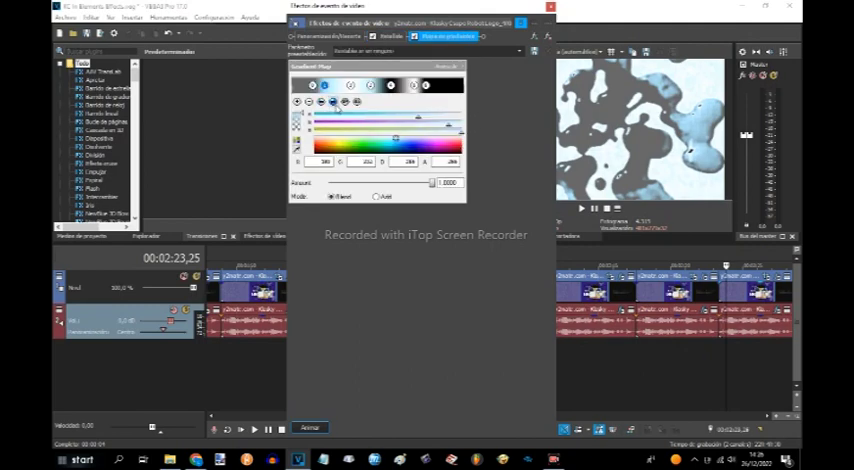
{"action": "left_click", "coordinate": [370, 85]}
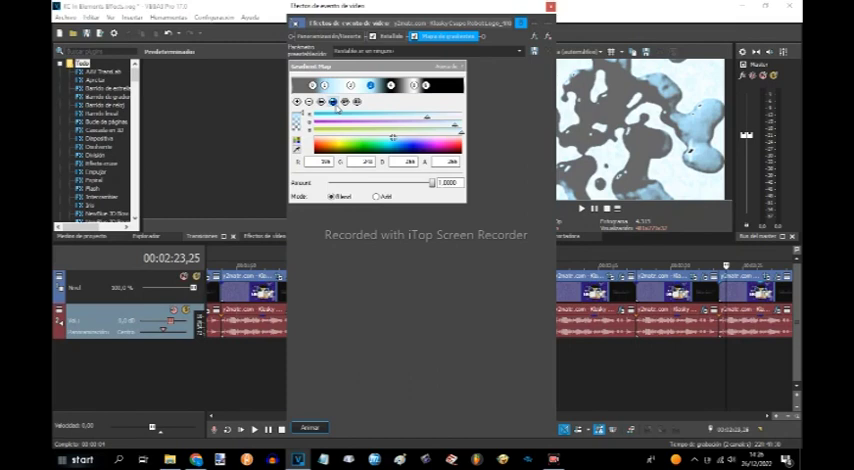
{"action": "left_click", "coordinate": [350, 85]}
{"action": "left_click", "coordinate": [390, 85]}
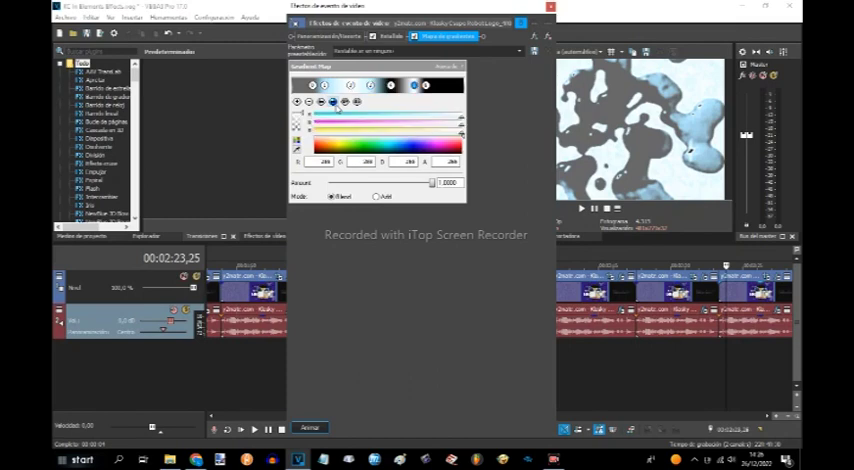
{"action": "left_click", "coordinate": [425, 85]}
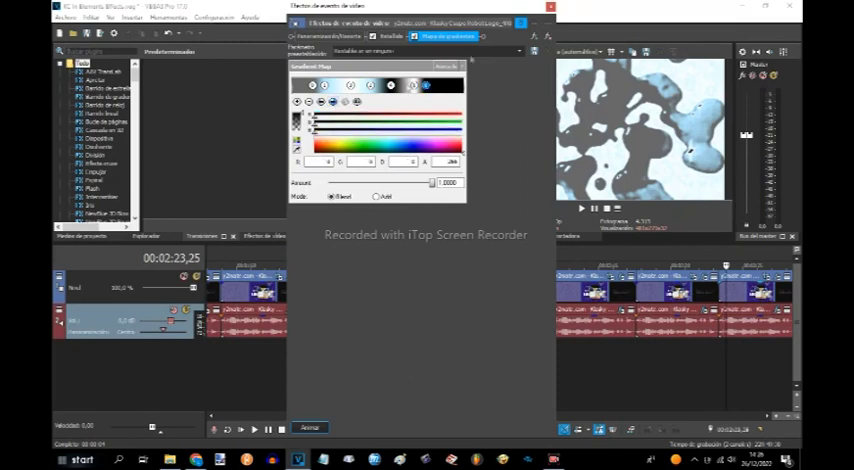
{"action": "left_click", "coordinate": [549, 7]}
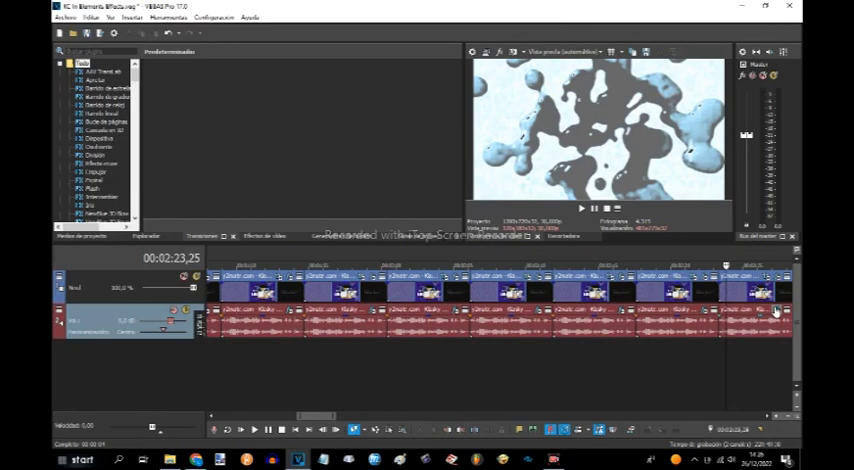
{"action": "double_click", "coordinate": [776, 312]}
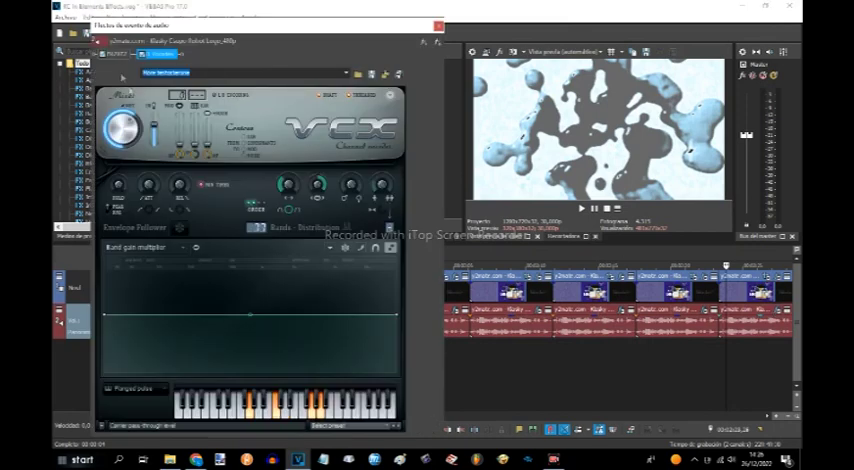
{"action": "left_click", "coordinate": [115, 53]}
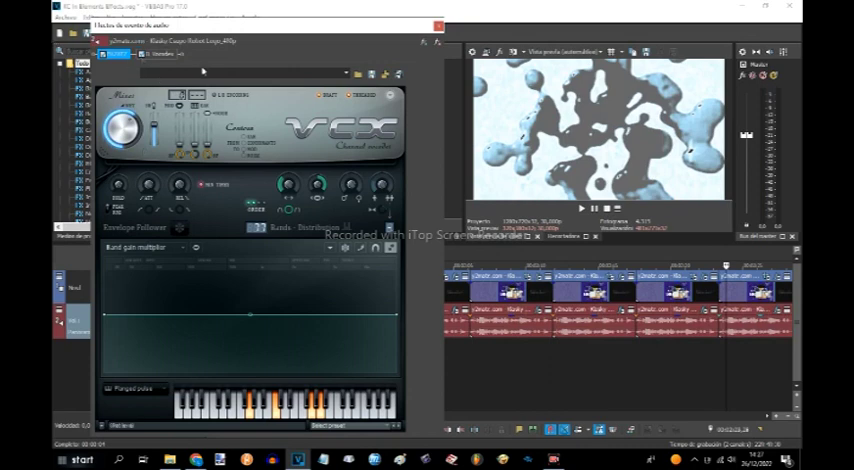
{"action": "left_click", "coordinate": [160, 54]}
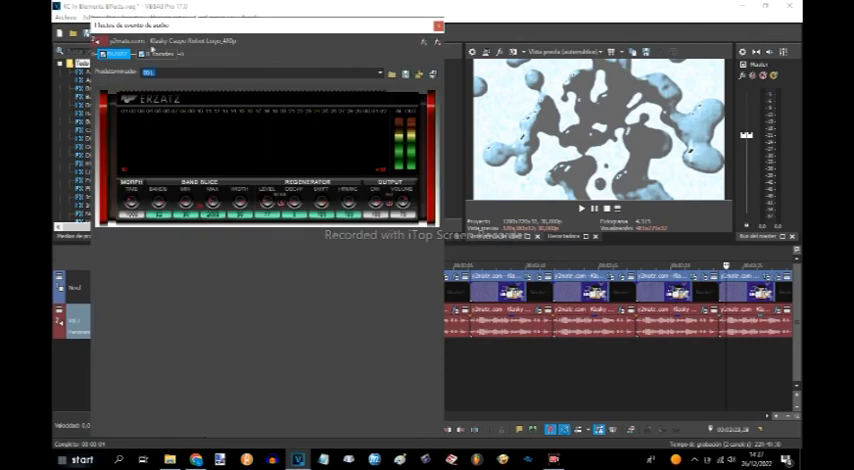
{"action": "left_click", "coordinate": [140, 54]}
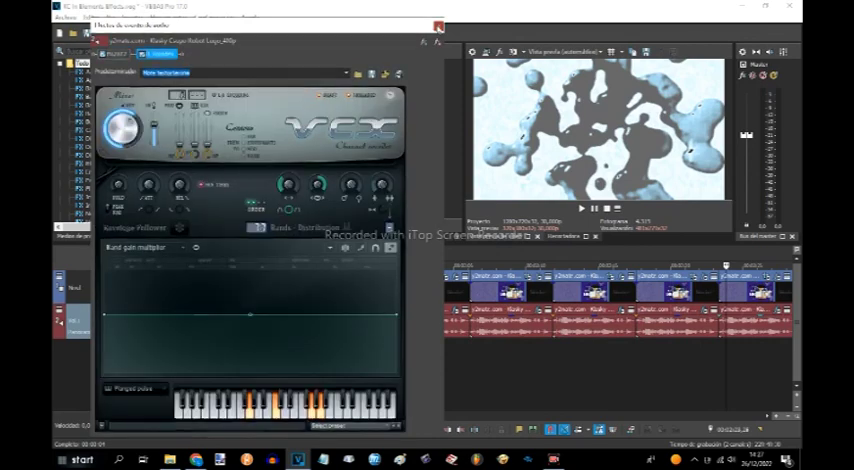
{"action": "left_click", "coordinate": [438, 25]}
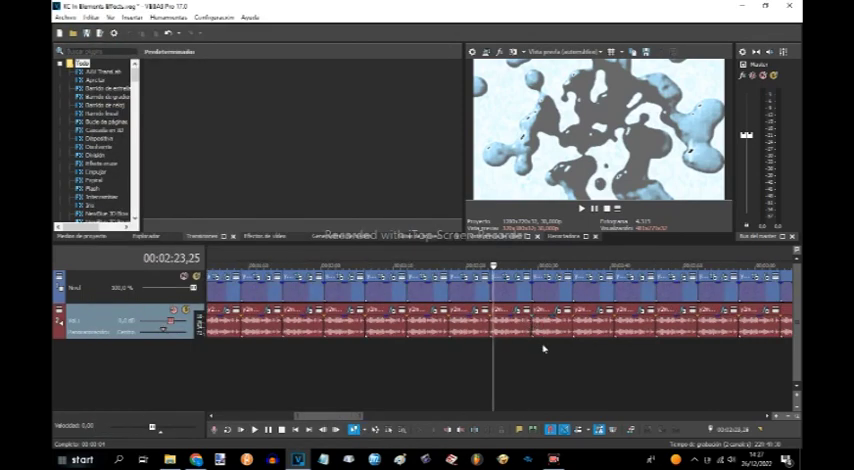
{"action": "scroll", "coordinate": [533, 310], "scroll_direction": "up", "scroll_amount": 3}
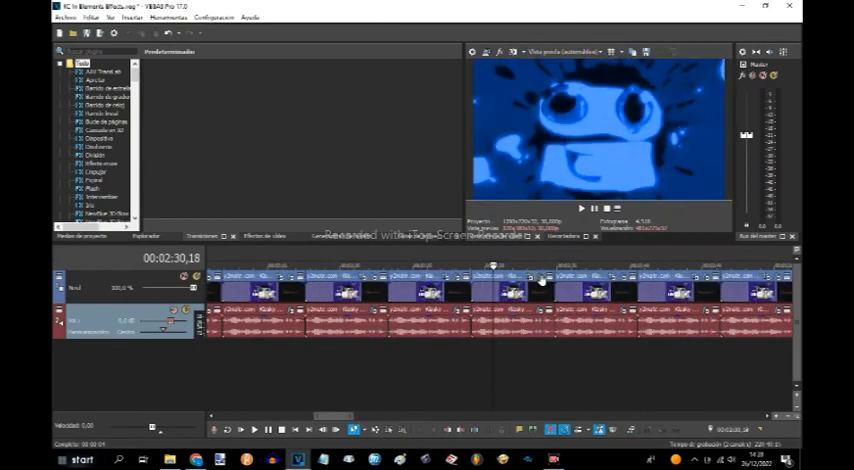
Apply the Cobalt preset to the blue robot clip's glint effect.
{"action": "left_click", "coordinate": [541, 282]}
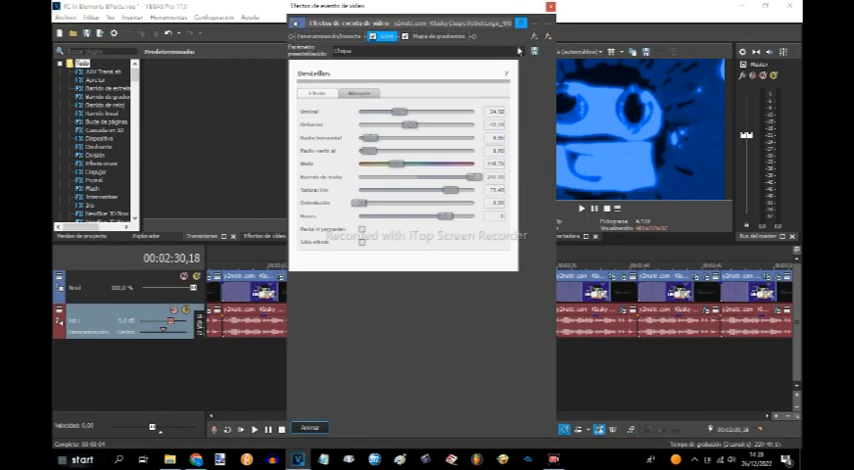
{"action": "left_click", "coordinate": [518, 50]}
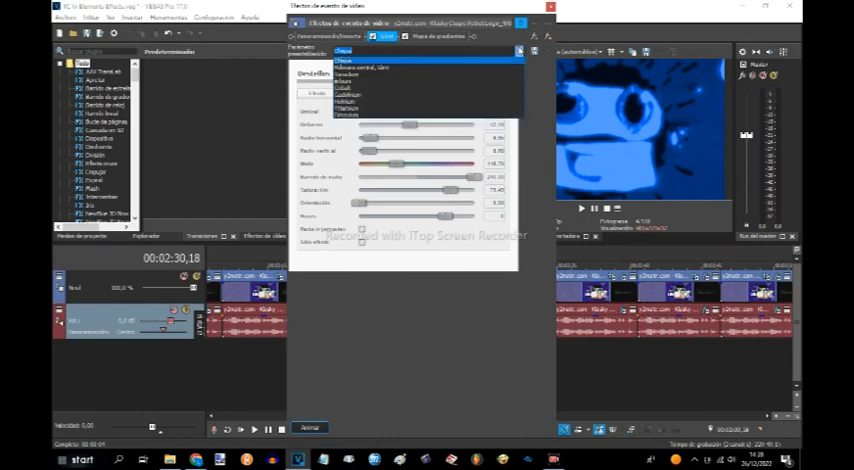
{"action": "left_click", "coordinate": [429, 96]}
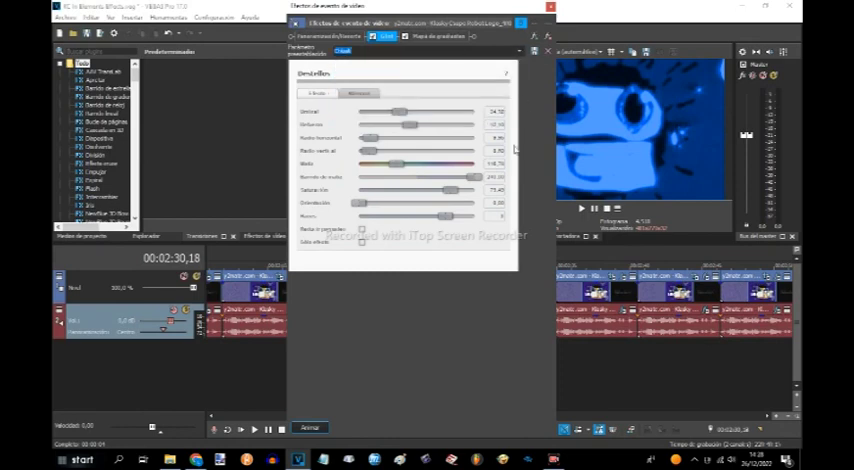
Check the first and middle Gradient Map colour stops, then close the video effects.
{"action": "left_click", "coordinate": [437, 36]}
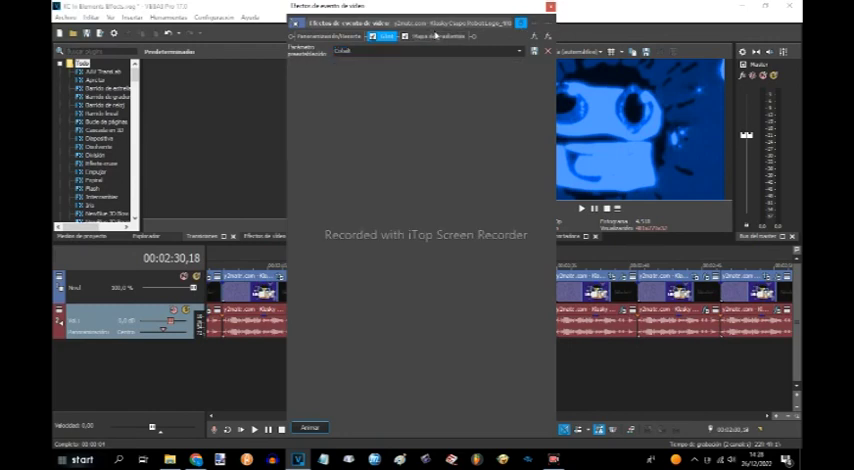
{"action": "left_click", "coordinate": [437, 36]}
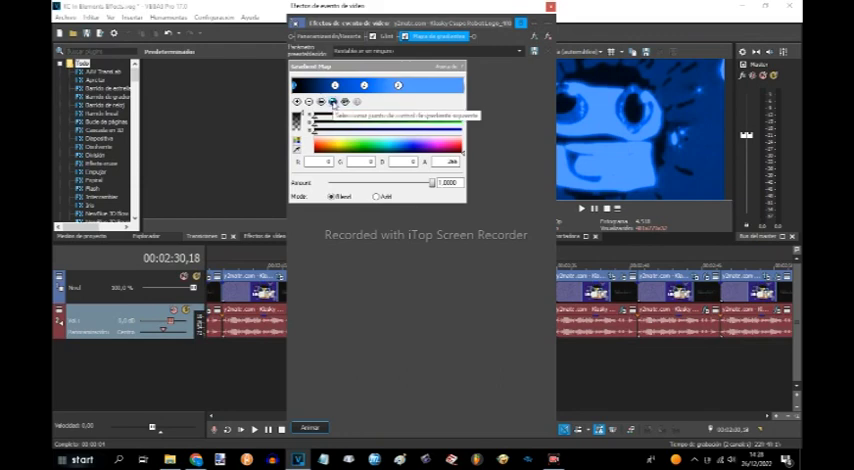
{"action": "left_click", "coordinate": [333, 103]}
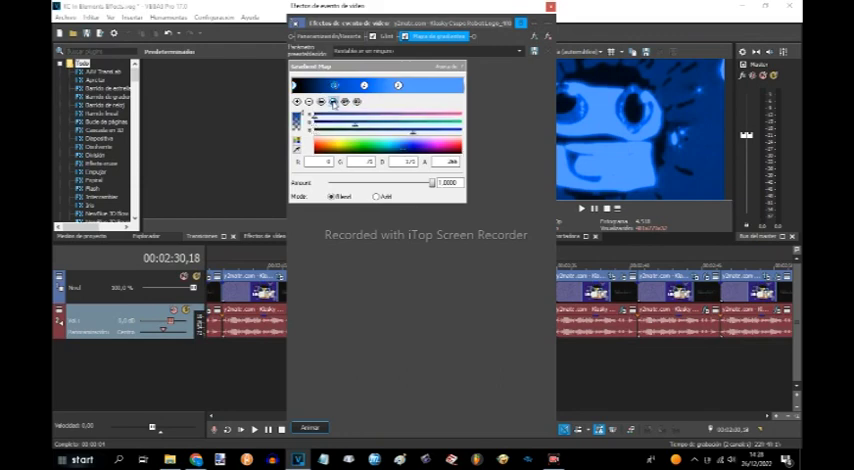
{"action": "left_click", "coordinate": [334, 104]}
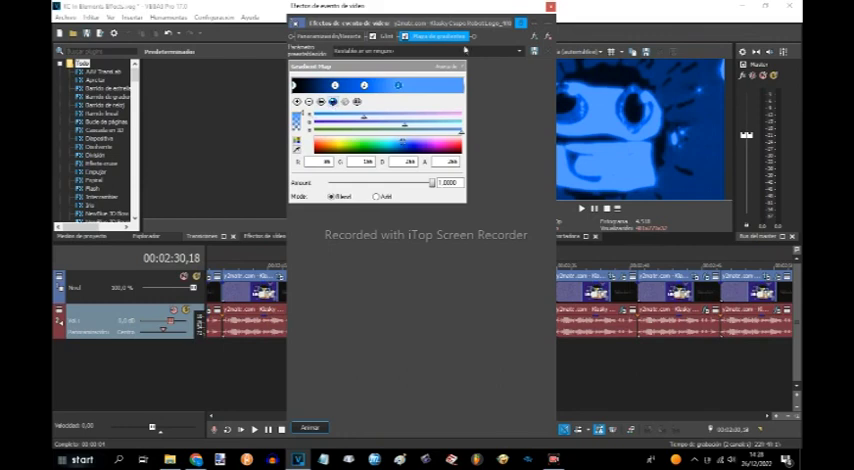
{"action": "left_click", "coordinate": [550, 6]}
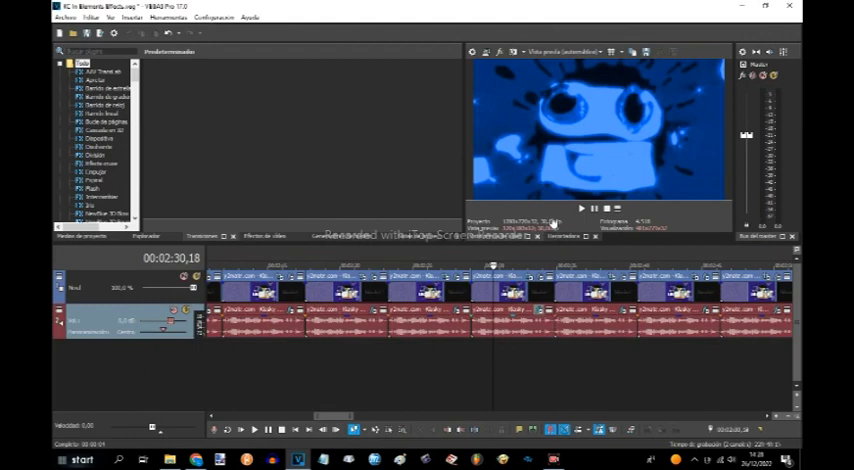
Apply a different Amplitude Modulation preset to the clip's audio.
{"action": "double_click", "coordinate": [555, 225]}
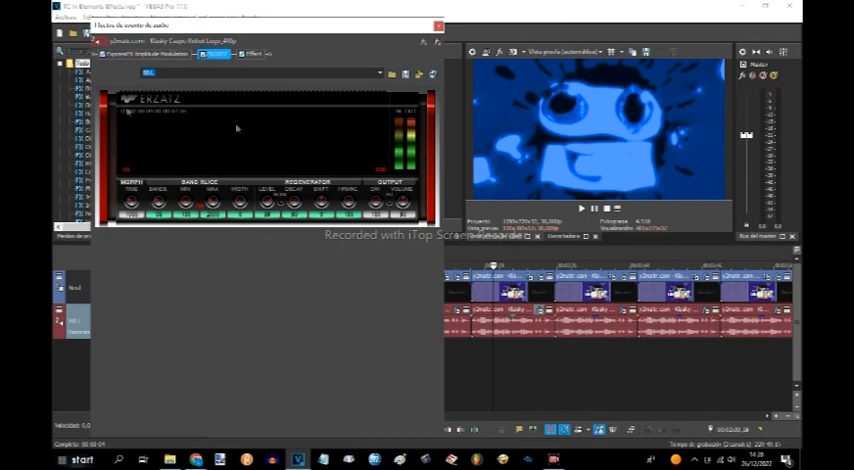
{"action": "left_click", "coordinate": [153, 54]}
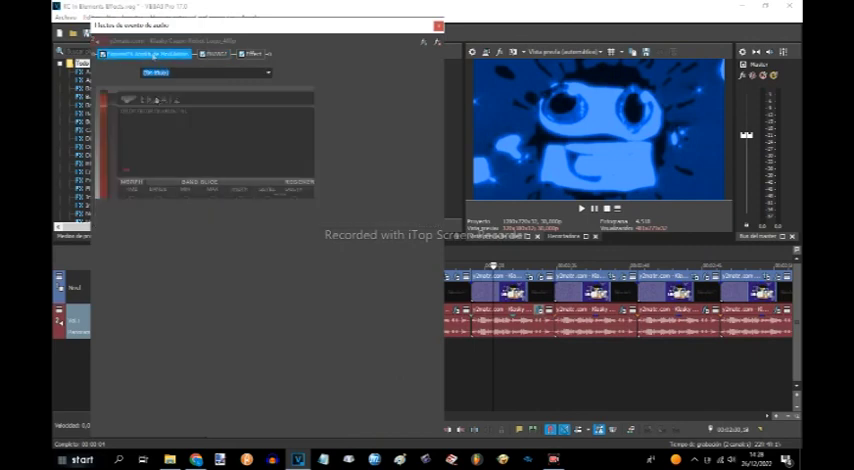
{"action": "left_click", "coordinate": [268, 73]}
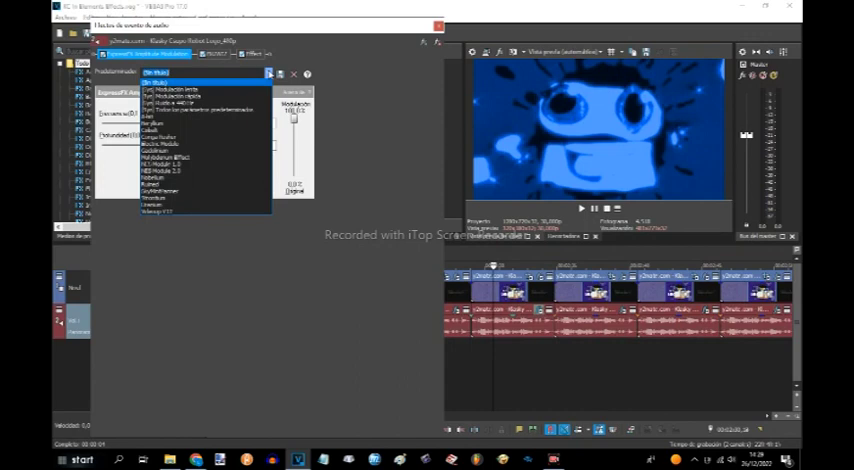
{"action": "left_click", "coordinate": [160, 127]}
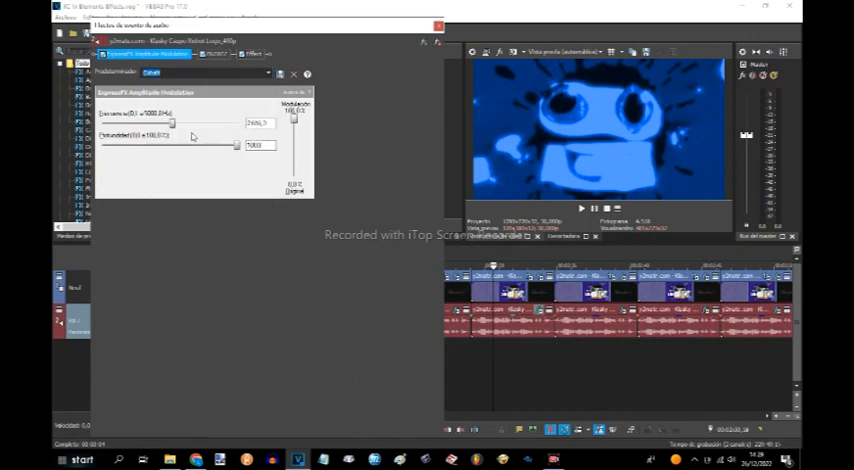
Review the ERZATZ, third and Orange Vocoder plugins, then close the audio effects.
{"action": "left_click", "coordinate": [215, 54]}
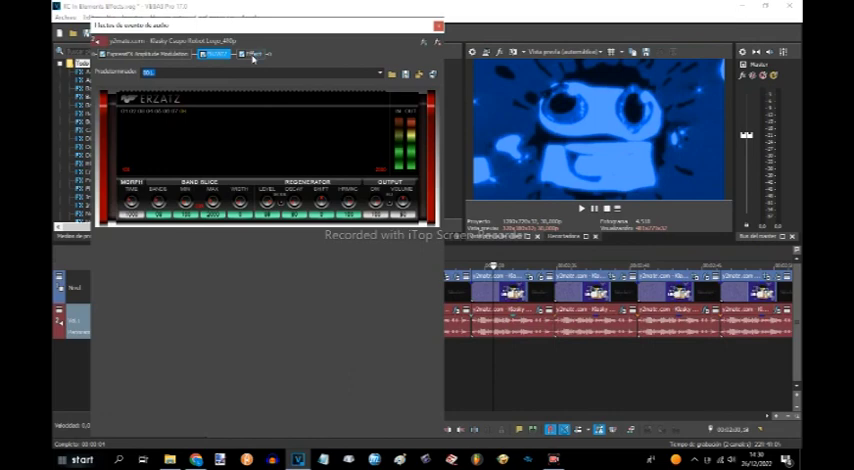
{"action": "left_click", "coordinate": [252, 54]}
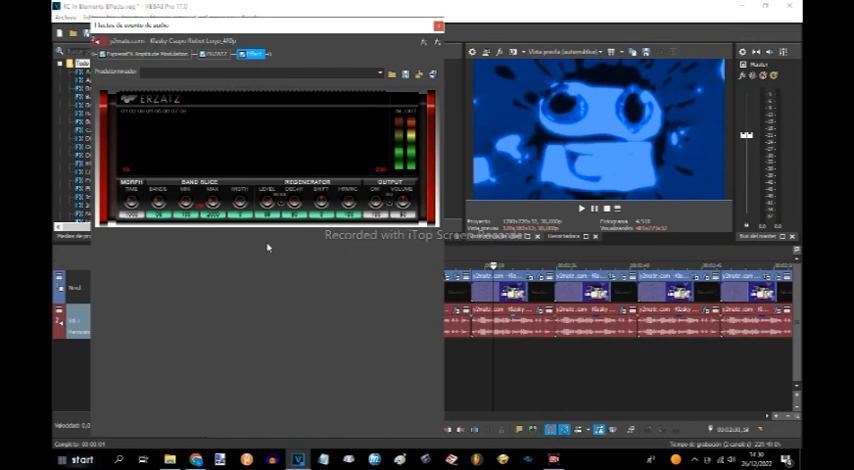
{"action": "left_click", "coordinate": [230, 52]}
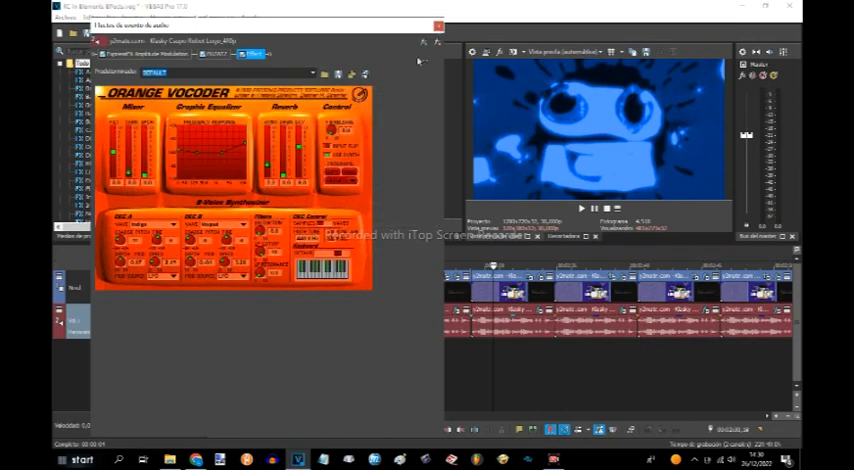
{"action": "left_click", "coordinate": [438, 25]}
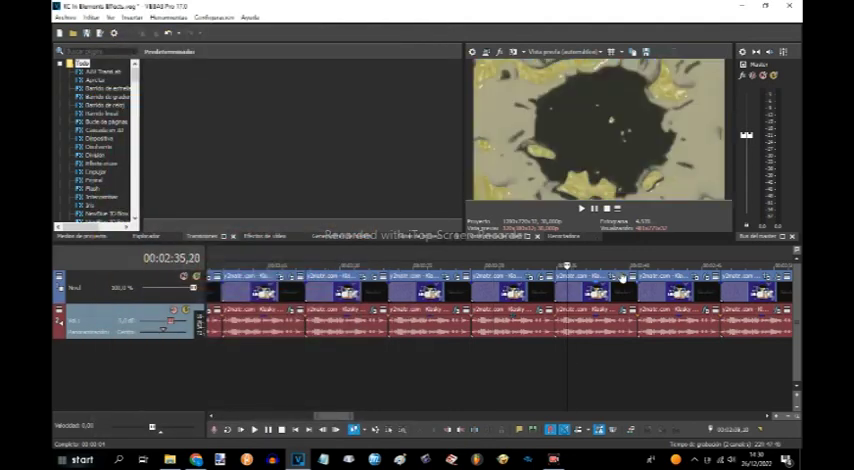
Step through the next clip's gradient map stops to the rightmost one.
{"action": "left_click", "coordinate": [622, 277]}
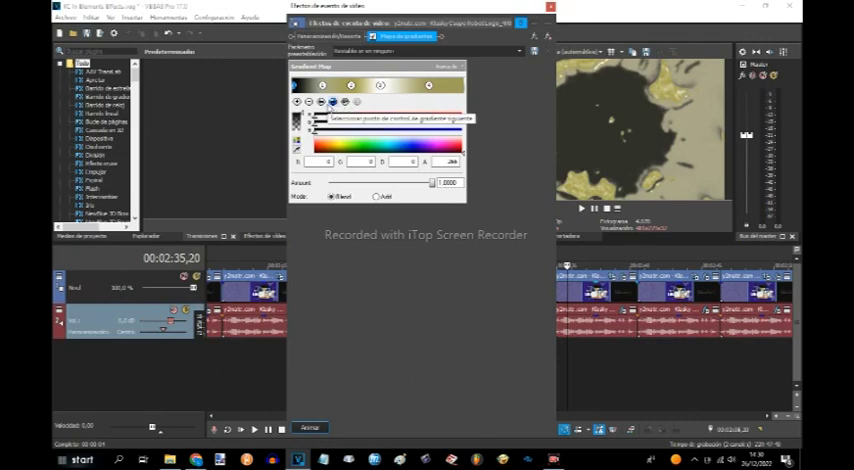
{"action": "left_click", "coordinate": [332, 102]}
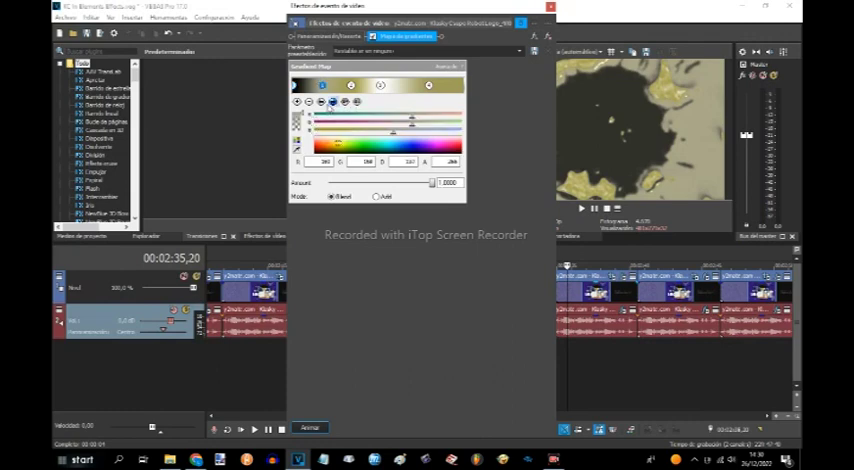
{"action": "left_click", "coordinate": [332, 102]}
{"action": "left_click", "coordinate": [332, 102]}
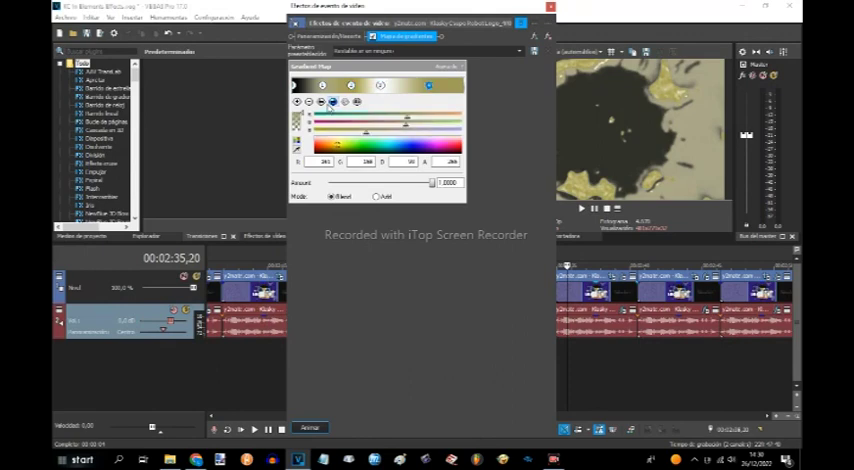
Close the video effects, then open and close the clip's vocoder audio effects.
{"action": "left_click", "coordinate": [550, 6]}
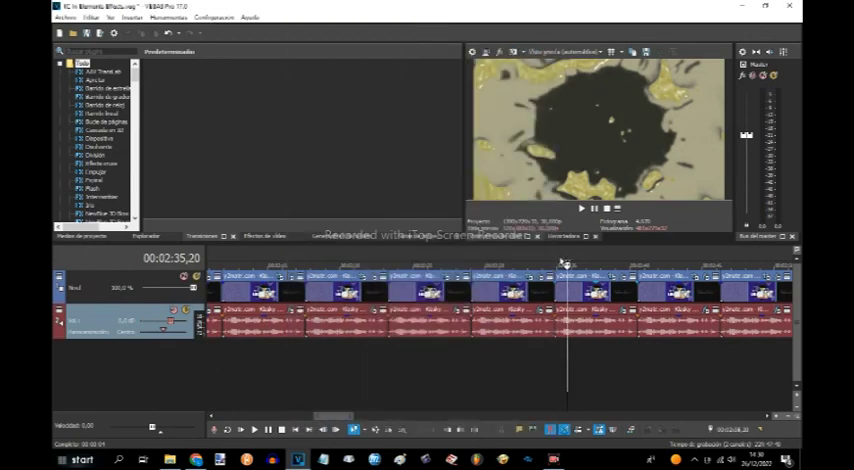
{"action": "double_click", "coordinate": [628, 312]}
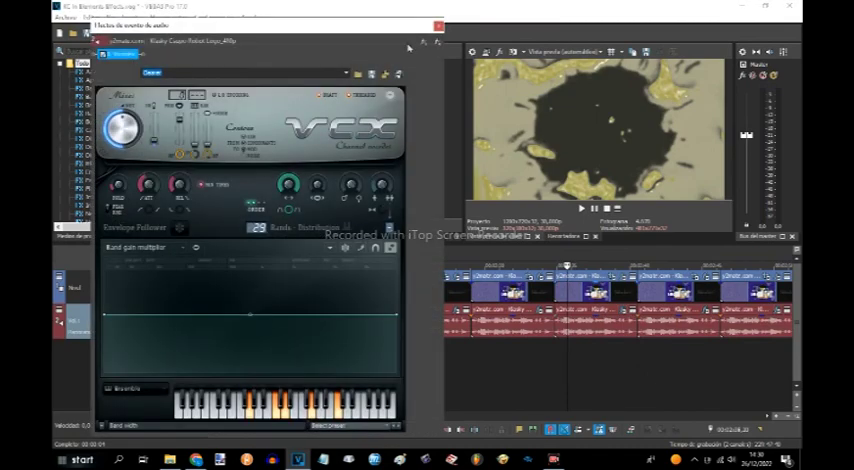
{"action": "left_click", "coordinate": [438, 27]}
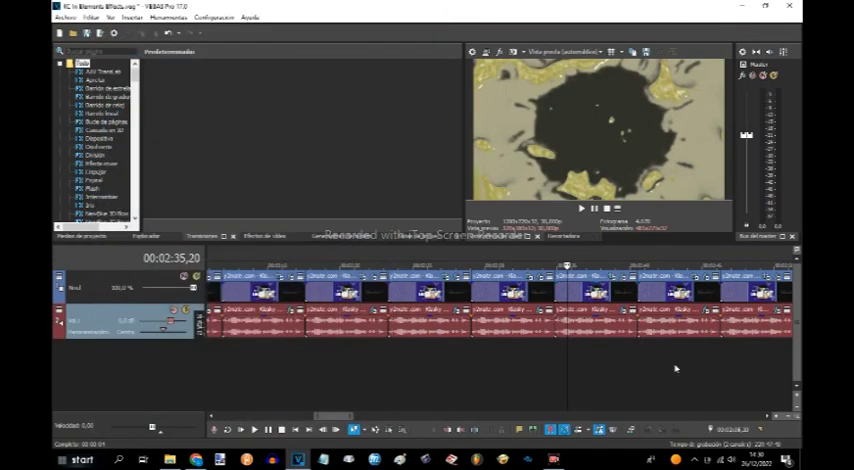
Make the rightmost gradient map colour white on the clip at 00:02:43.
{"action": "left_click", "coordinate": [675, 265]}
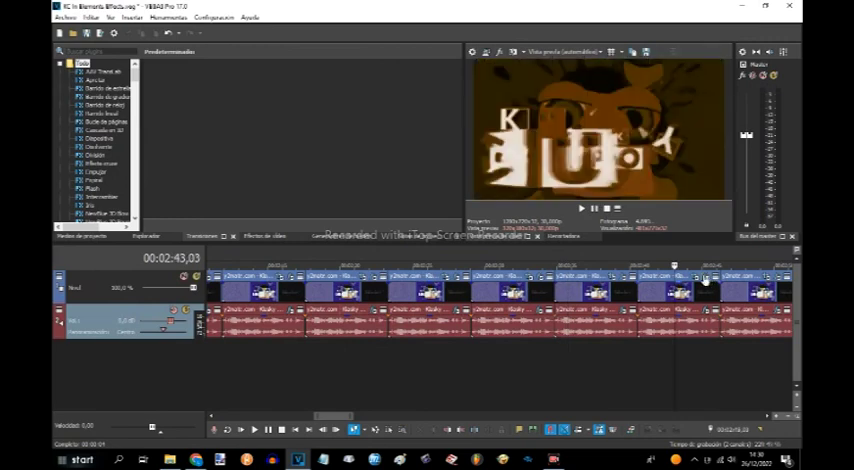
{"action": "left_click", "coordinate": [705, 281]}
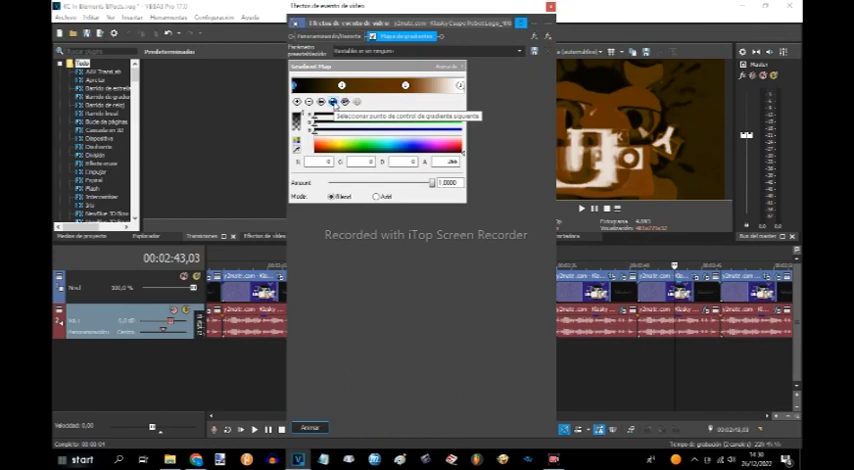
{"action": "left_click", "coordinate": [341, 85]}
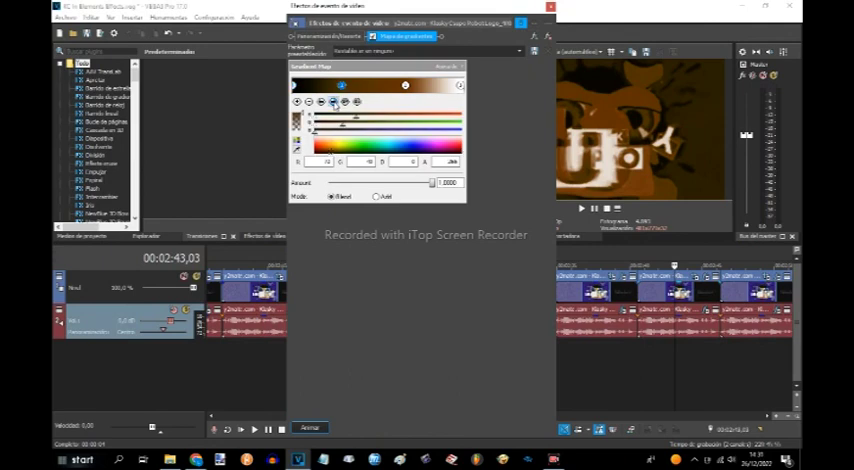
{"action": "left_click", "coordinate": [404, 85]}
{"action": "left_click", "coordinate": [332, 104]}
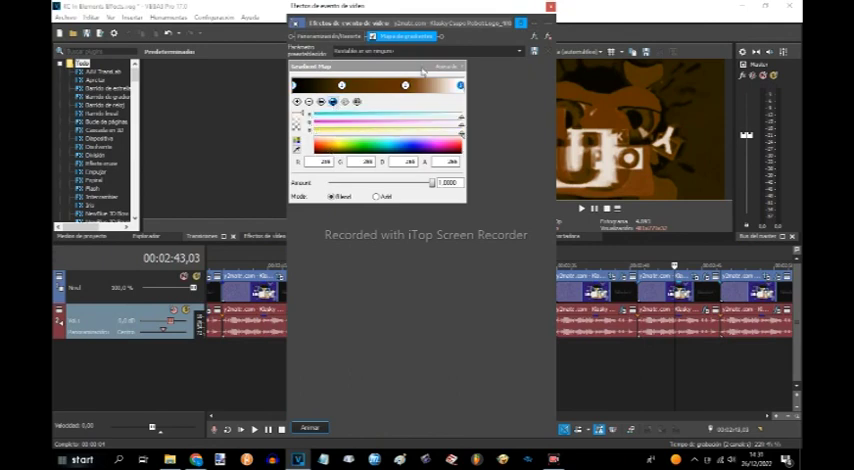
Close the video effects, then review and close the clip's VCX vocoder.
{"action": "left_click", "coordinate": [552, 7]}
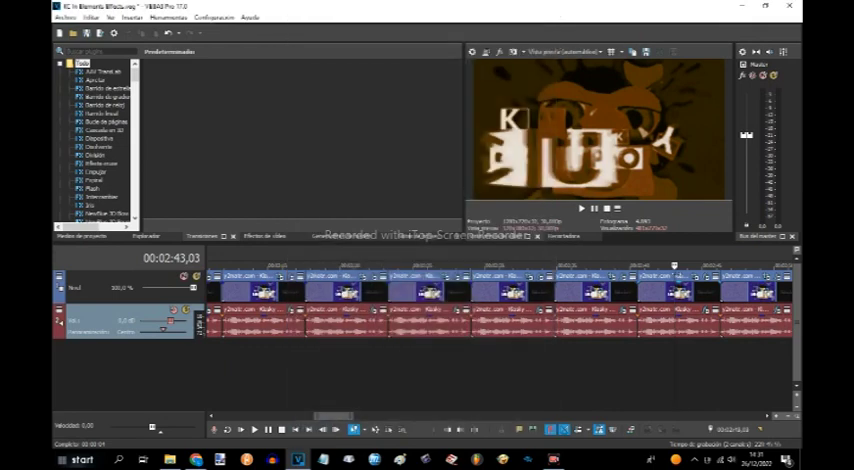
{"action": "left_click", "coordinate": [706, 313]}
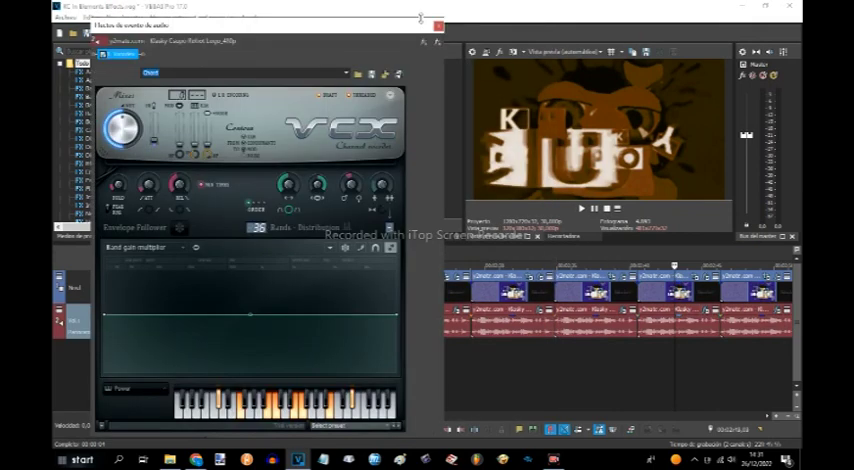
{"action": "left_click", "coordinate": [437, 26]}
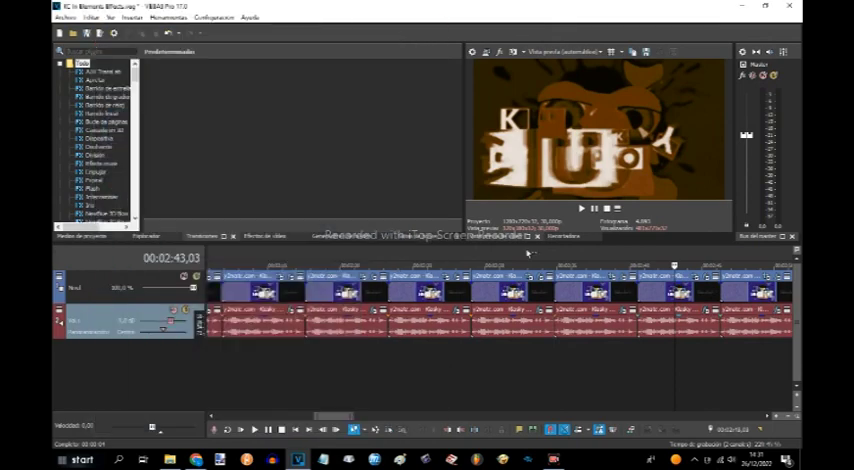
{"action": "left_click", "coordinate": [560, 290]}
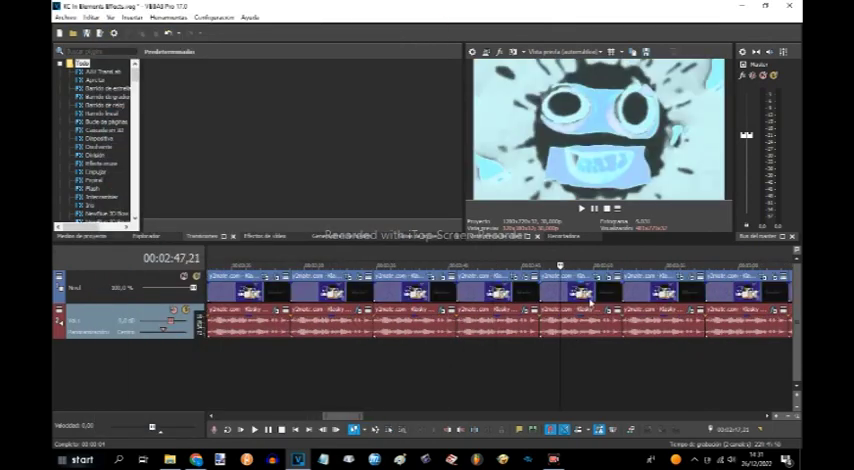
{"action": "left_click", "coordinate": [610, 280]}
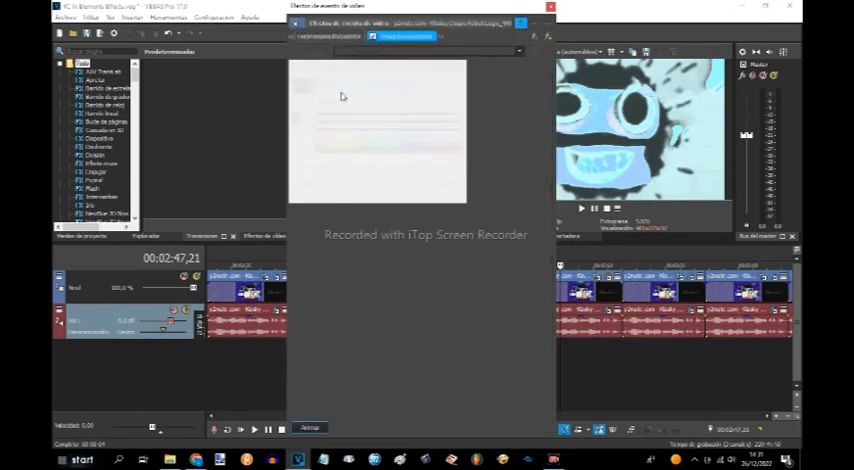
{"action": "left_click", "coordinate": [326, 85]}
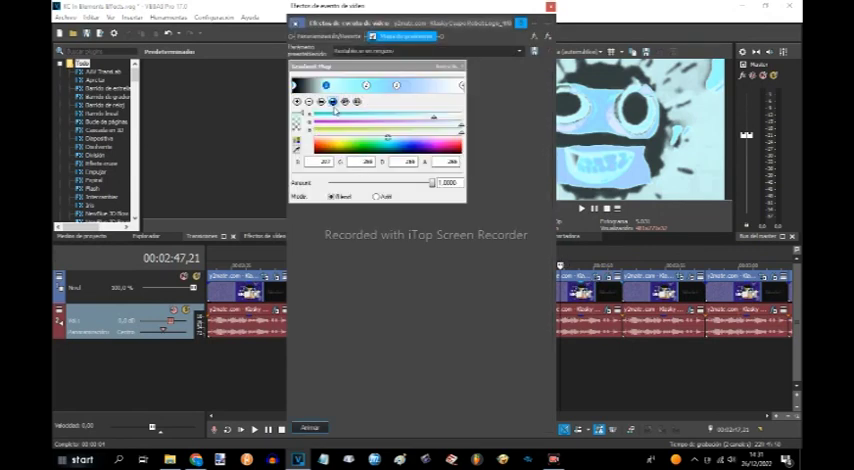
{"action": "left_click", "coordinate": [366, 85]}
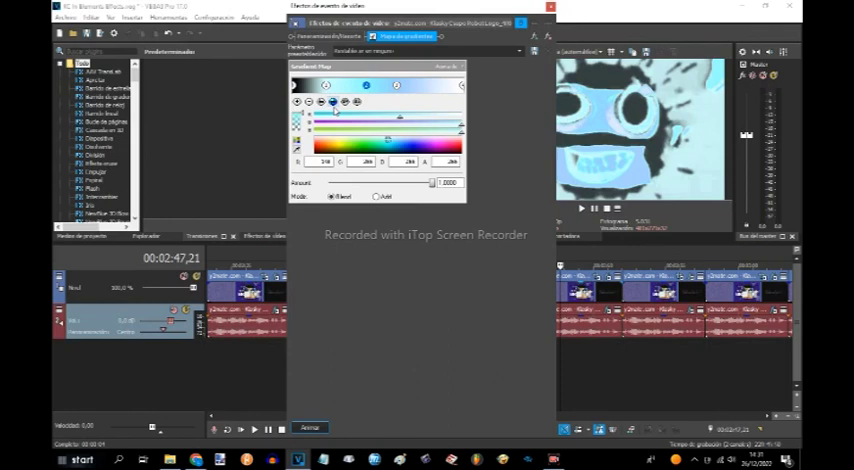
{"action": "left_click", "coordinate": [396, 85]}
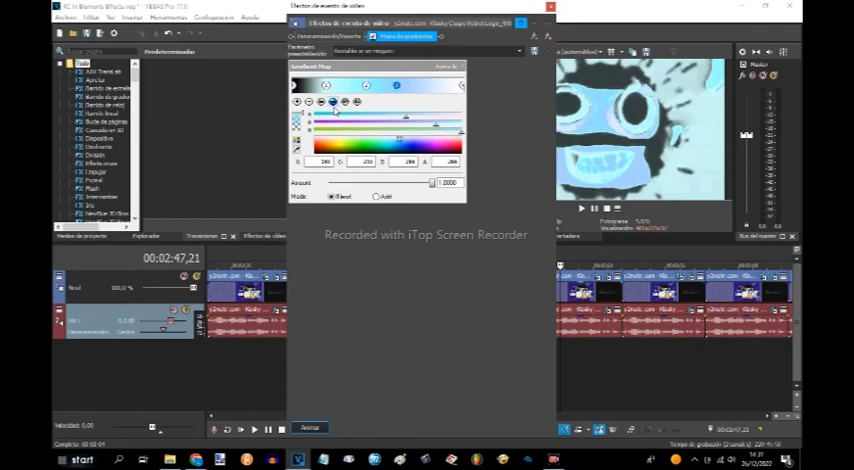
{"action": "left_click", "coordinate": [460, 85]}
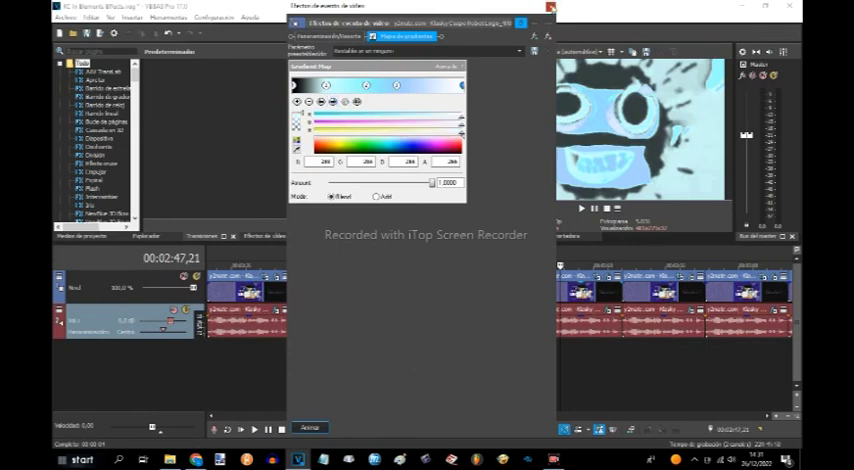
{"action": "left_click", "coordinate": [550, 8]}
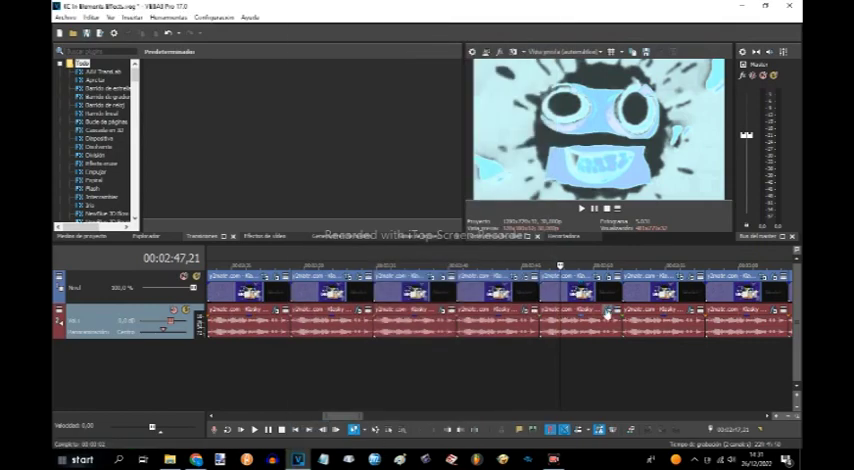
{"action": "left_click", "coordinate": [607, 315]}
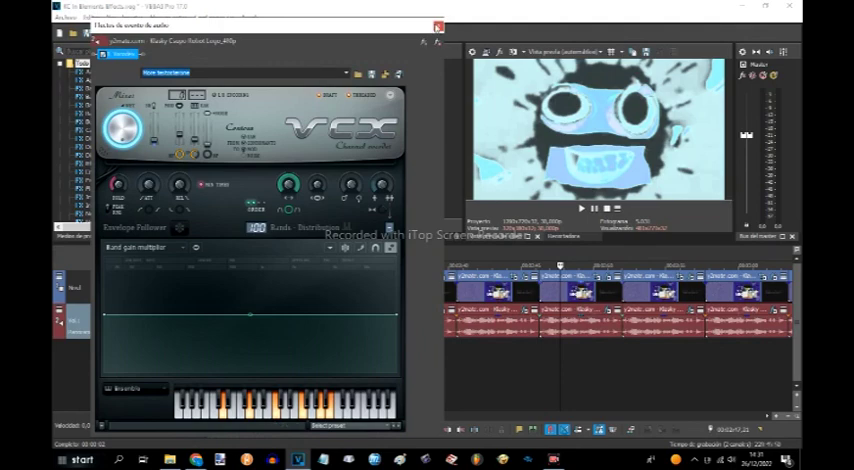
{"action": "left_click", "coordinate": [437, 27]}
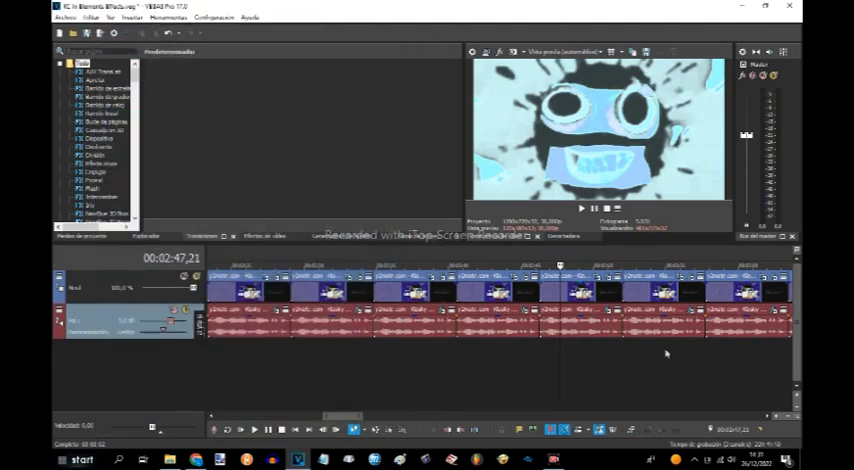
{"action": "left_click", "coordinate": [665, 268]}
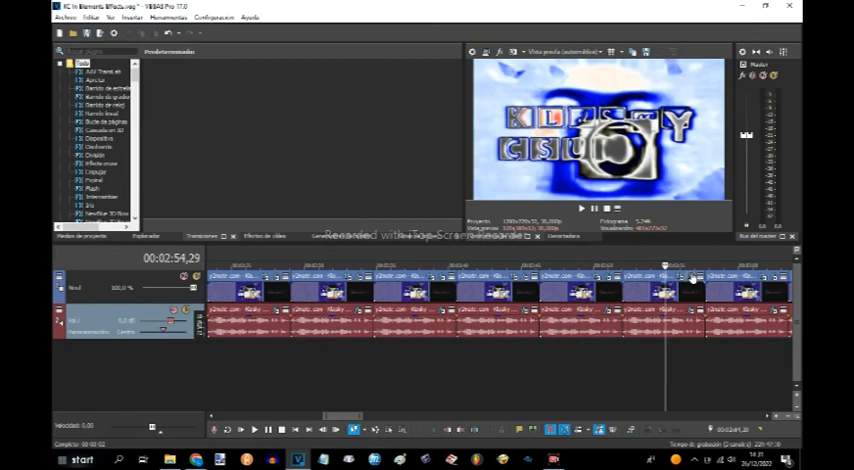
Select the blue clip's Light Rays preset name for replacement.
{"action": "left_click", "coordinate": [693, 279]}
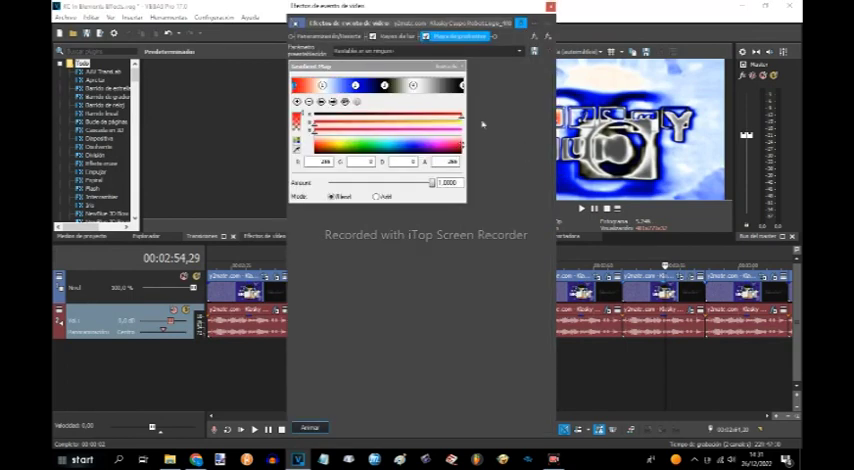
{"action": "left_click", "coordinate": [393, 36]}
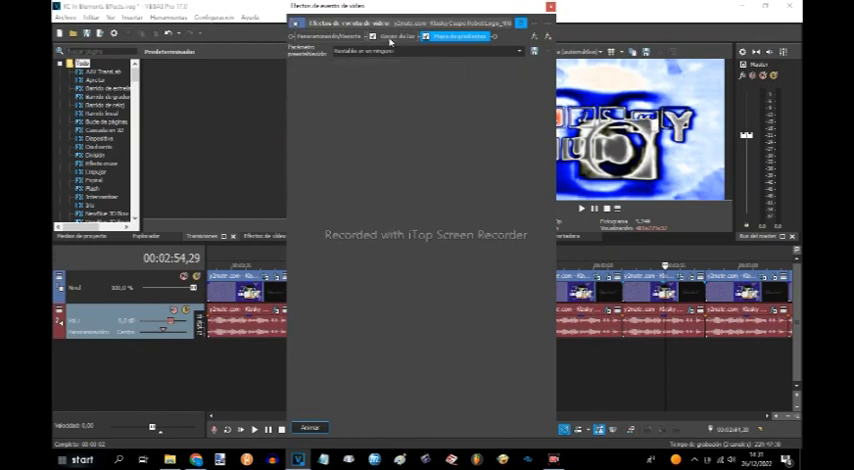
{"action": "left_click", "coordinate": [410, 49]}
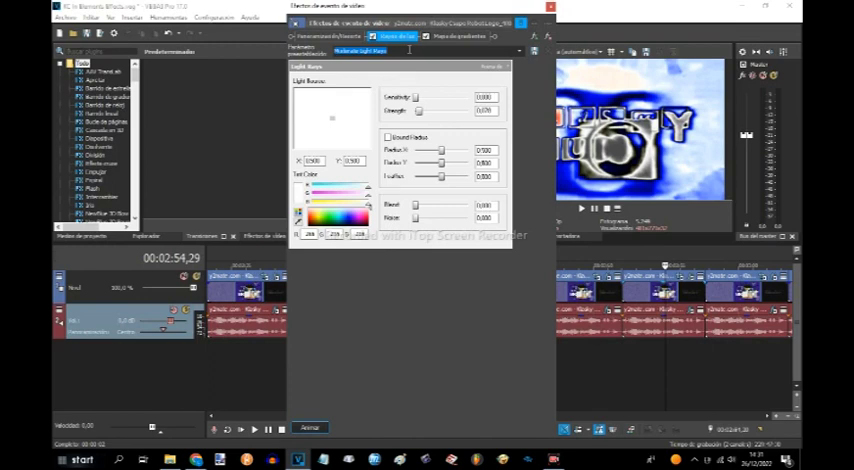
{"action": "type", "text": "d"}
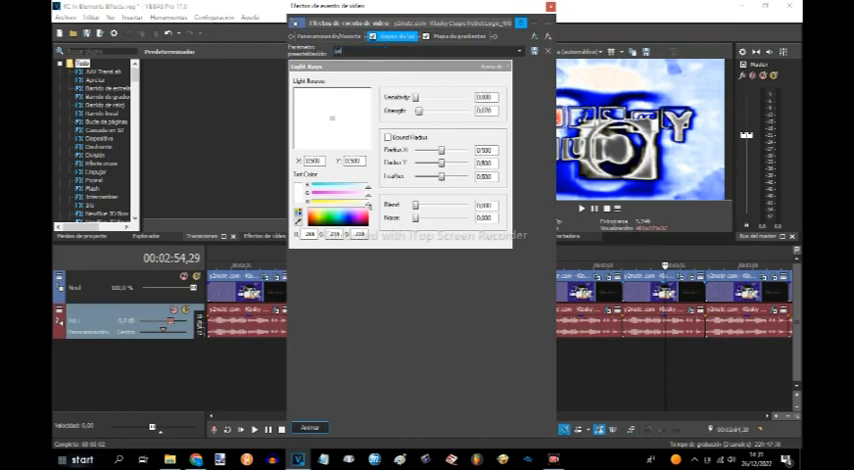
{"action": "type", "text": "efault"}
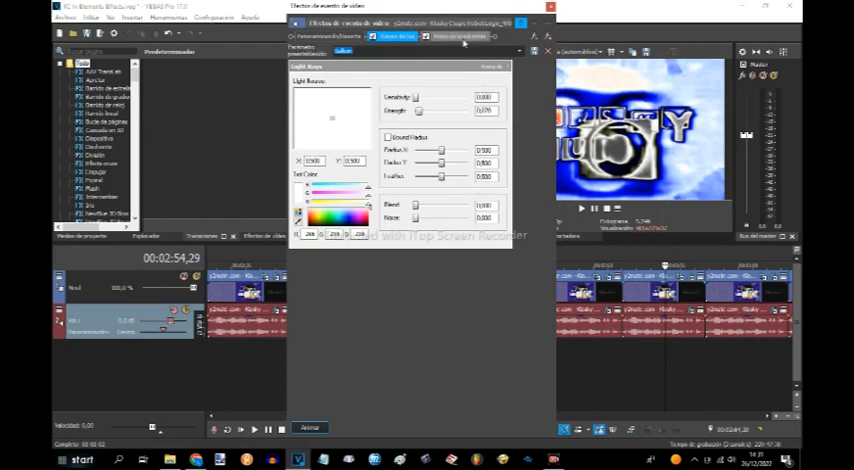
Recolour gradient map points, including white and black, then move to the clip at 00:02:59.
{"action": "left_click", "coordinate": [463, 37]}
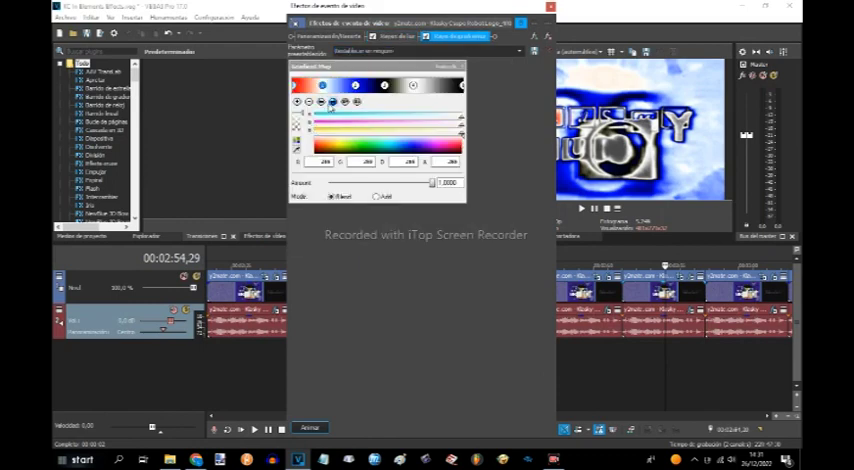
{"action": "left_click", "coordinate": [331, 103]}
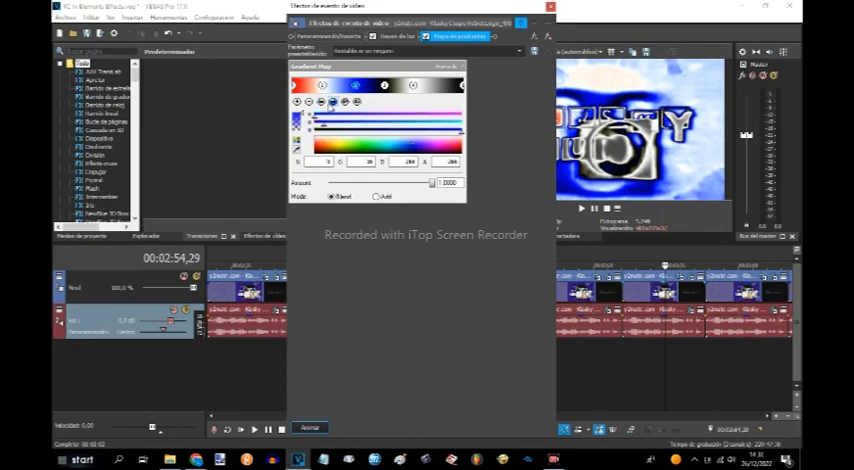
{"action": "left_click", "coordinate": [331, 103]}
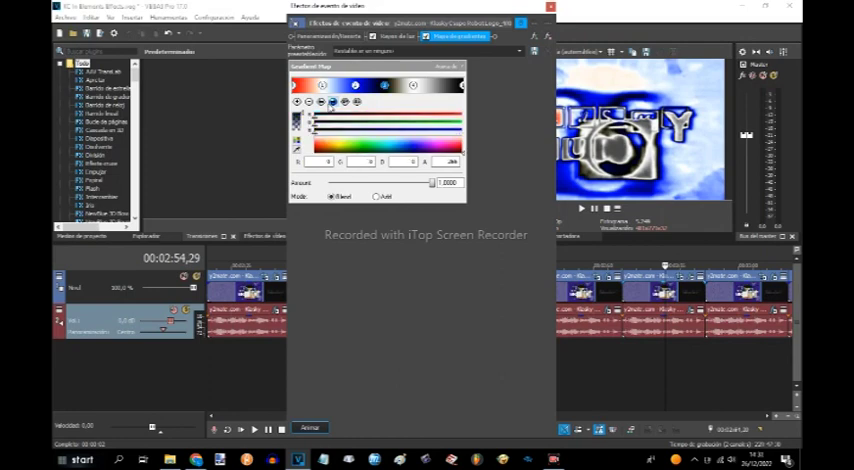
{"action": "left_click", "coordinate": [331, 103]}
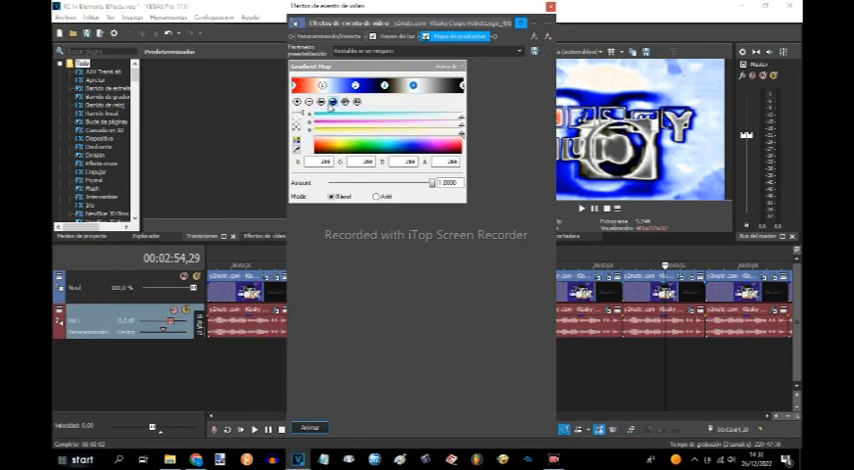
{"action": "left_click", "coordinate": [331, 103]}
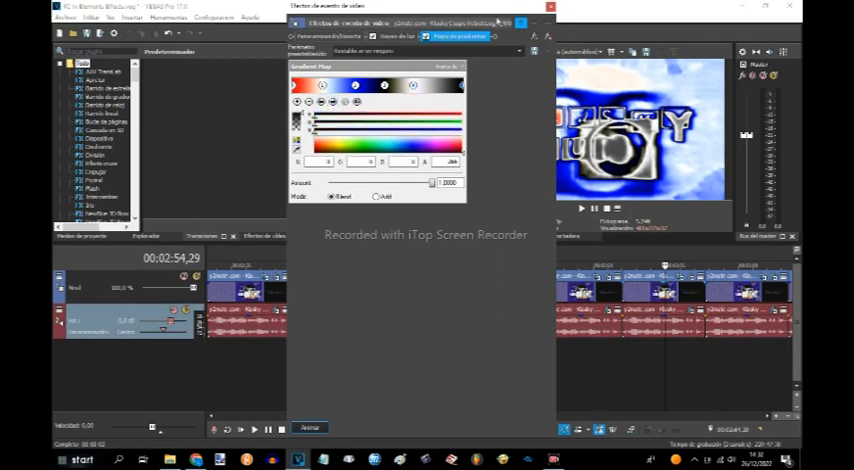
{"action": "left_click", "coordinate": [550, 7]}
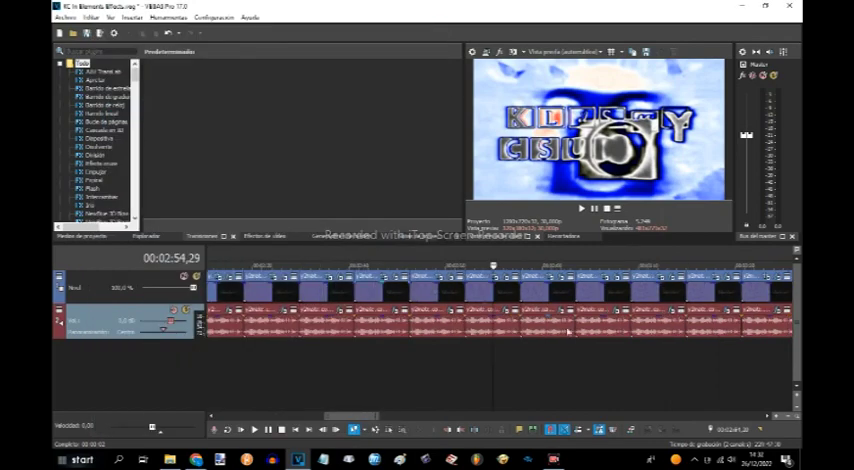
{"action": "left_click", "coordinate": [493, 356]}
{"action": "key", "text": "ctrl+v"}
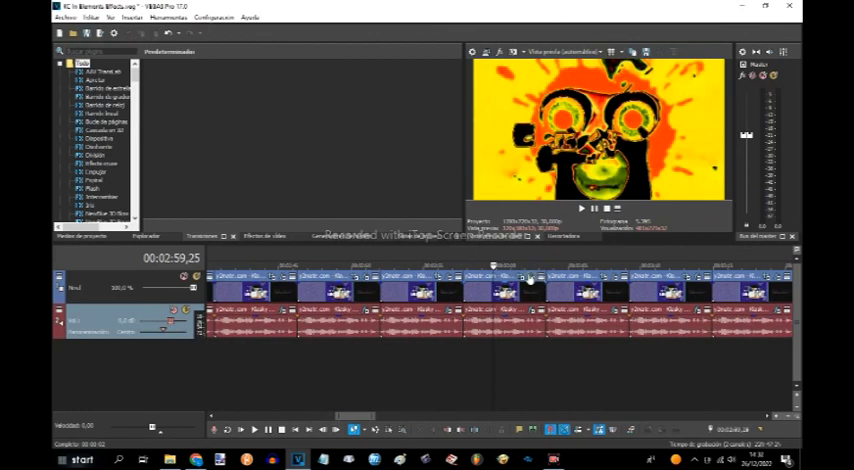
Review the glow settings in the yellow clip's video effects.
{"action": "left_click", "coordinate": [530, 280]}
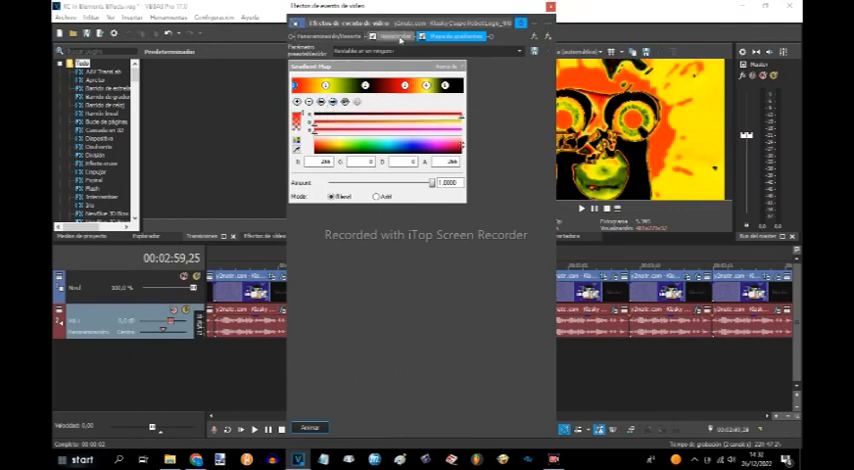
{"action": "left_click", "coordinate": [400, 39]}
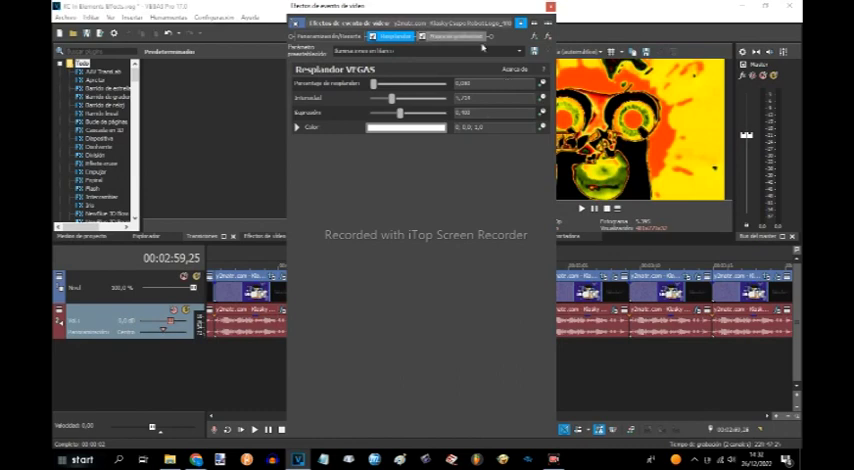
{"action": "type", "text": "Vertical"}
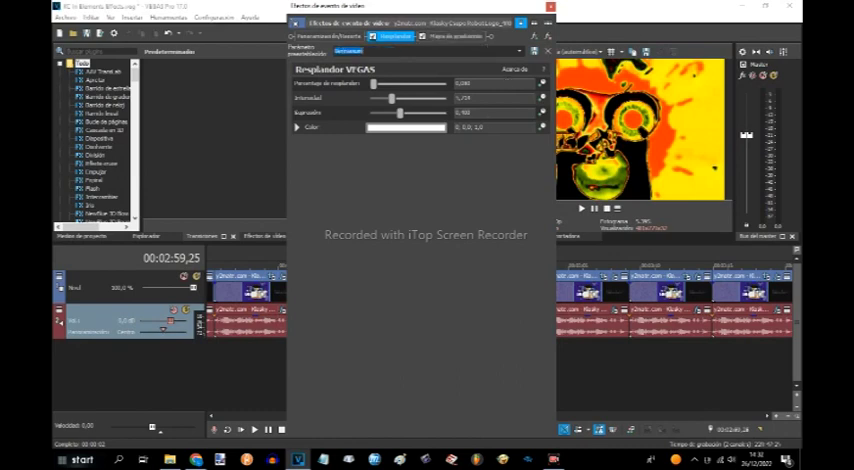
Check the yellow, red and black gradient colours, close the effects, and go to 03:06.
{"action": "left_click", "coordinate": [455, 36]}
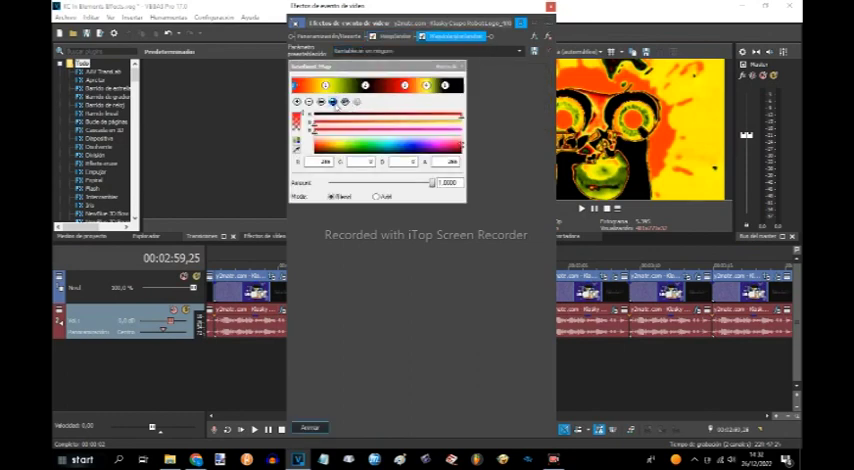
{"action": "left_click", "coordinate": [337, 110]}
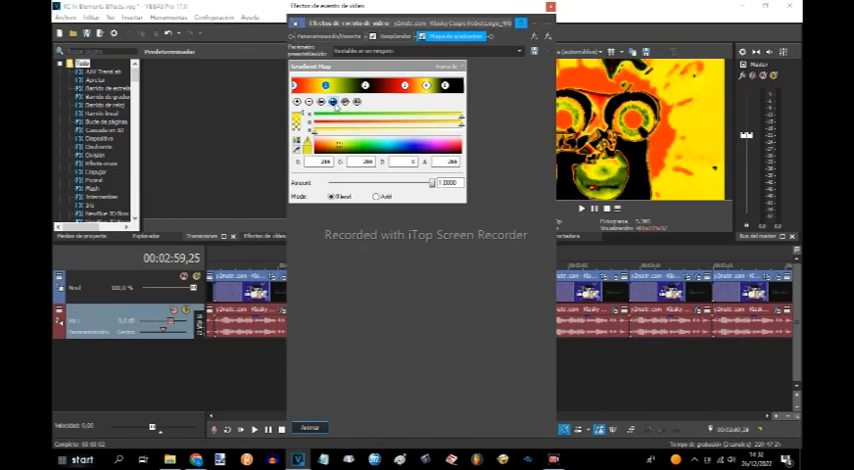
{"action": "left_click", "coordinate": [296, 118]}
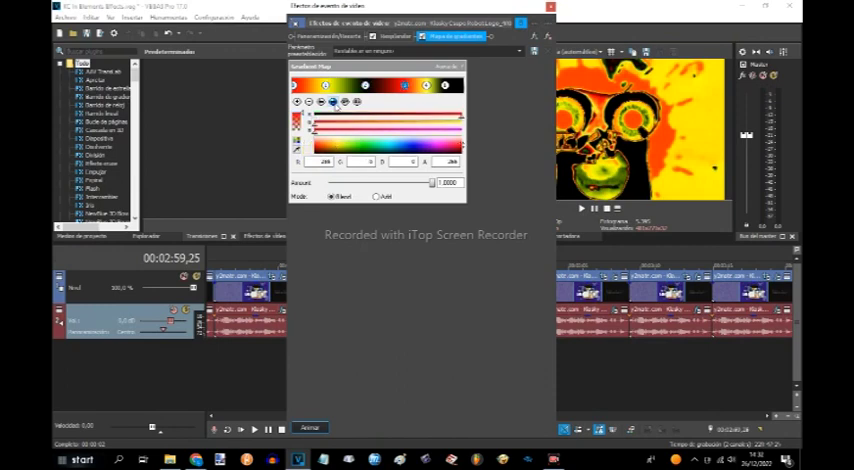
{"action": "left_click", "coordinate": [296, 112]}
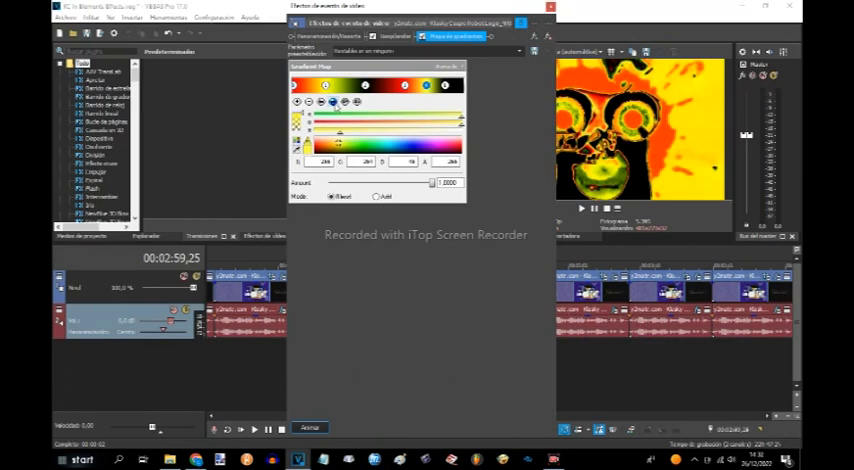
{"action": "left_click", "coordinate": [445, 85]}
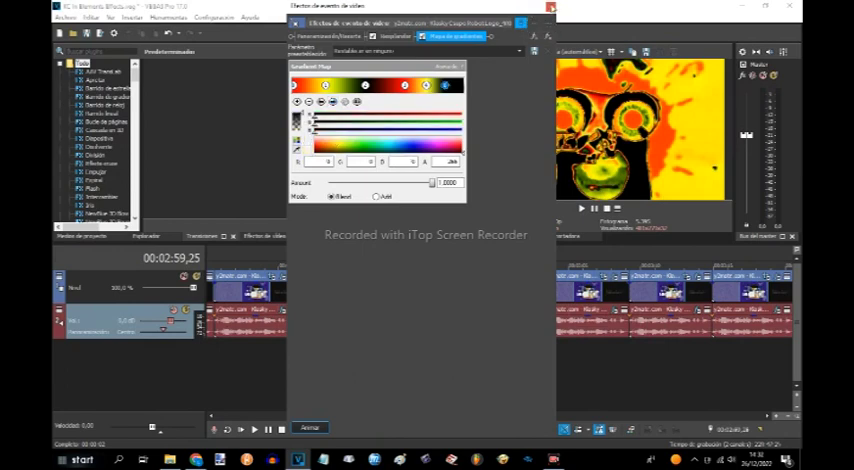
{"action": "left_click", "coordinate": [551, 7]}
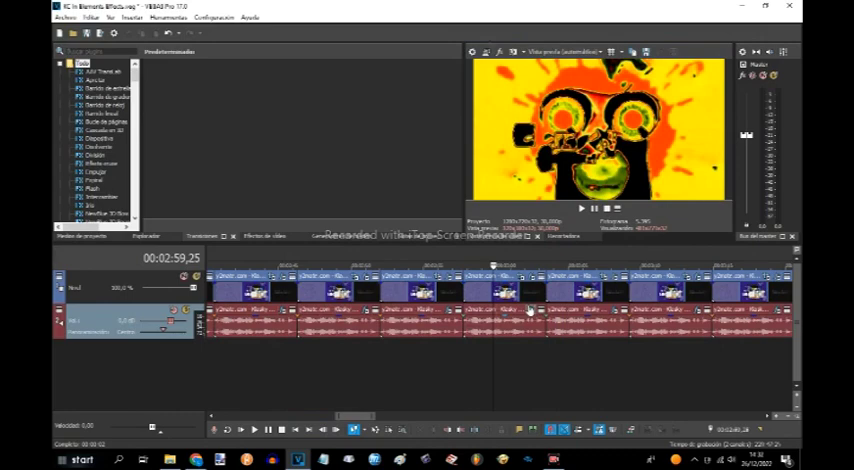
{"action": "key", "text": "alt+Tab"}
{"action": "key", "text": "alt+Tab"}
{"action": "left_click", "coordinate": [590, 290]}
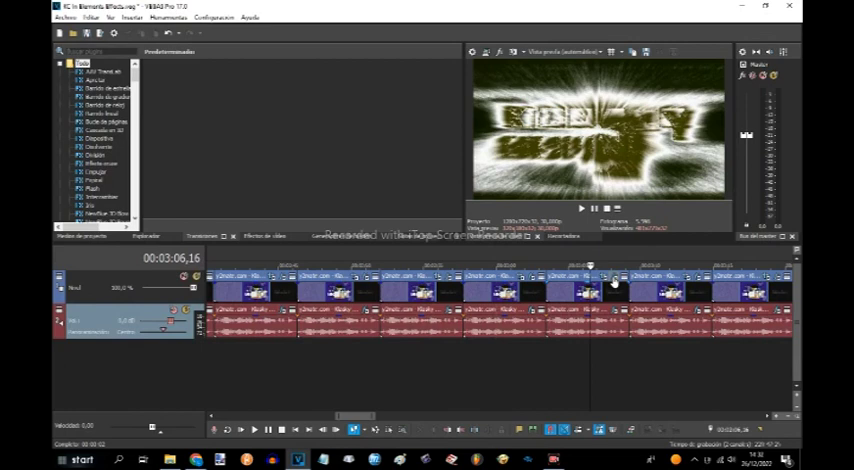
Review the Light Rays settings and preset name of the clip at 03:06.
{"action": "left_click", "coordinate": [614, 283]}
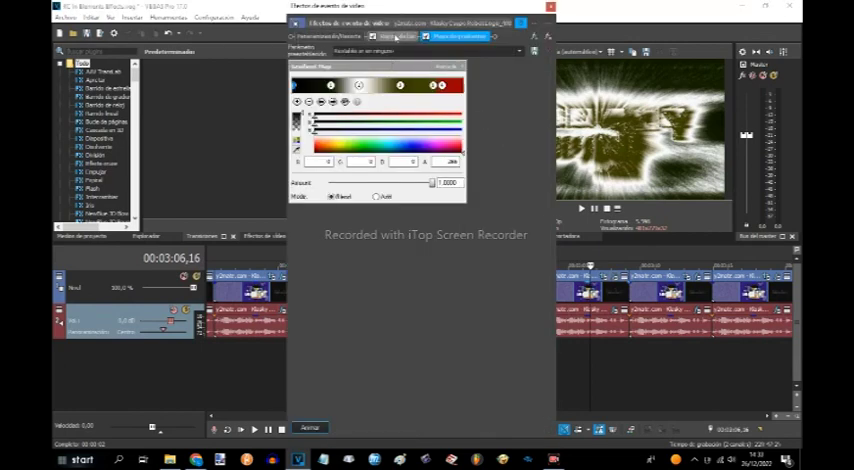
{"action": "left_click", "coordinate": [398, 36]}
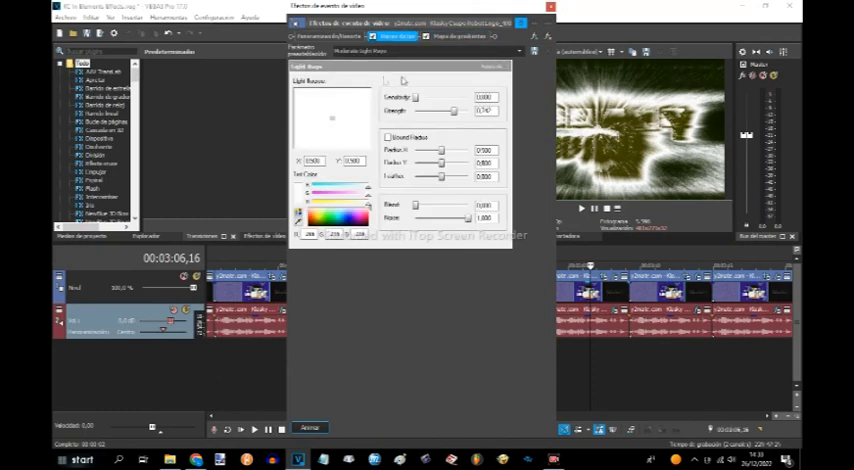
{"action": "left_click", "coordinate": [360, 50]}
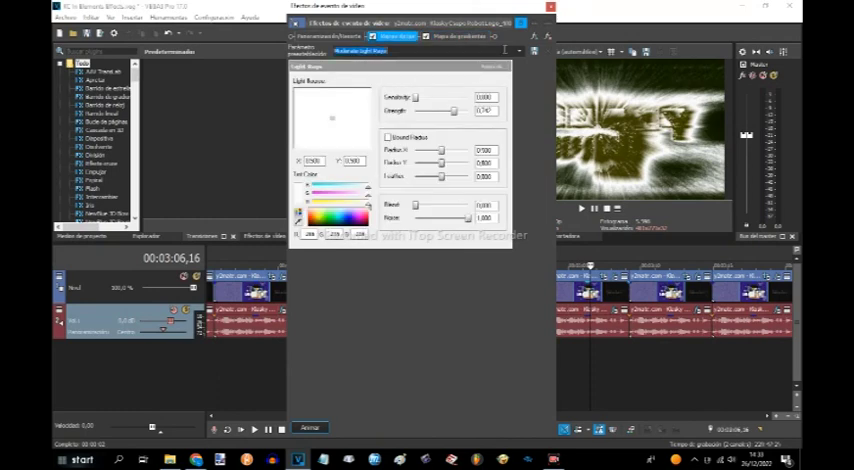
{"action": "type", "text": "a"}
{"action": "type", "text": "mama"}
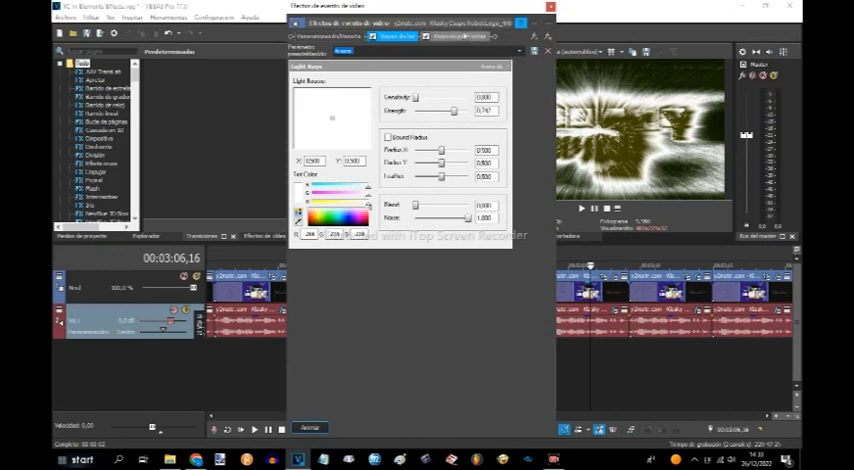
Check each gradient map colour, including white and red, then close the video effects.
{"action": "left_click", "coordinate": [463, 36]}
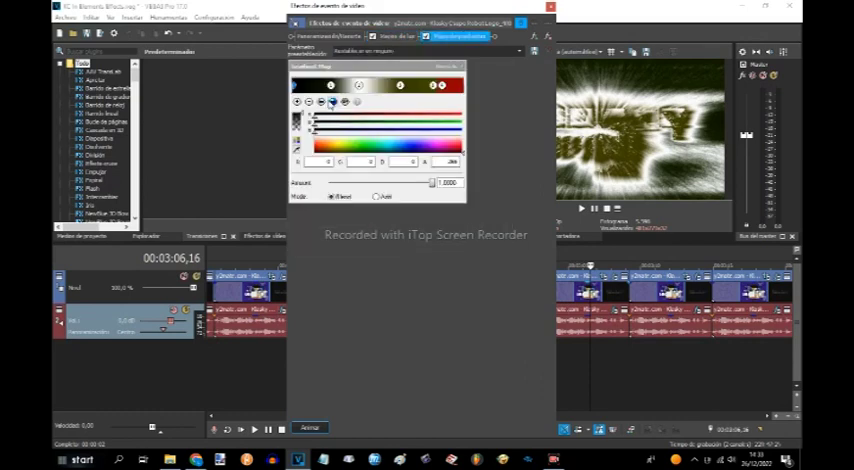
{"action": "left_click", "coordinate": [331, 103]}
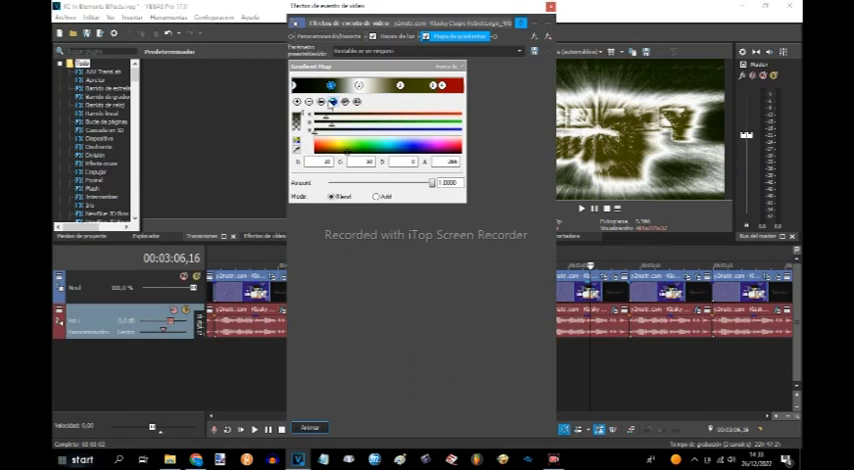
{"action": "left_click", "coordinate": [332, 104]}
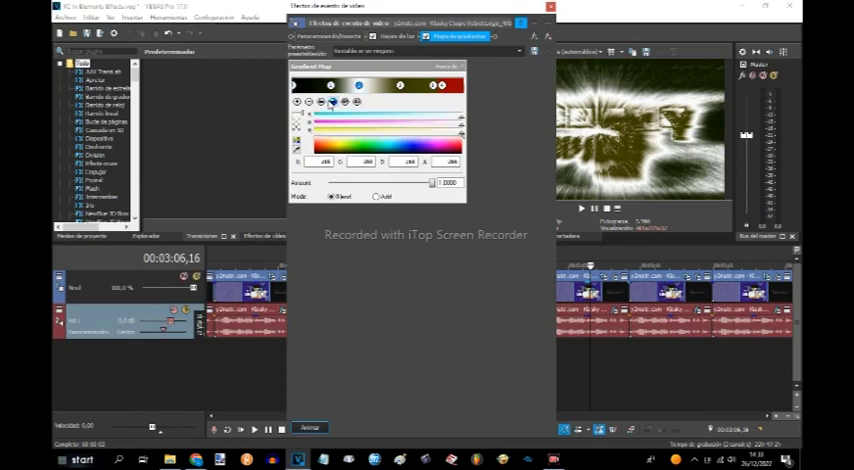
{"action": "left_click", "coordinate": [332, 104]}
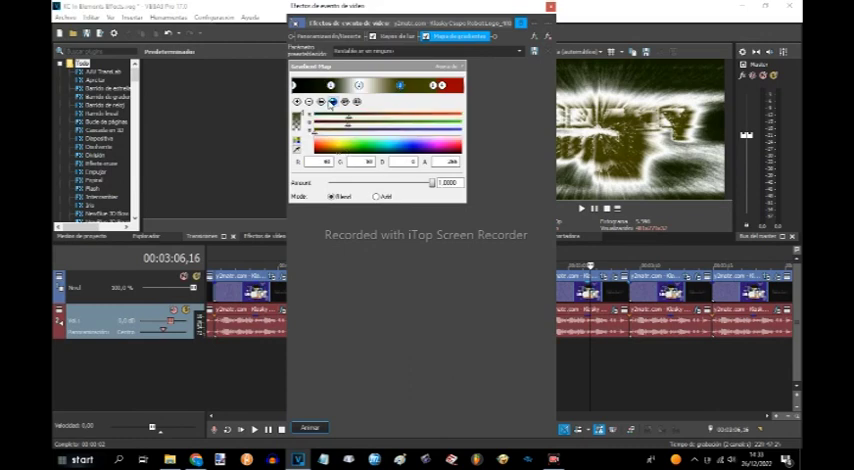
{"action": "left_click", "coordinate": [332, 104]}
{"action": "left_click", "coordinate": [332, 104]}
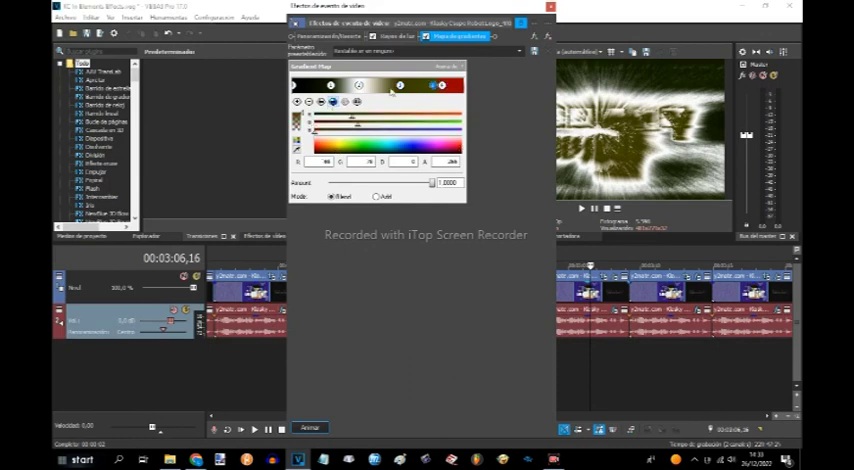
{"action": "left_click", "coordinate": [551, 7]}
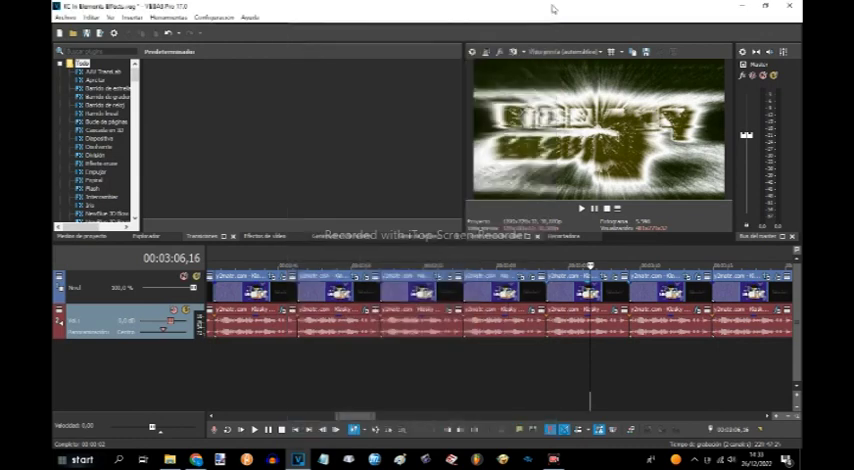
Review and close the olive clip's VCX vocoder, then open video effects at 03:13.
{"action": "left_click", "coordinate": [617, 312]}
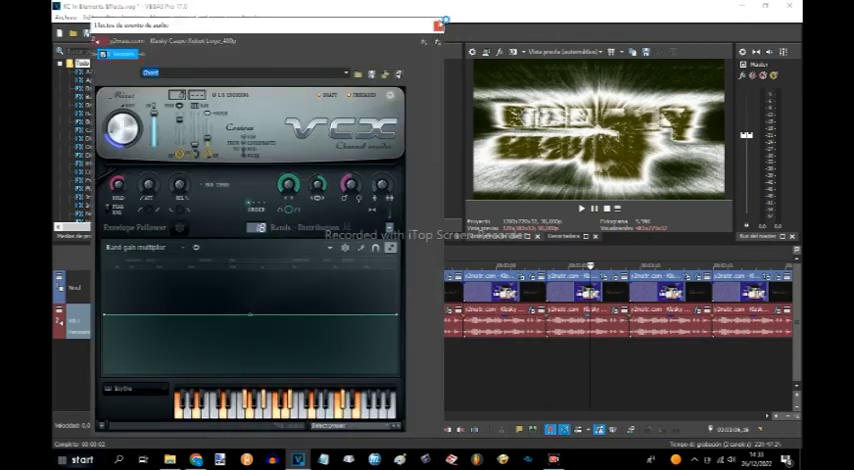
{"action": "left_click", "coordinate": [441, 25]}
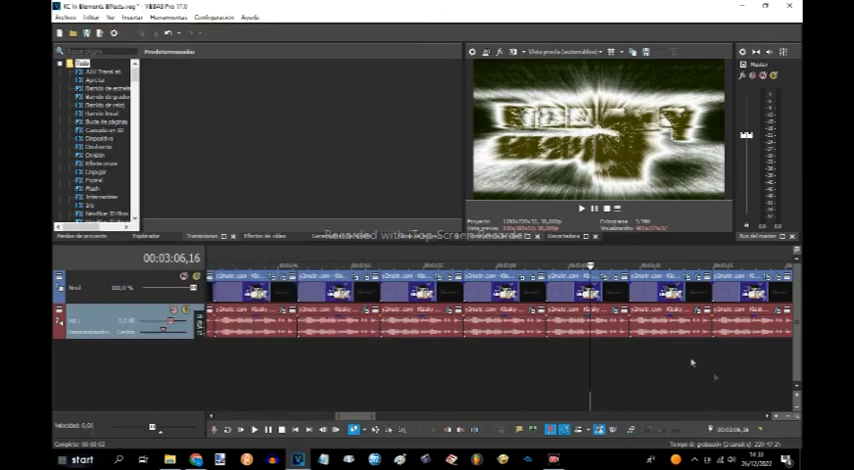
{"action": "left_click", "coordinate": [692, 270]}
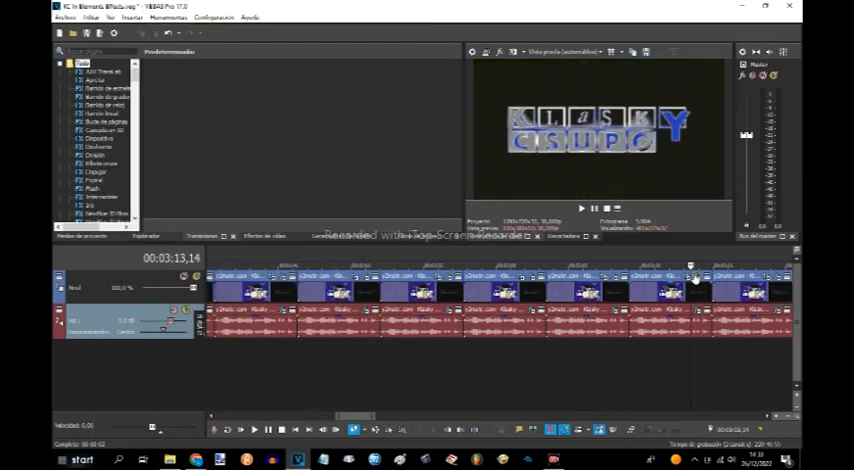
{"action": "left_click", "coordinate": [694, 280]}
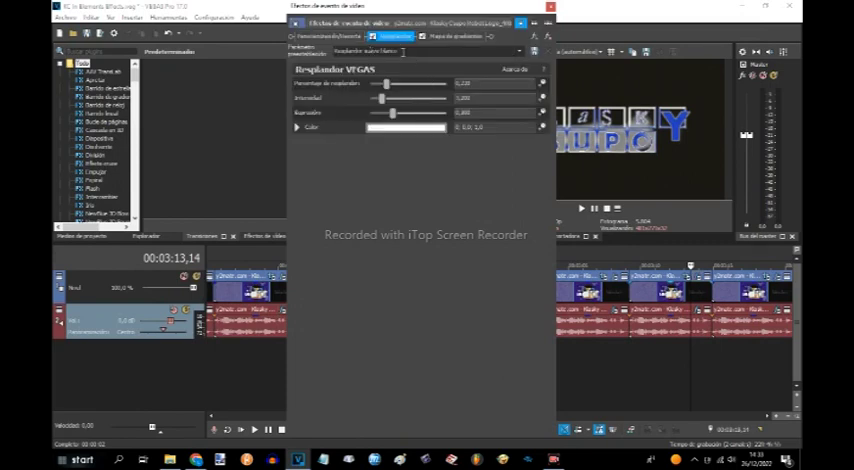
Retune the remaining gradient map stops, from grey to white, then close Video Event FX and VCX.
{"action": "left_click", "coordinate": [449, 37]}
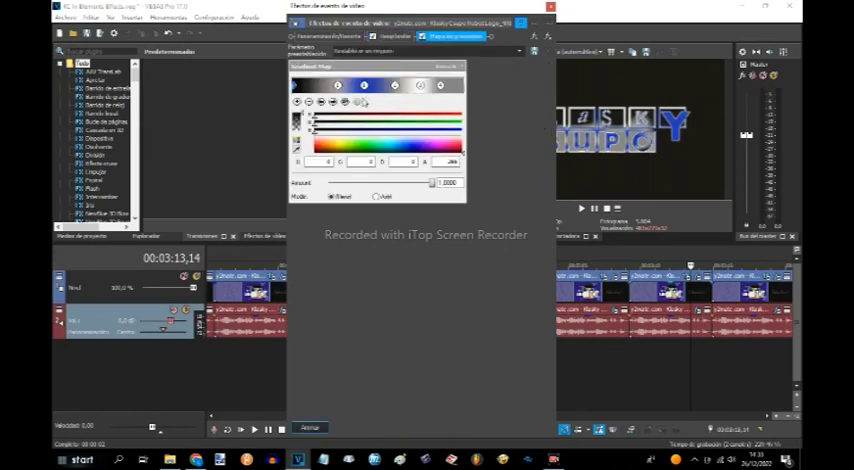
{"action": "left_click", "coordinate": [333, 103]}
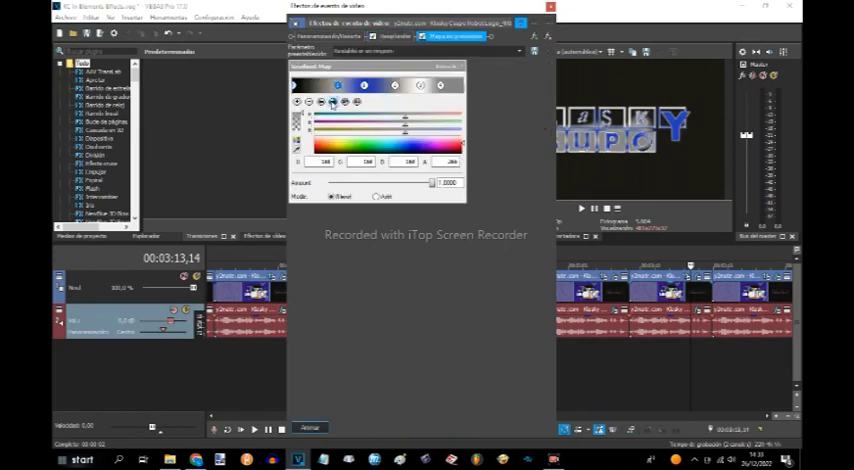
{"action": "left_click", "coordinate": [333, 103]}
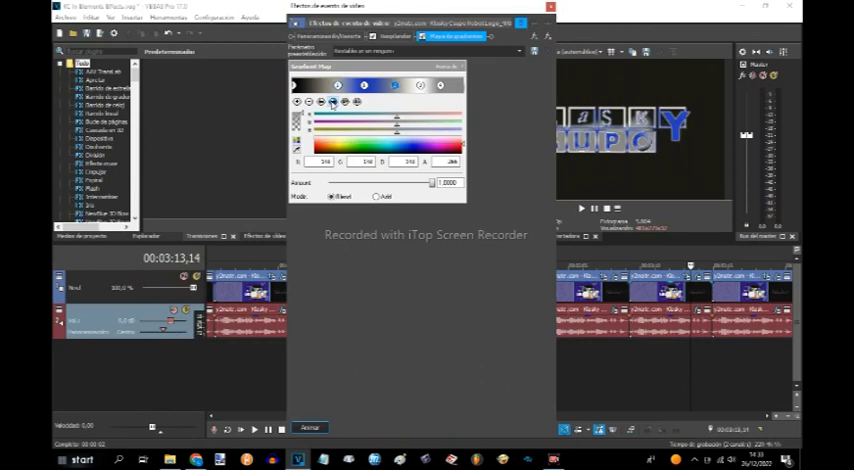
{"action": "left_click", "coordinate": [333, 103]}
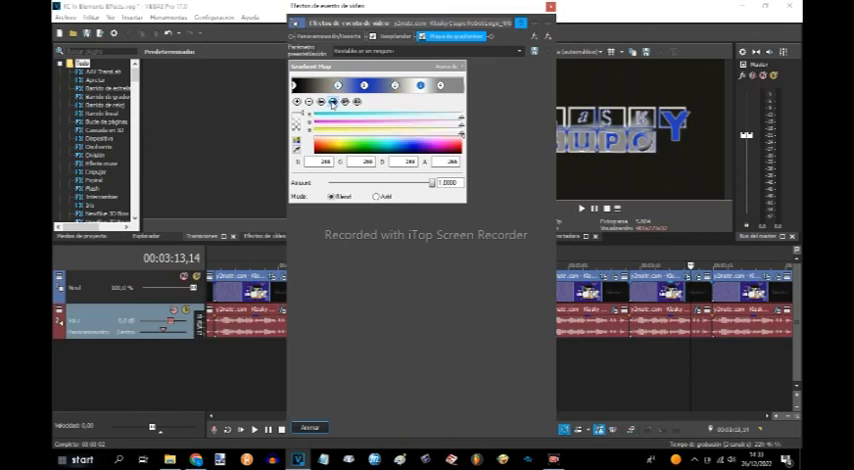
{"action": "left_click", "coordinate": [333, 103]}
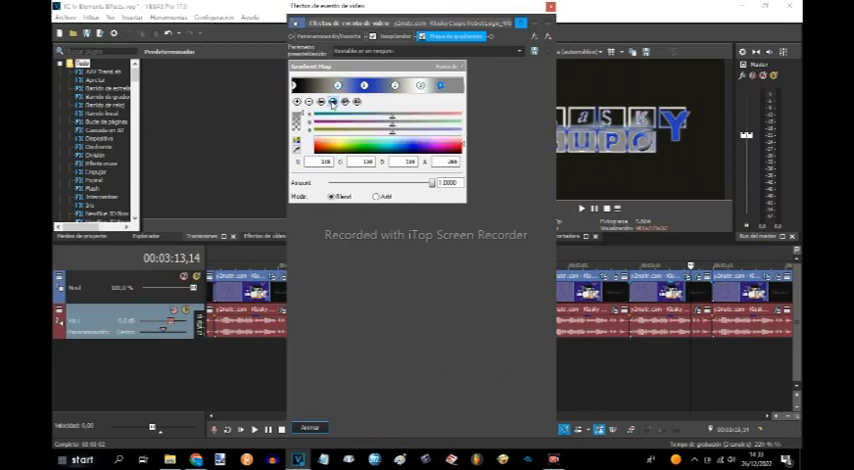
{"action": "left_click", "coordinate": [333, 103]}
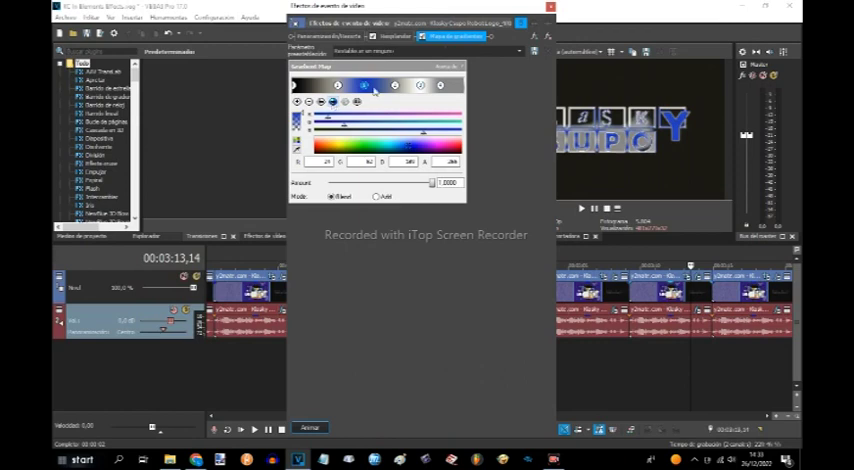
{"action": "left_click", "coordinate": [550, 7]}
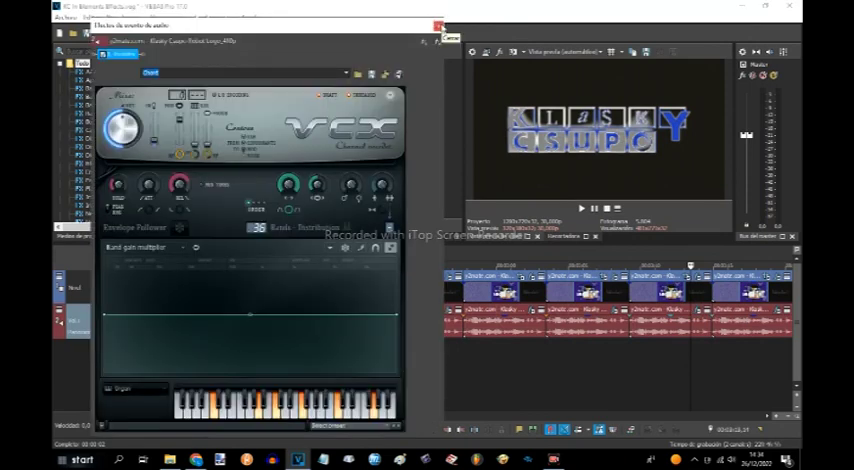
{"action": "left_click", "coordinate": [437, 27]}
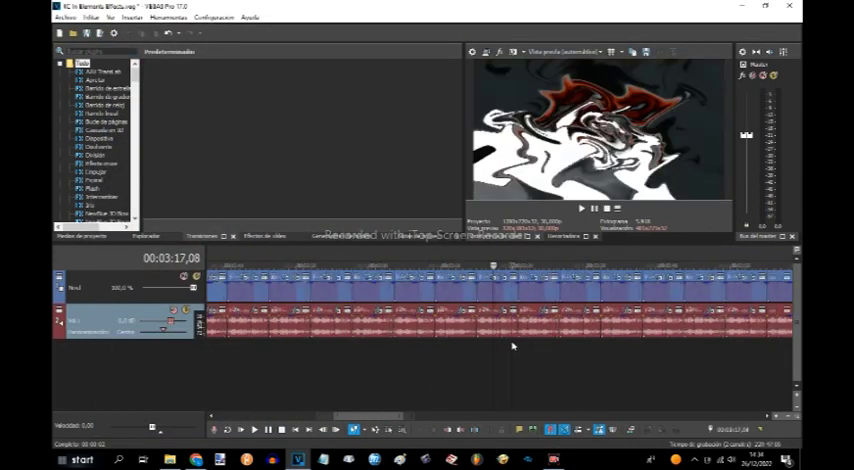
{"action": "scroll", "coordinate": [516, 347], "scroll_direction": "up", "scroll_amount": 3}
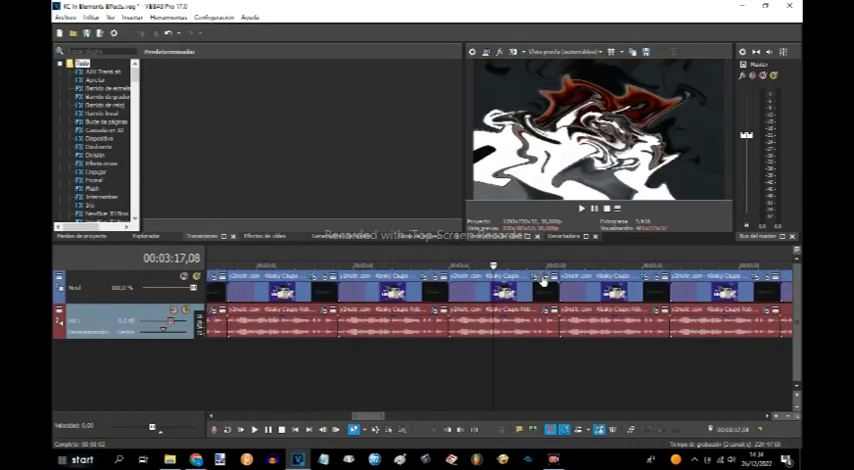
Review the three Wave effects on the 03:17 clip's video effects chain.
{"action": "left_click", "coordinate": [544, 278]}
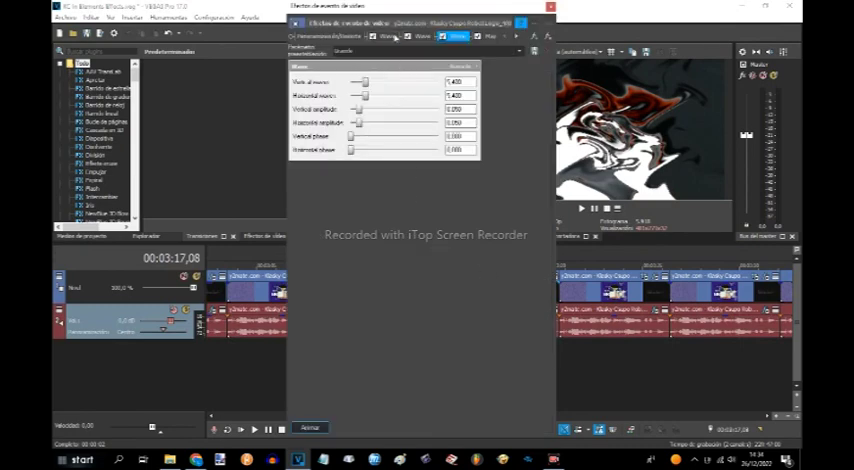
{"action": "left_click", "coordinate": [395, 38]}
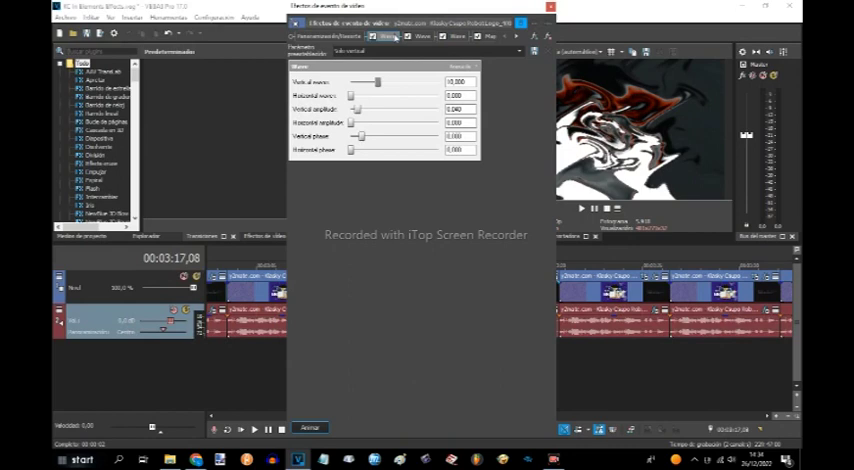
{"action": "left_click", "coordinate": [423, 38]}
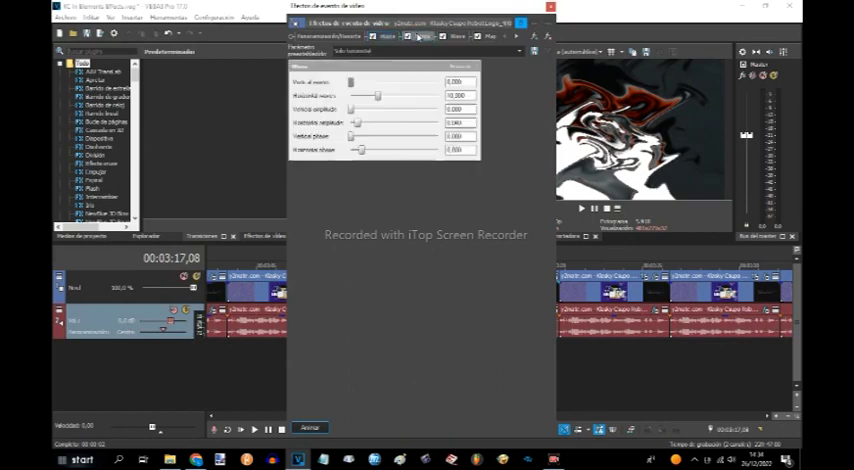
{"action": "left_click", "coordinate": [463, 38]}
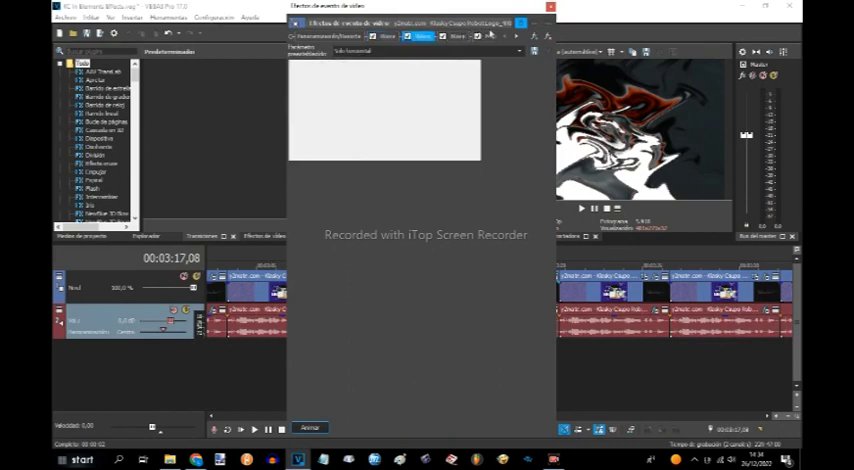
{"action": "left_click", "coordinate": [491, 38]}
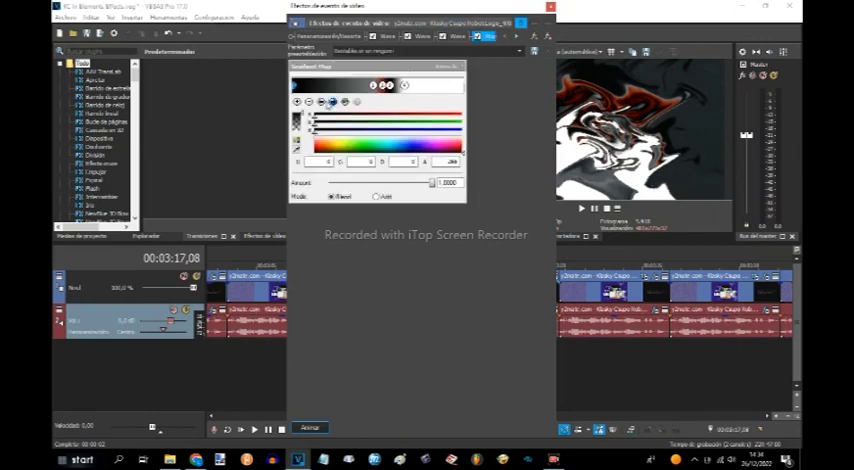
Adjust the gradient map stops, including the black and white ones, and close the effects.
{"action": "left_click", "coordinate": [331, 103]}
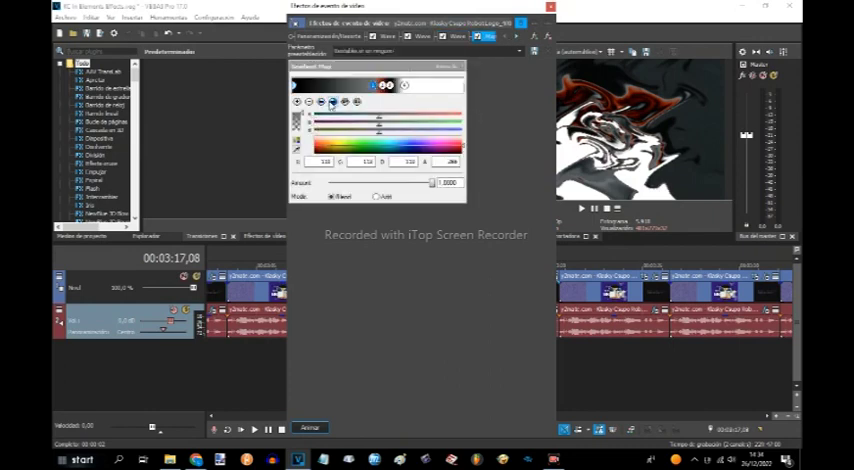
{"action": "left_click", "coordinate": [331, 103]}
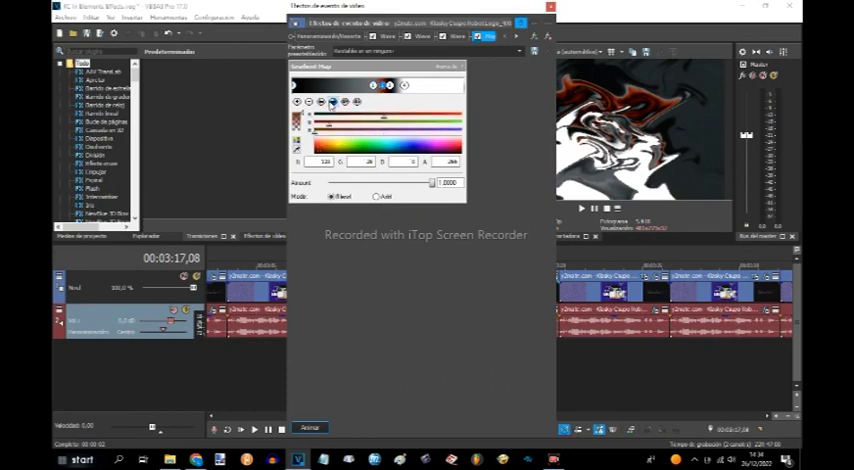
{"action": "left_click", "coordinate": [331, 103]}
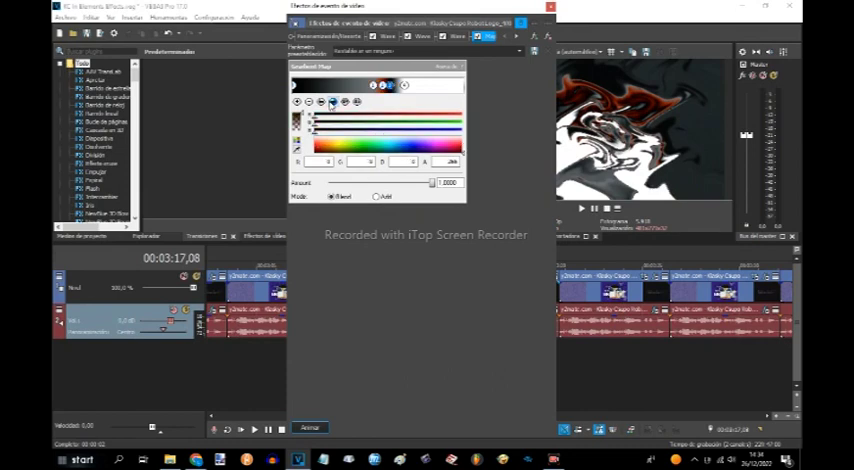
{"action": "left_click", "coordinate": [331, 103]}
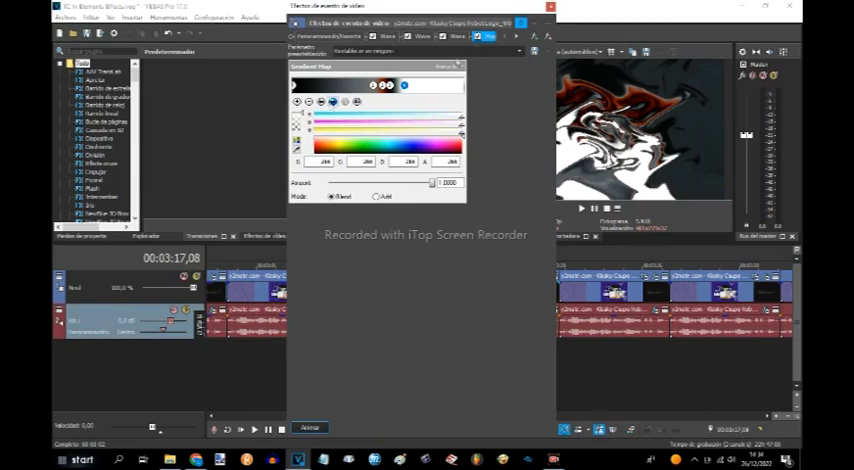
{"action": "left_click", "coordinate": [550, 6]}
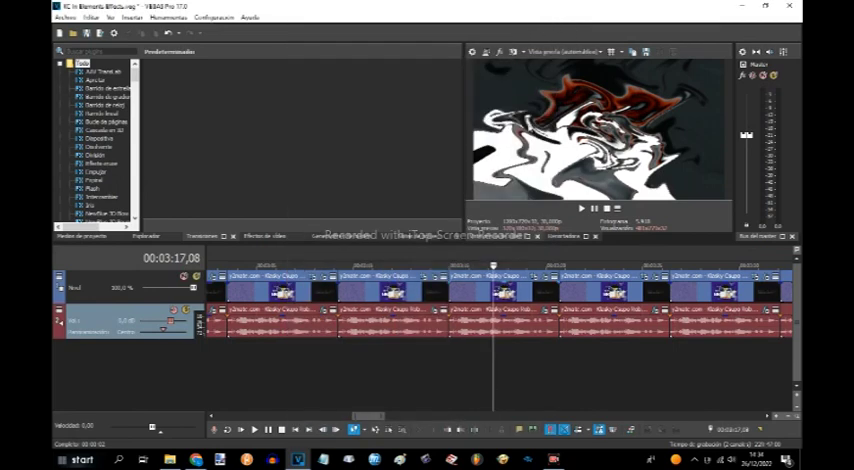
Recolour the five gradient map stops on the 03:24 clip, then close its effects window.
{"action": "left_click", "coordinate": [575, 352]}
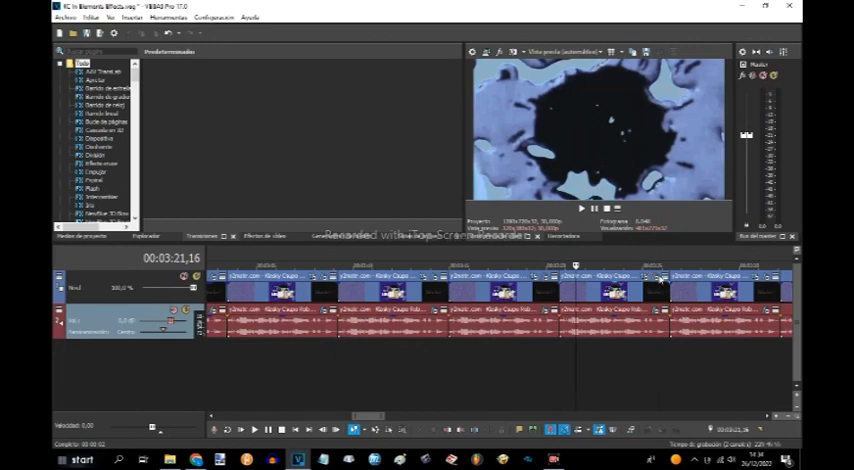
{"action": "left_click", "coordinate": [660, 280]}
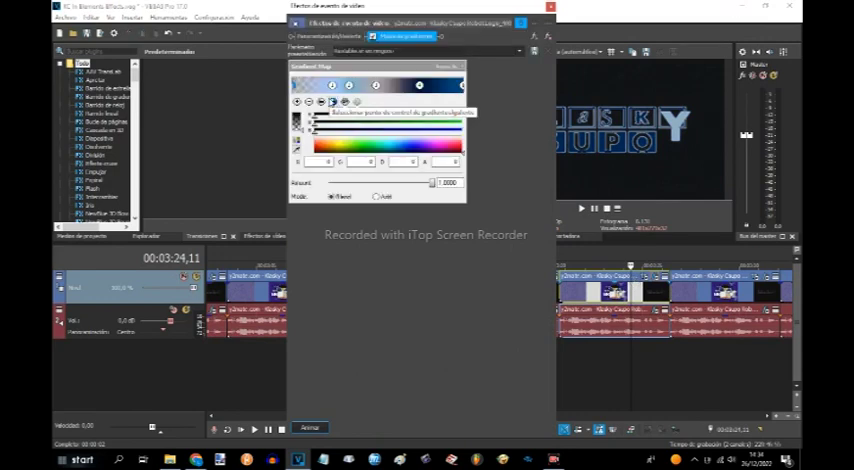
{"action": "left_click", "coordinate": [331, 102]}
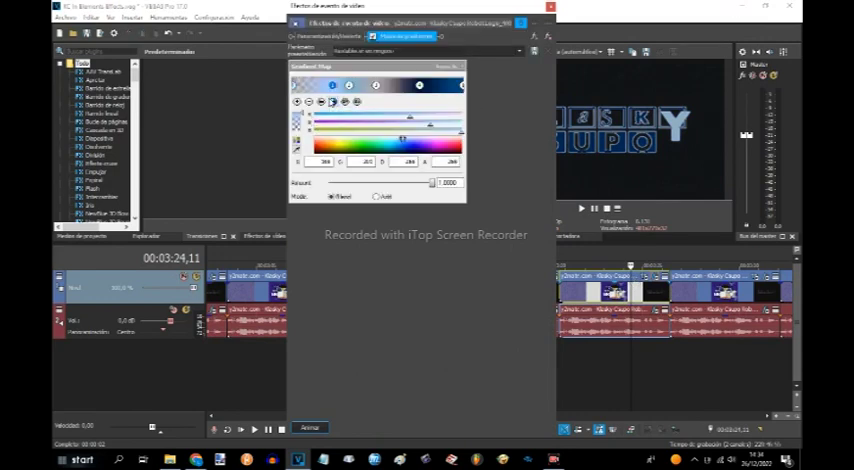
{"action": "left_click", "coordinate": [331, 102]}
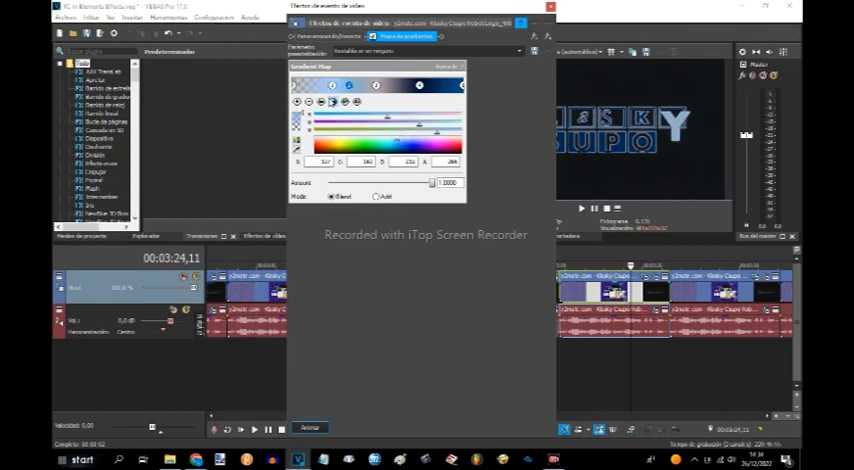
{"action": "left_click", "coordinate": [332, 101]}
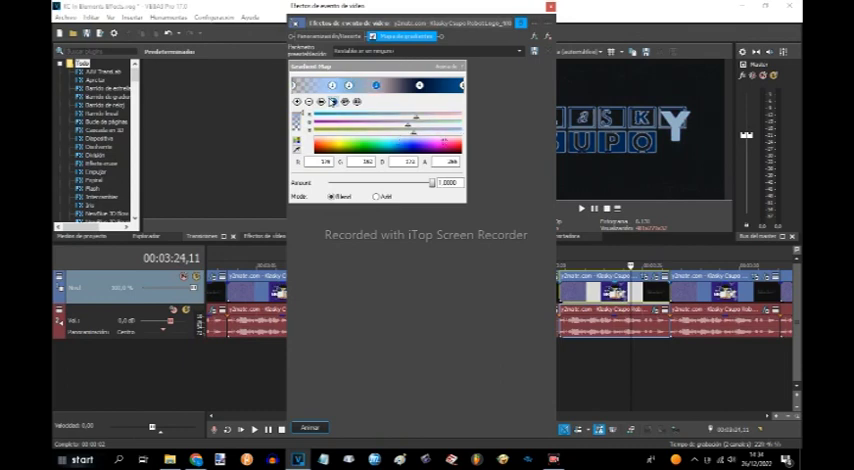
{"action": "left_click", "coordinate": [333, 103]}
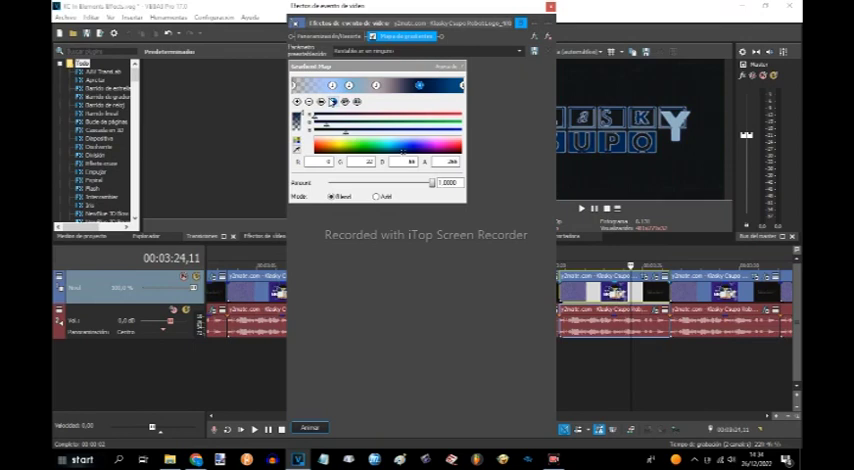
{"action": "left_click", "coordinate": [333, 102]}
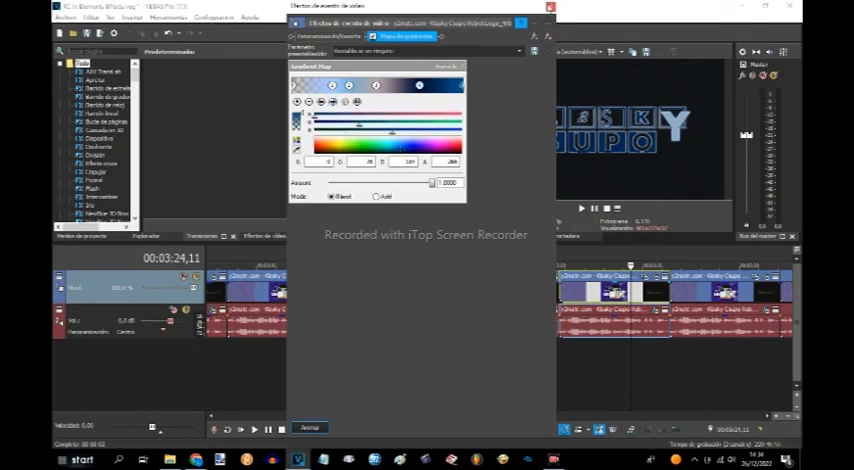
{"action": "left_click", "coordinate": [548, 8]}
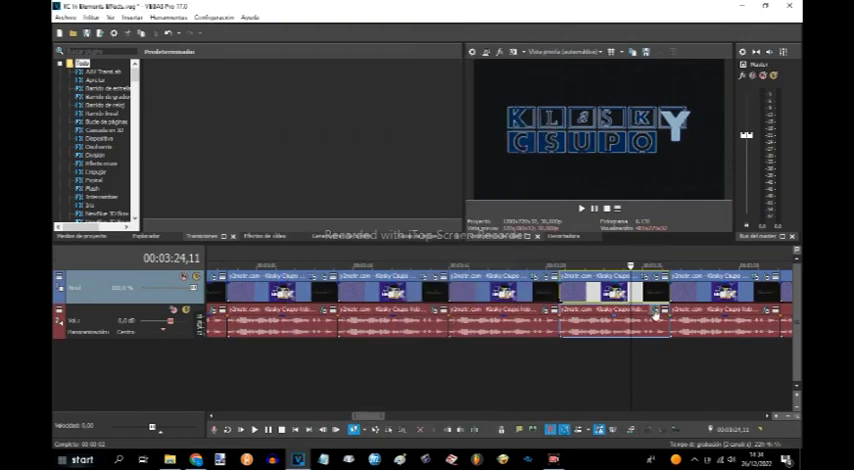
Check the blue clip's VCX vocoder preset, then bring up video effects for the red 03:29 clip.
{"action": "double_click", "coordinate": [655, 313]}
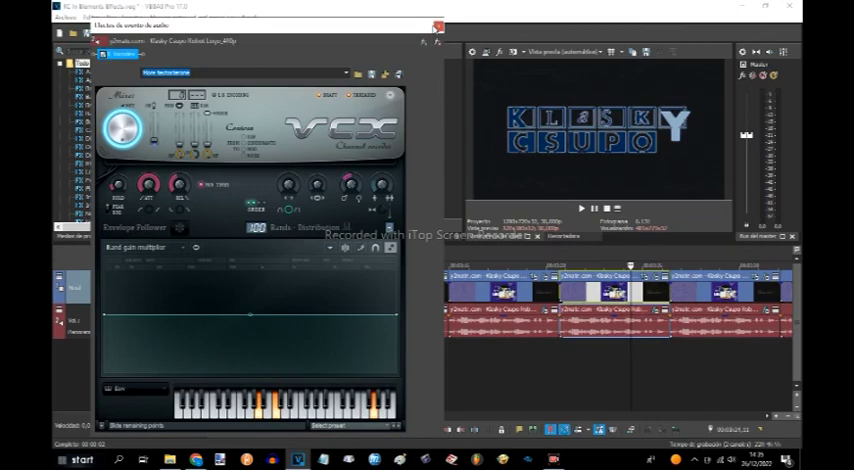
{"action": "left_click", "coordinate": [437, 25]}
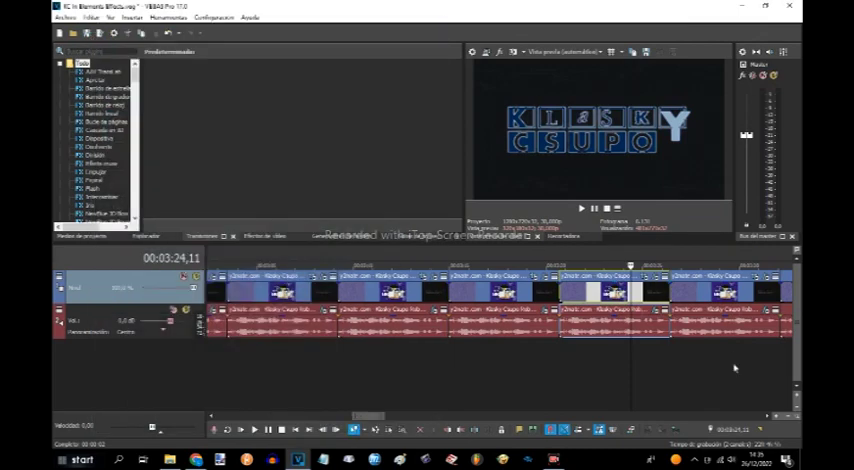
{"action": "left_click", "coordinate": [735, 300]}
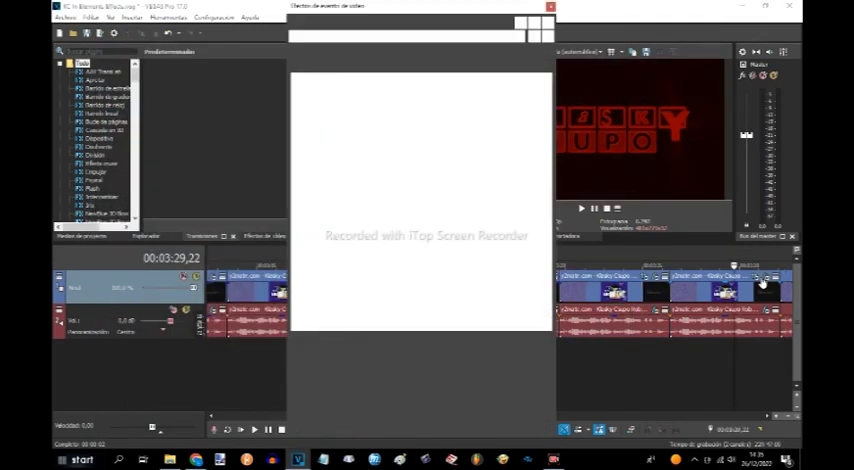